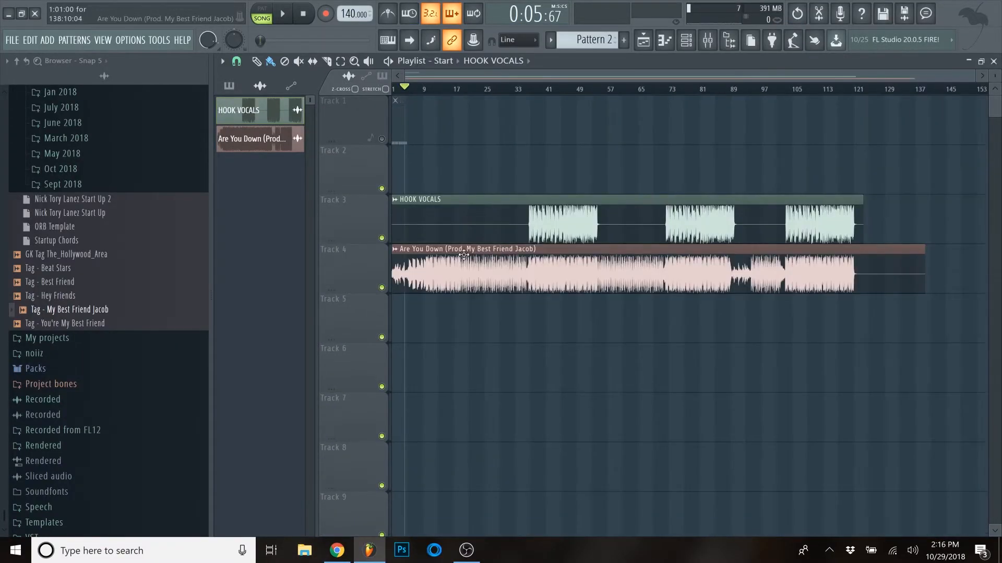
Examine how the HOOK VOCALS and Are You Down waveforms line up with the playlist bars.
{"action": "scroll", "coordinate": [460, 258], "scroll_direction": "up", "scroll_amount": 2}
{"action": "scroll", "coordinate": [543, 278], "scroll_direction": "up", "scroll_amount": 2}
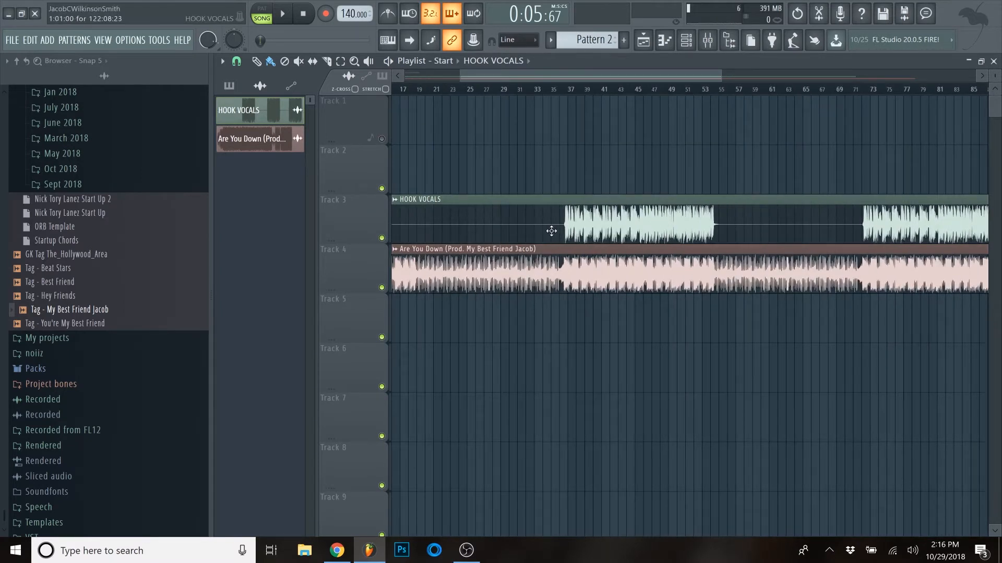
{"action": "scroll", "coordinate": [591, 230], "scroll_direction": "up", "scroll_amount": 1}
{"action": "scroll", "coordinate": [591, 230], "scroll_direction": "down", "scroll_amount": 3}
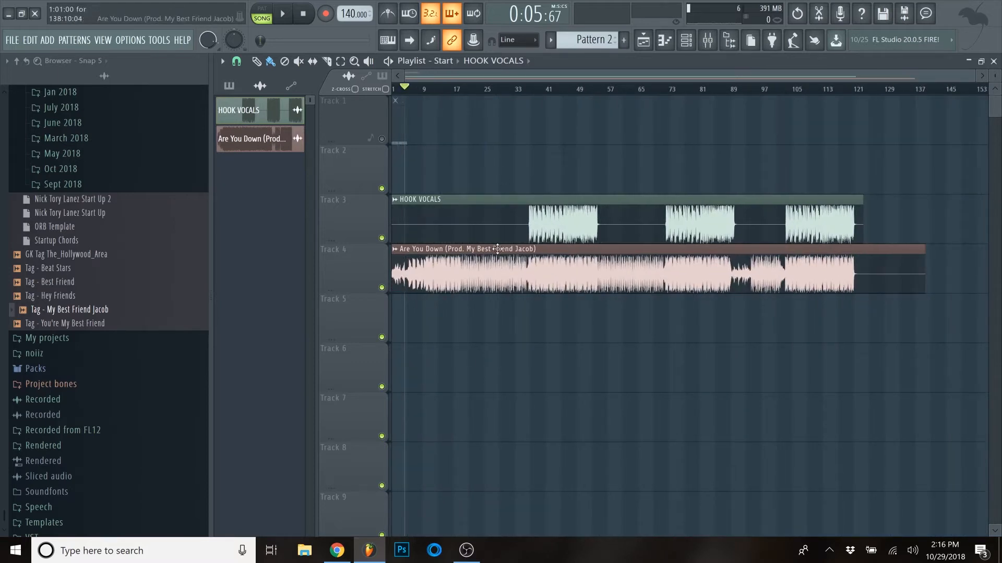
{"action": "scroll", "coordinate": [519, 72], "scroll_direction": "up", "scroll_amount": 2}
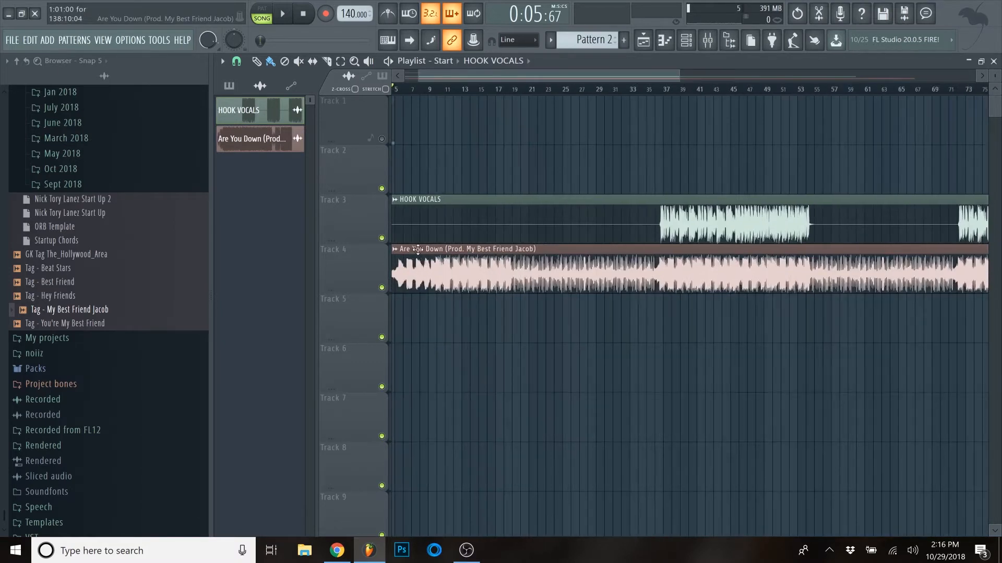
{"action": "left_click_drag", "start_coordinate": [519, 73], "coordinate": [492, 77]}
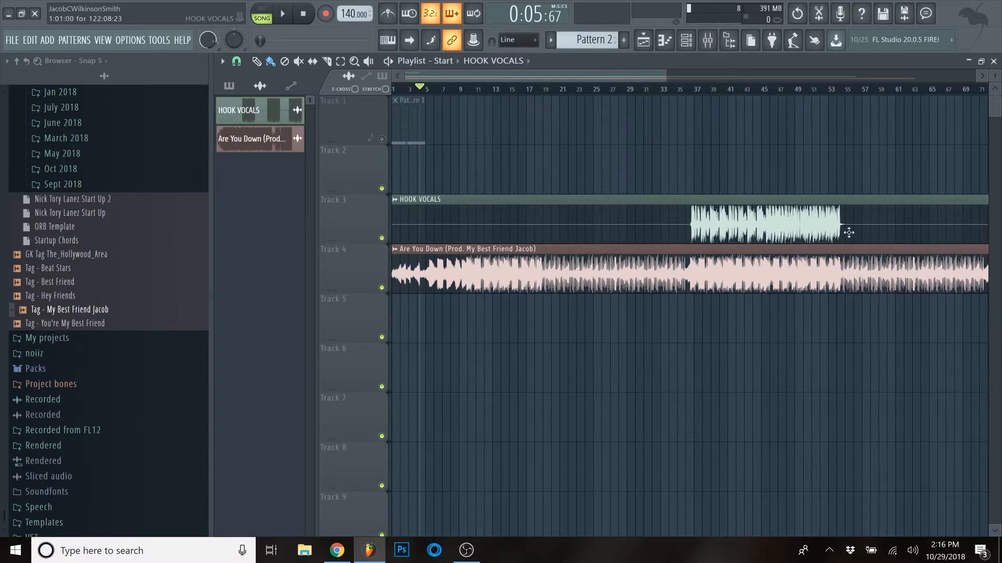
{"action": "scroll", "coordinate": [790, 244], "scroll_direction": "down", "scroll_amount": 1}
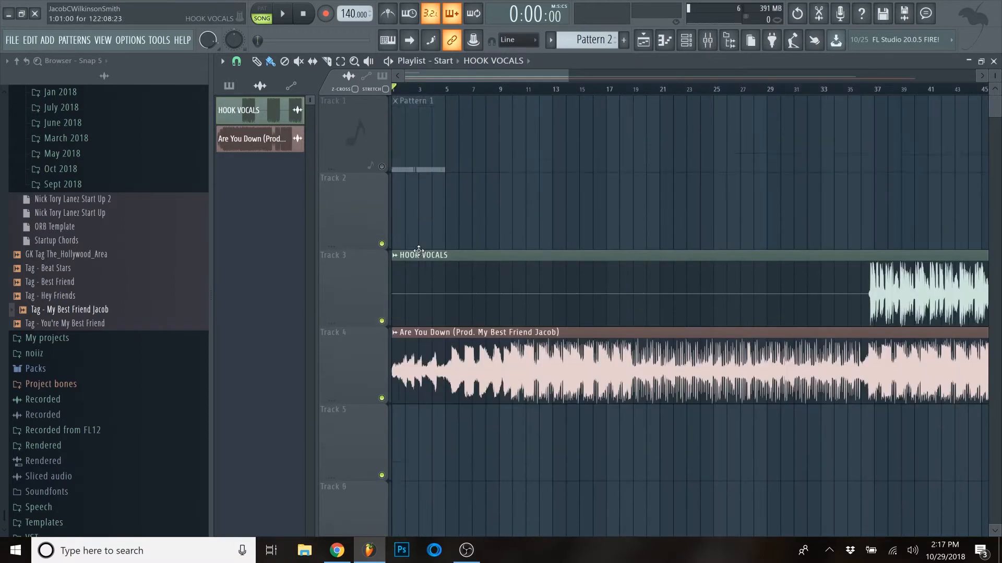
{"action": "scroll", "coordinate": [418, 250], "scroll_direction": "down", "scroll_amount": 2}
{"action": "scroll", "coordinate": [418, 251], "scroll_direction": "up", "scroll_amount": 1}
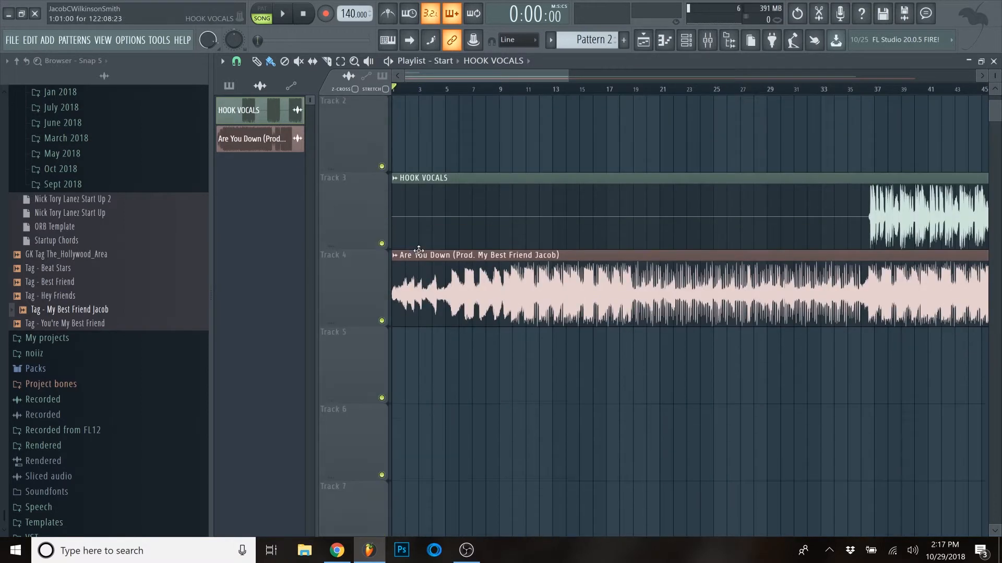
Check the BPM column of the beat website's track list in Chrome, and set the FL Studio project tempo to 126 BPM.
{"action": "left_click", "coordinate": [338, 551]}
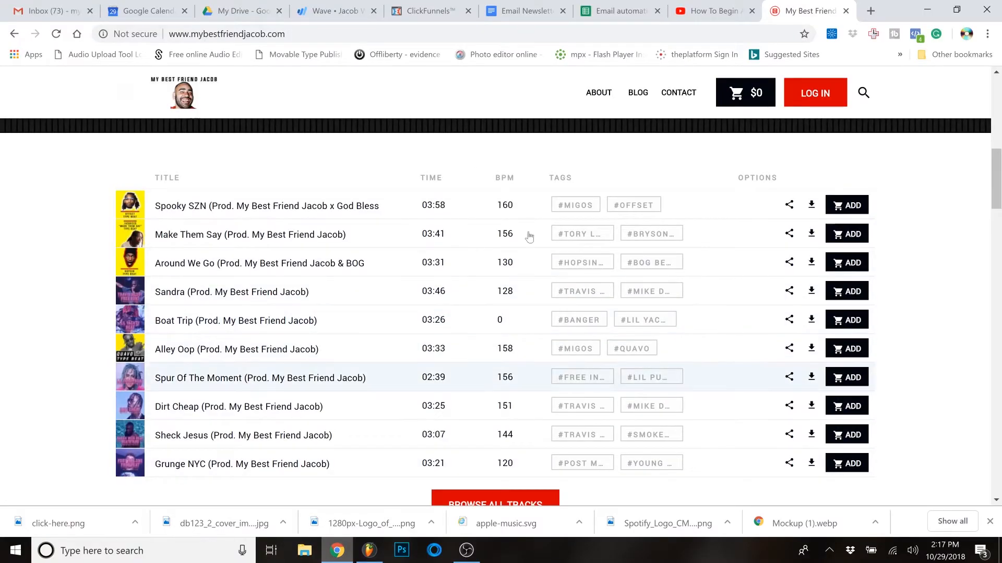
{"action": "left_click", "coordinate": [922, 8]}
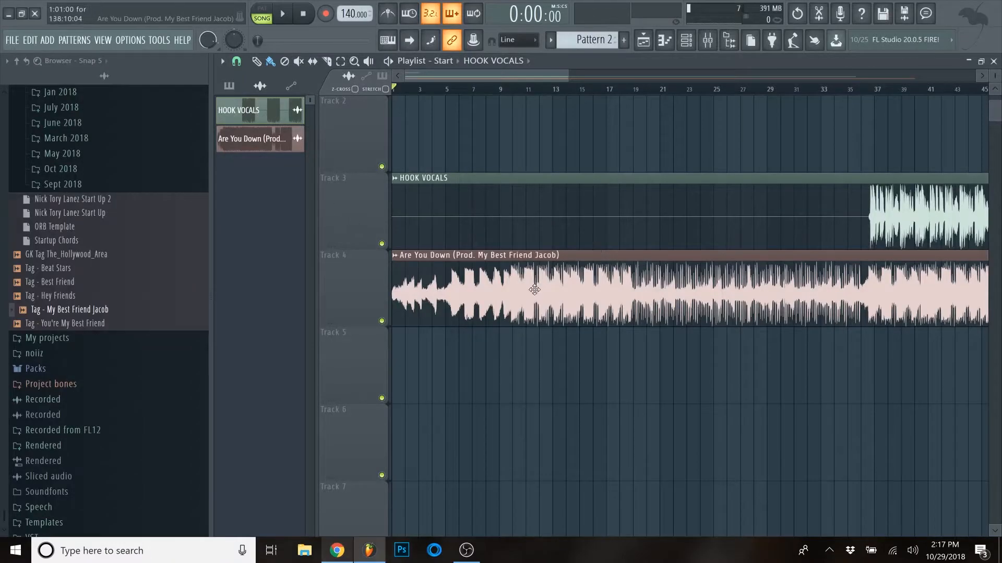
{"action": "scroll", "coordinate": [350, 13], "scroll_direction": "down", "scroll_amount": 14}
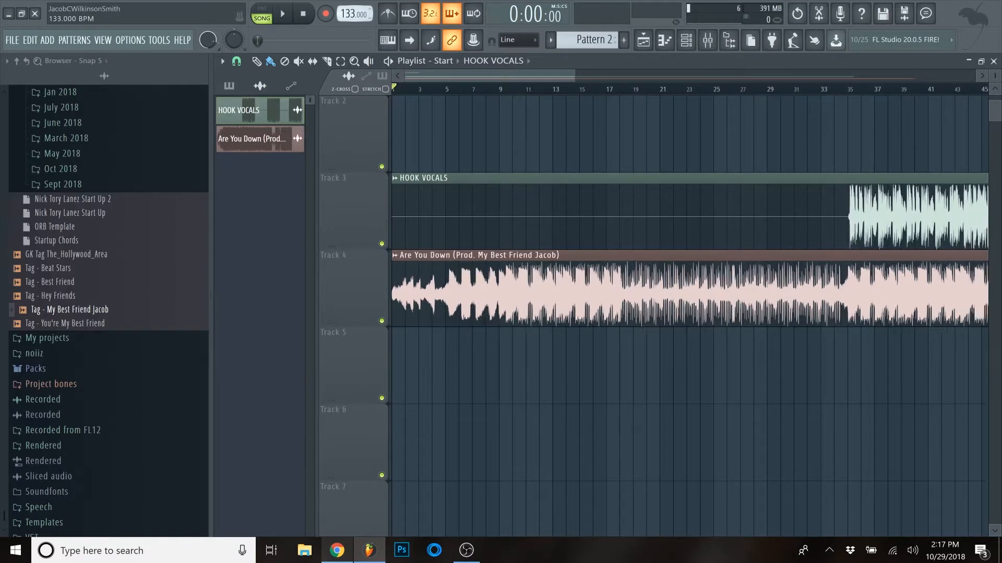
Play the song from the start with the metronome on to check the beat against the grid.
{"action": "left_click", "coordinate": [406, 88]}
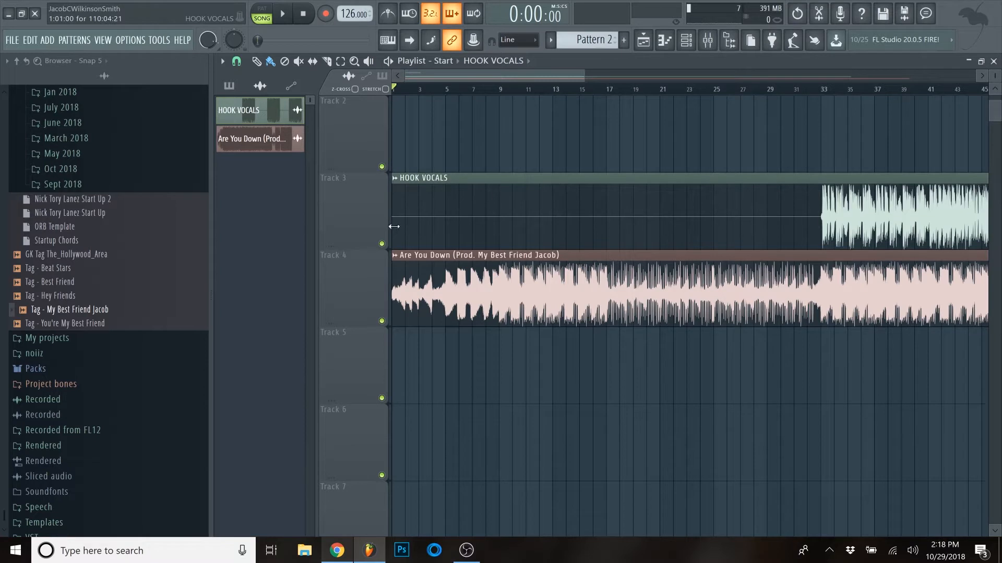
{"action": "scroll", "coordinate": [824, 233], "scroll_direction": "down", "scroll_amount": 3}
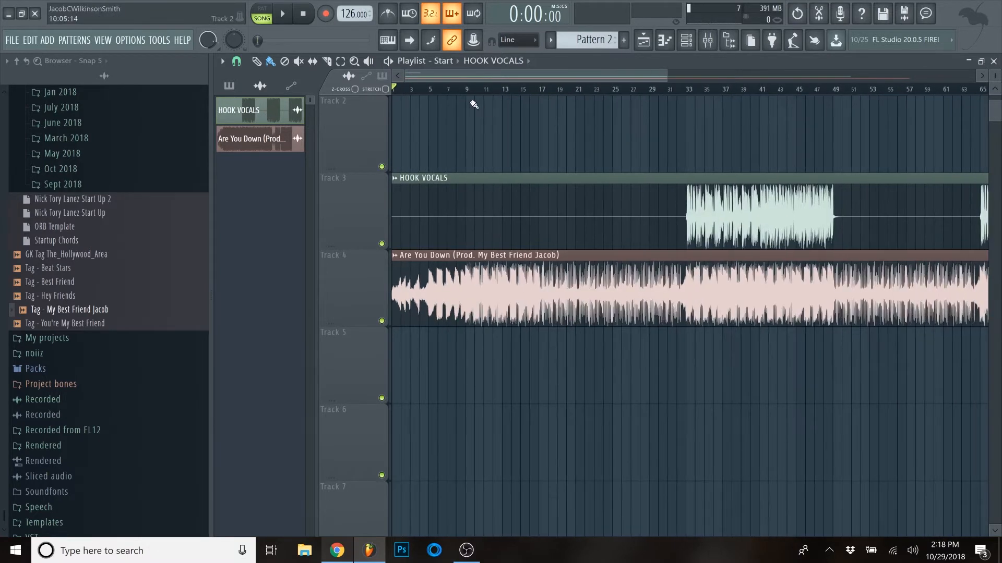
{"action": "scroll", "coordinate": [395, 90], "scroll_direction": "up", "scroll_amount": 6}
{"action": "key", "text": "space"}
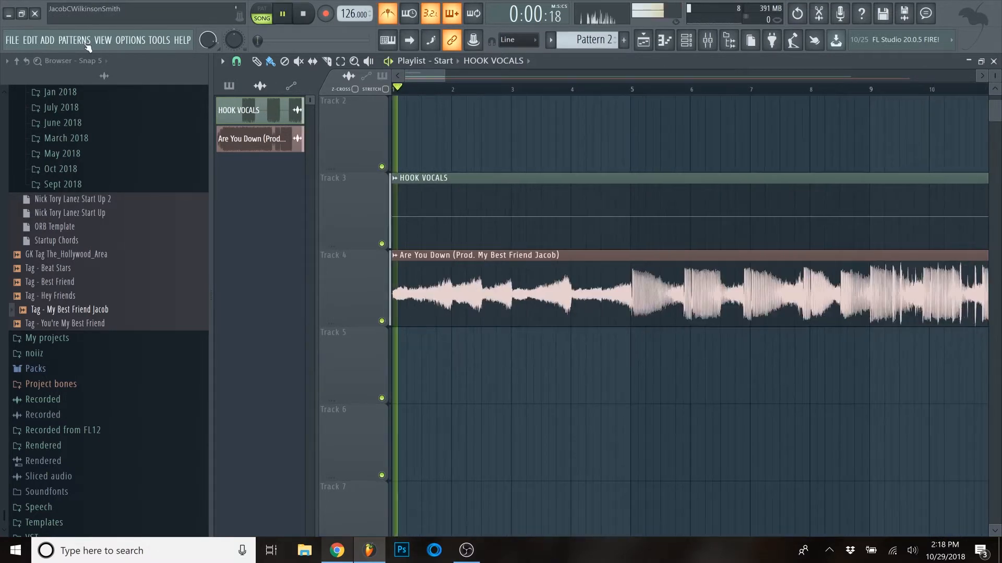
{"action": "scroll", "coordinate": [349, 288], "scroll_direction": "up", "scroll_amount": 3}
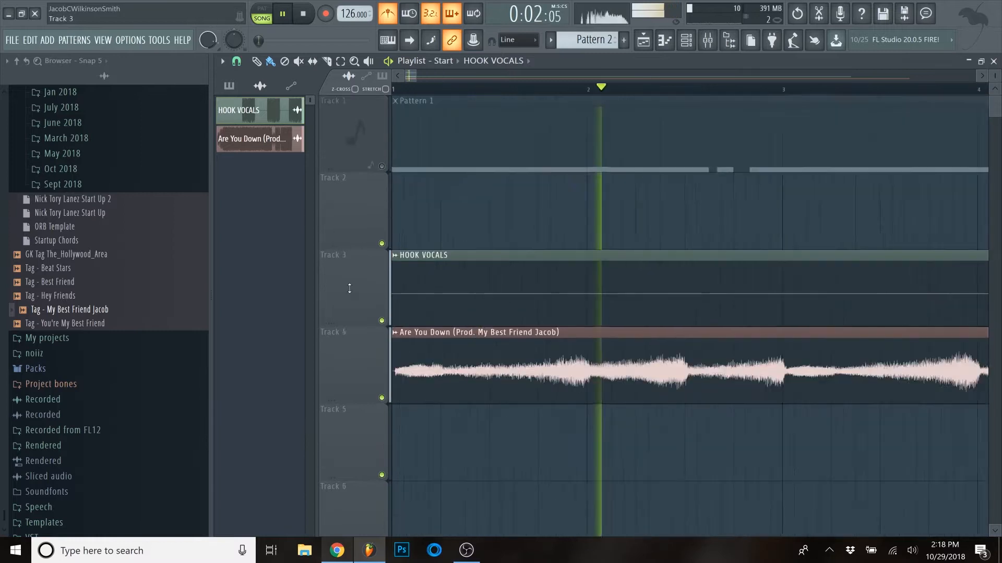
Examine the later hook sections and the ends of both audio clips in the playlist.
{"action": "scroll", "coordinate": [436, 277], "scroll_direction": "down", "scroll_amount": 4}
{"action": "scroll", "coordinate": [436, 277], "scroll_direction": "up", "scroll_amount": 3}
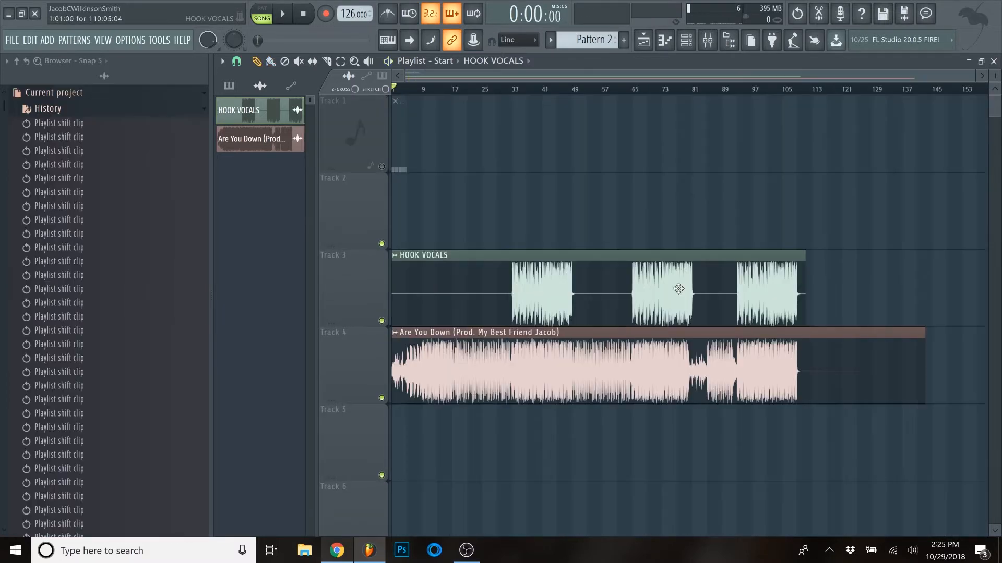
{"action": "scroll", "coordinate": [675, 278], "scroll_direction": "down", "scroll_amount": 2}
{"action": "scroll", "coordinate": [733, 303], "scroll_direction": "up", "scroll_amount": 2}
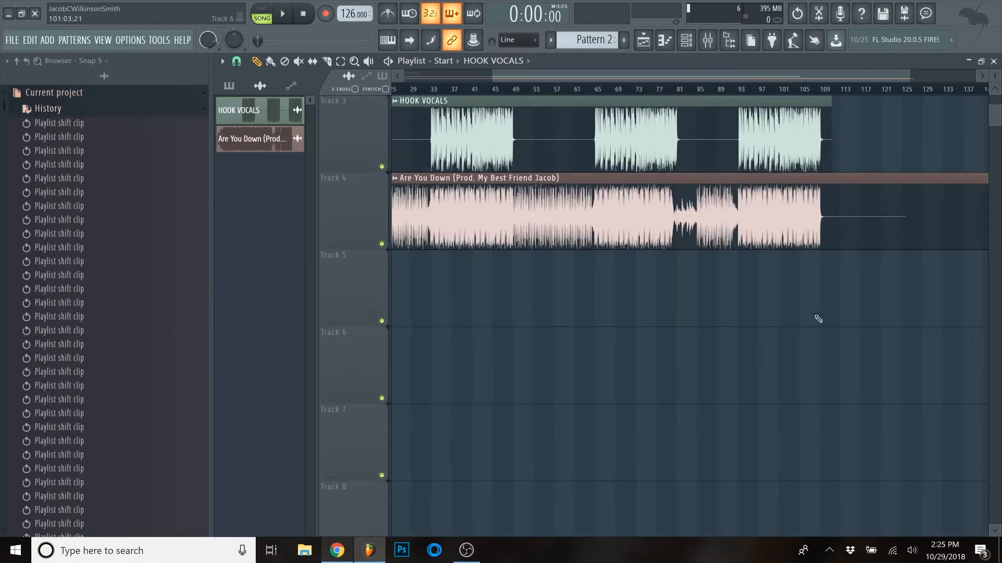
{"action": "scroll", "coordinate": [835, 308], "scroll_direction": "up", "scroll_amount": 1}
{"action": "scroll", "coordinate": [835, 309], "scroll_direction": "up", "scroll_amount": 2}
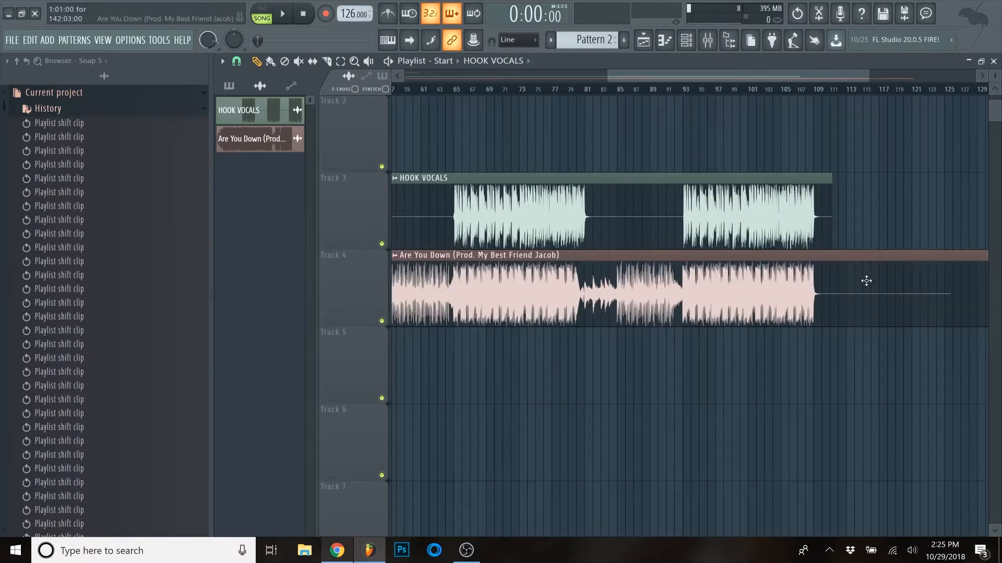
{"action": "scroll", "coordinate": [866, 283], "scroll_direction": "up", "scroll_amount": 4}
{"action": "scroll", "coordinate": [538, 222], "scroll_direction": "down", "scroll_amount": 6}
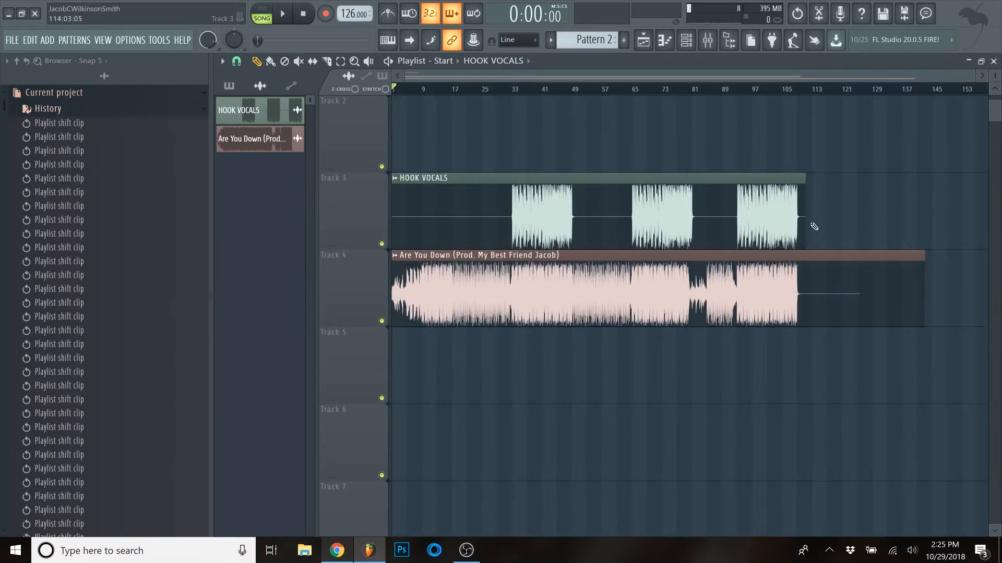
Play back the final hook from just before bar 93 to hear the vocals with the beat, and stop playback.
{"action": "scroll", "coordinate": [817, 199], "scroll_direction": "up", "scroll_amount": 2}
{"action": "left_click", "coordinate": [728, 90]}
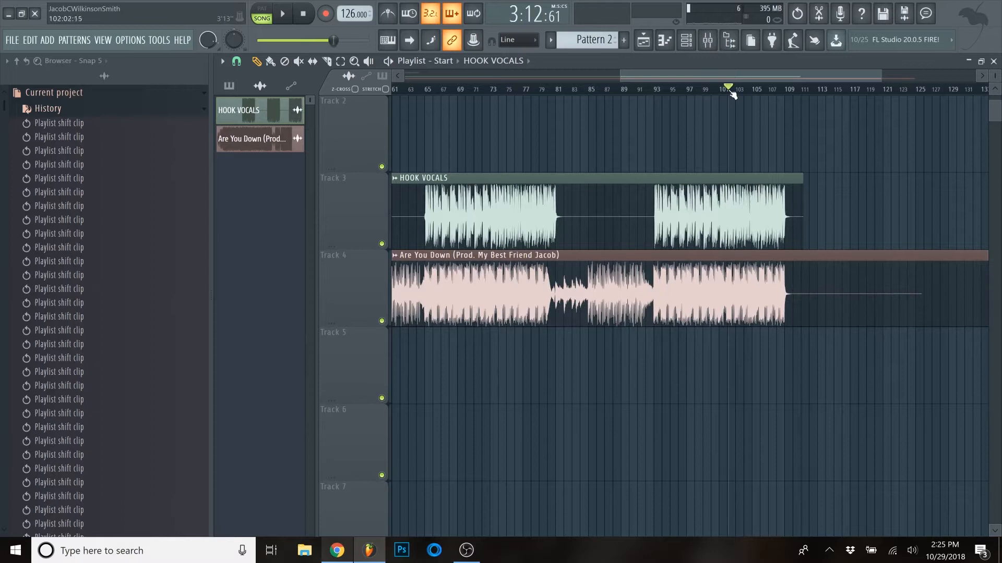
{"action": "scroll", "coordinate": [805, 175], "scroll_direction": "up", "scroll_amount": 1}
{"action": "left_click", "coordinate": [646, 89]}
{"action": "scroll", "coordinate": [710, 156], "scroll_direction": "up", "scroll_amount": 1}
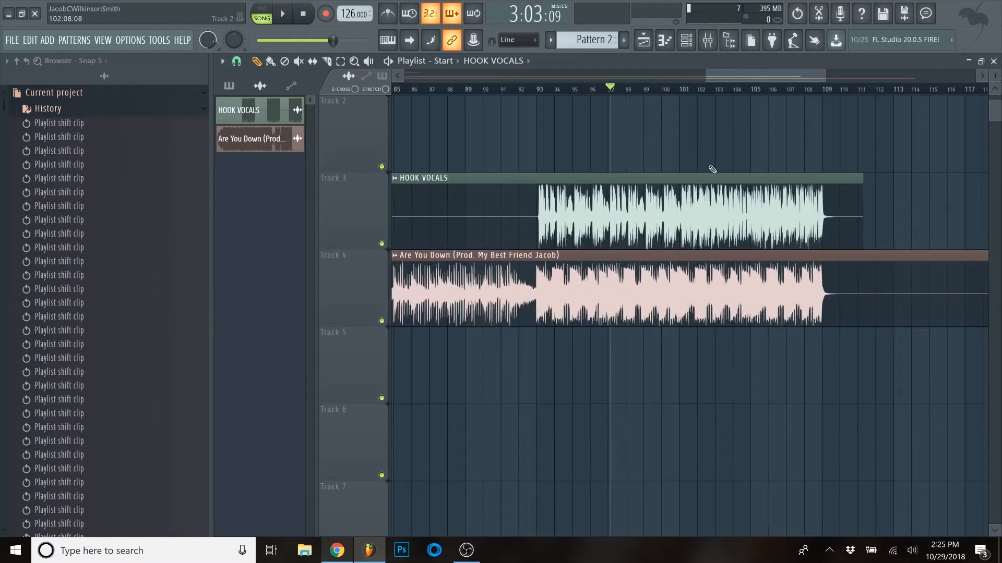
{"action": "scroll", "coordinate": [599, 99], "scroll_direction": "up", "scroll_amount": 1}
{"action": "left_click", "coordinate": [461, 91]}
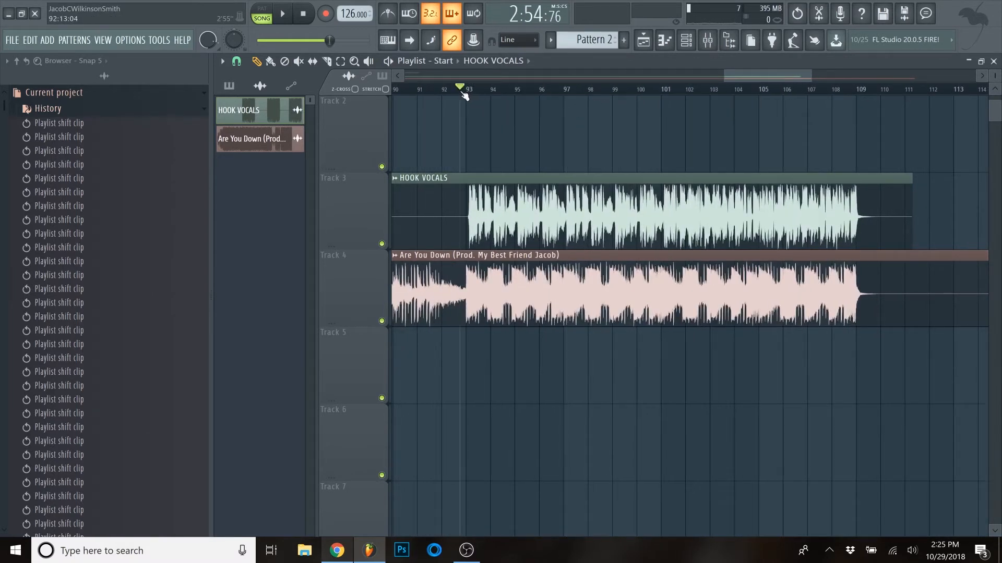
{"action": "scroll", "coordinate": [464, 95], "scroll_direction": "up", "scroll_amount": 1}
{"action": "scroll", "coordinate": [464, 96], "scroll_direction": "down", "scroll_amount": 2}
{"action": "key", "text": "space"}
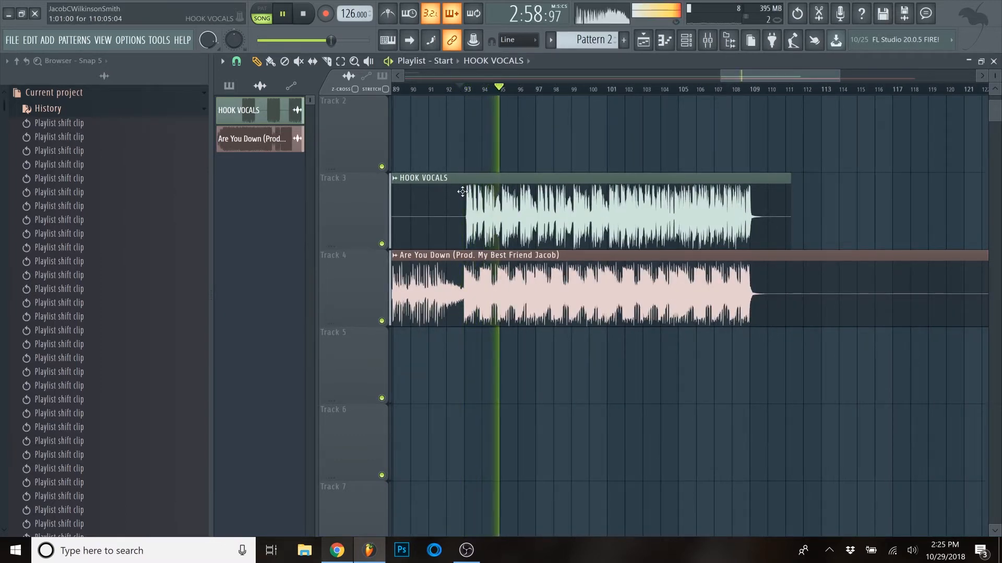
{"action": "scroll", "coordinate": [505, 178], "scroll_direction": "up", "scroll_amount": 2}
{"action": "scroll", "coordinate": [506, 178], "scroll_direction": "up", "scroll_amount": 2}
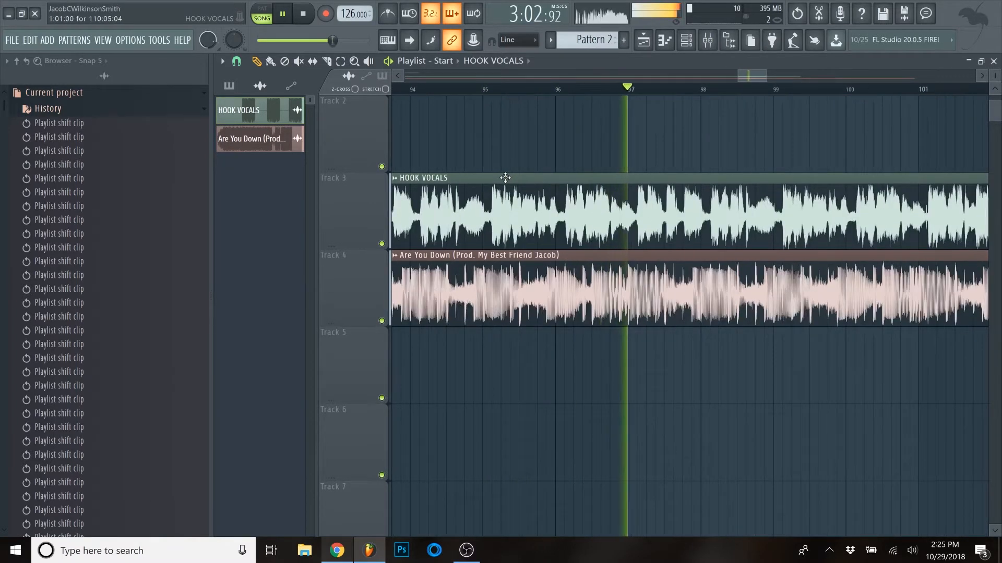
{"action": "key", "text": "space"}
Return the playback position to just before bar 93, where the final hook begins.
{"action": "scroll", "coordinate": [505, 178], "scroll_direction": "down", "scroll_amount": 1}
{"action": "left_click_drag", "start_coordinate": [593, 87], "coordinate": [579, 86]}
{"action": "scroll", "coordinate": [581, 91], "scroll_direction": "down", "scroll_amount": 2}
{"action": "left_click_drag", "start_coordinate": [877, 88], "coordinate": [560, 117]}
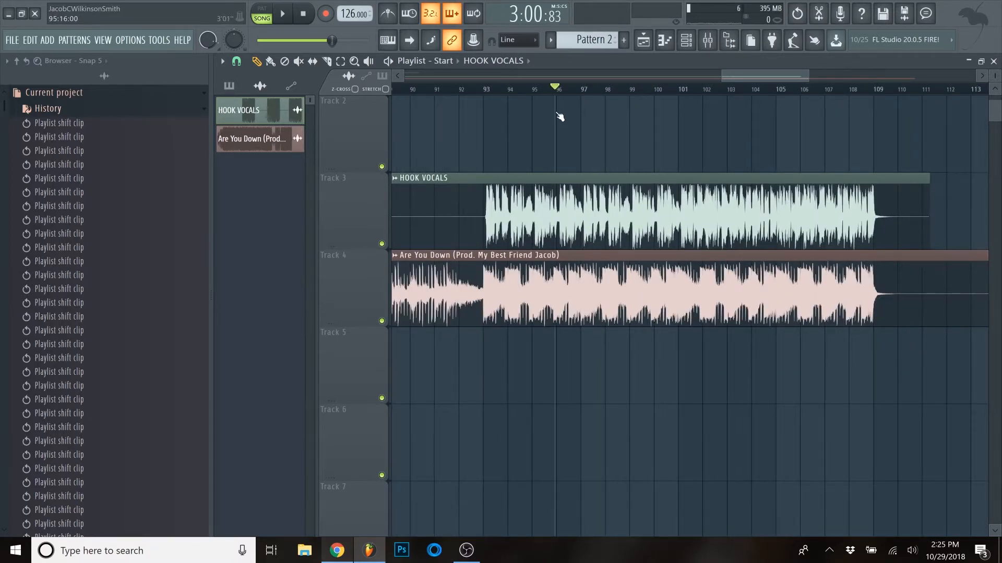
{"action": "scroll", "coordinate": [494, 112], "scroll_direction": "up", "scroll_amount": 1}
{"action": "left_click", "coordinate": [616, 91]}
{"action": "left_click", "coordinate": [476, 93]}
{"action": "scroll", "coordinate": [483, 198], "scroll_direction": "up", "scroll_amount": 1}
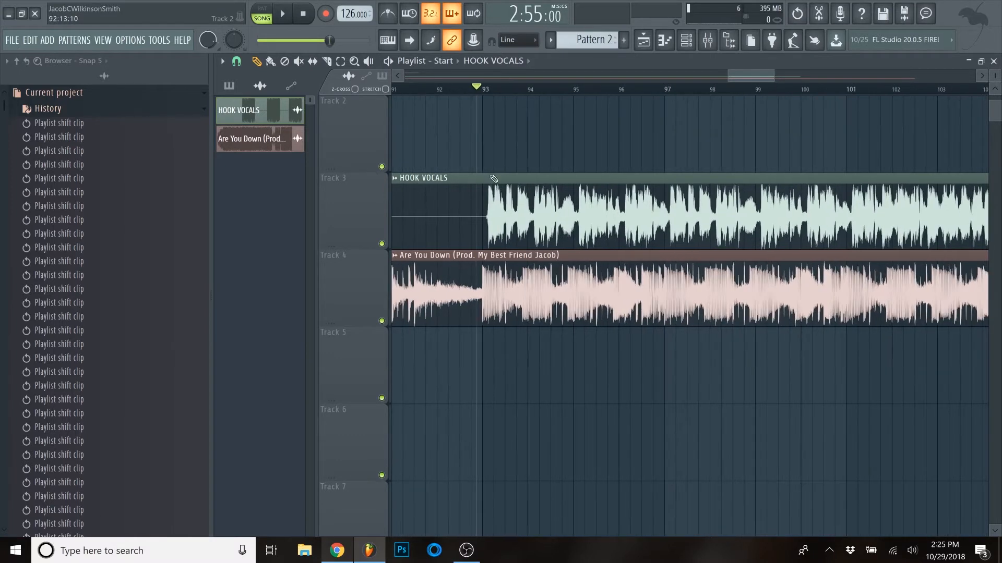
{"action": "scroll", "coordinate": [491, 228], "scroll_direction": "down", "scroll_amount": 2}
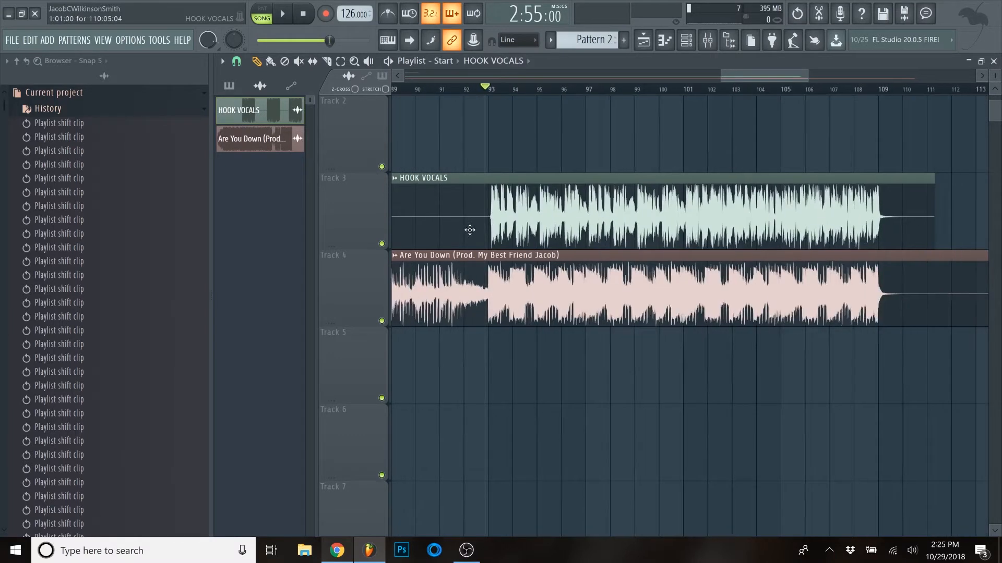
Route the Are You Down beat clip to mixer track 1 and load Fruity Parametric EQ 2 in its first effect slot.
{"action": "double_click", "coordinate": [530, 302]}
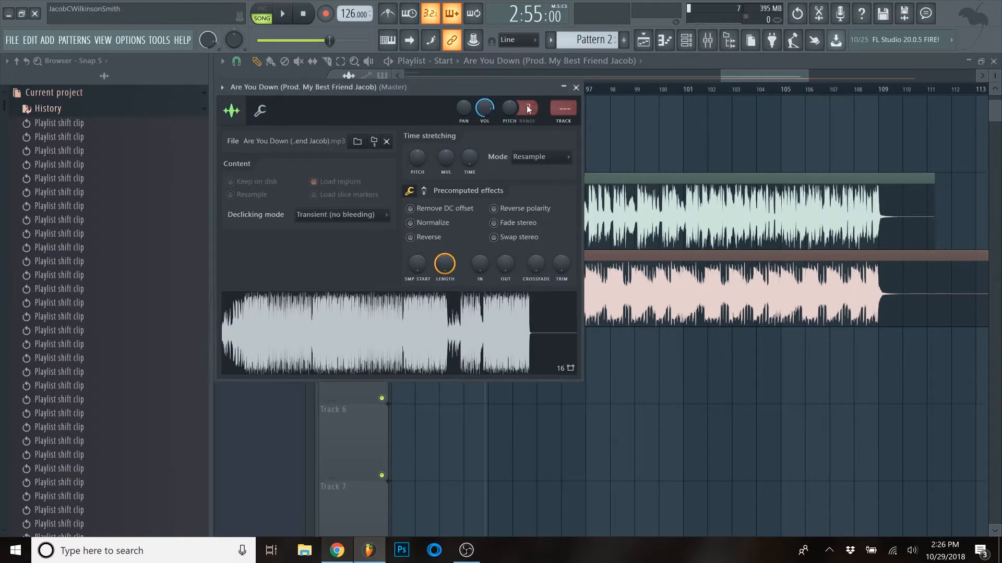
{"action": "left_click_drag", "start_coordinate": [516, 86], "coordinate": [698, 139]}
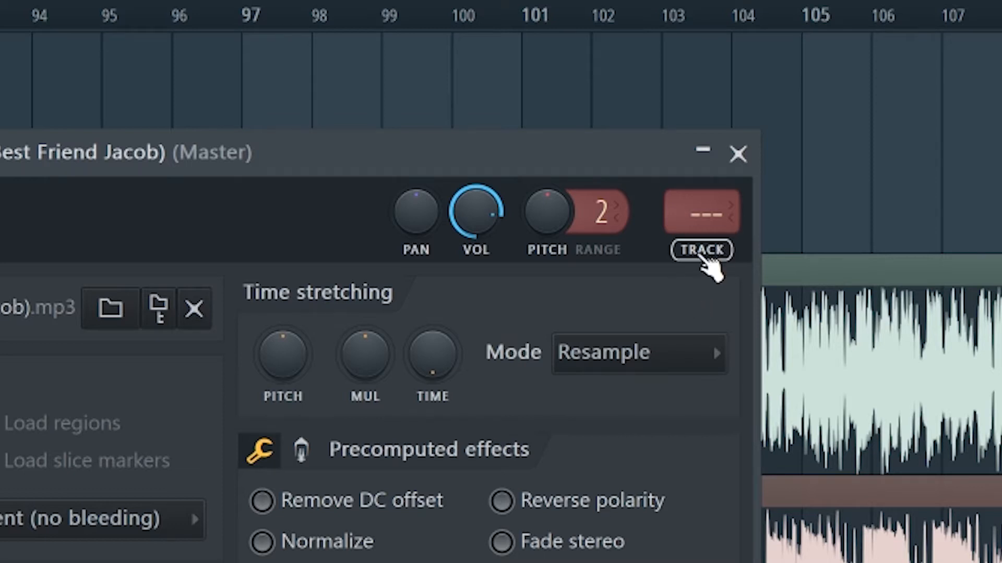
{"action": "left_click", "coordinate": [703, 256]}
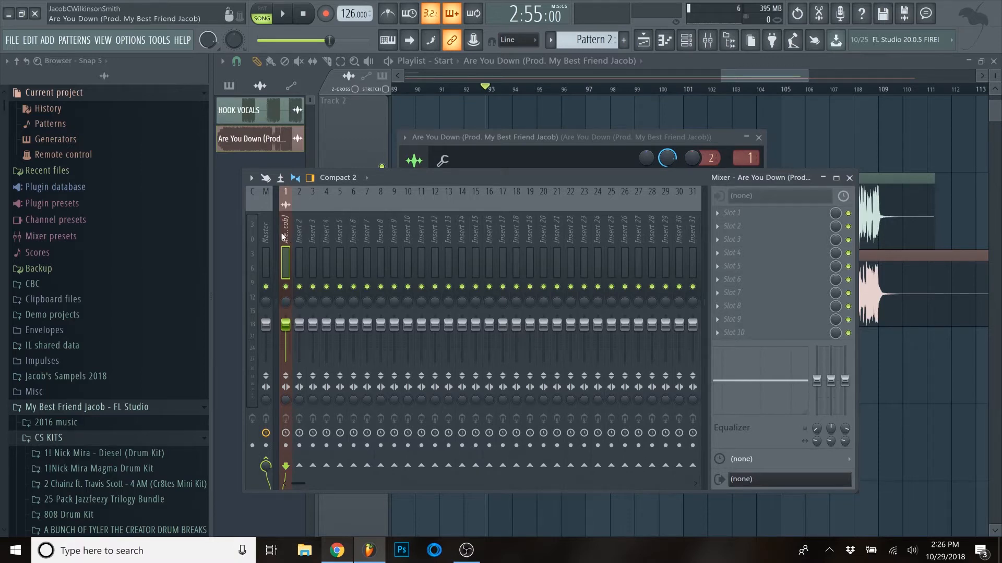
{"action": "left_click", "coordinate": [718, 213]}
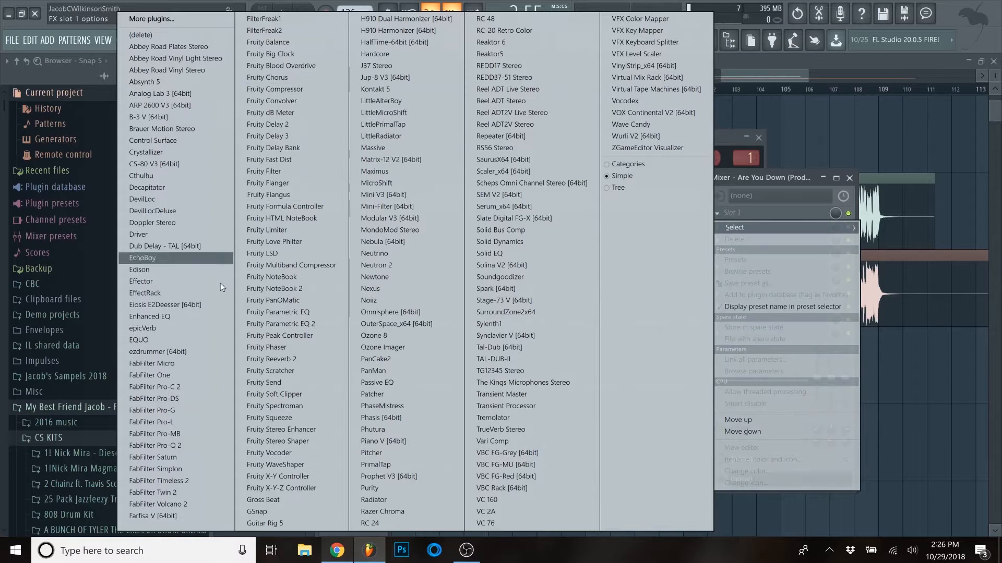
{"action": "left_click", "coordinate": [274, 324]}
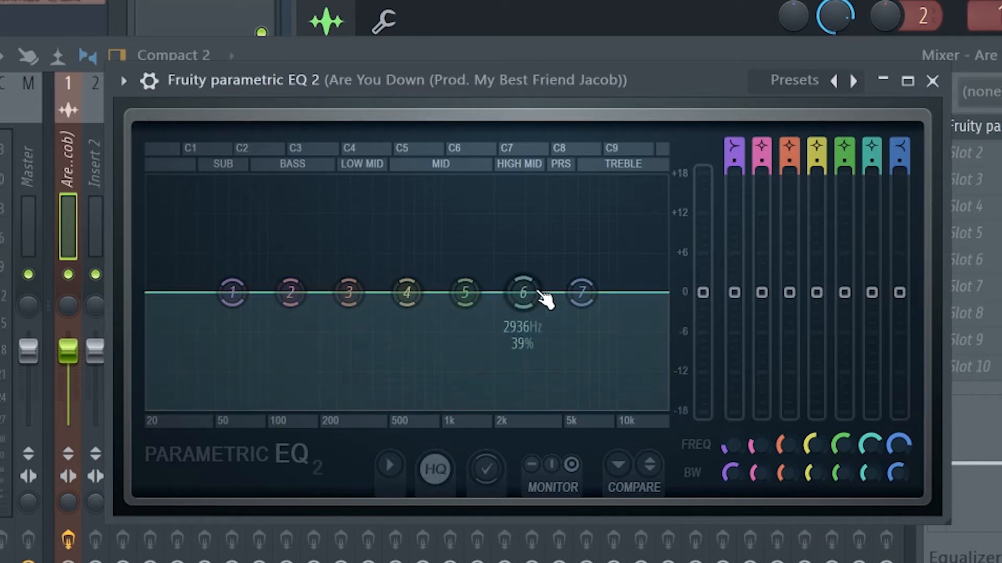
Try a slightly lower frequency for EQ band 7, and step through the 20Hz + 18kHz cut and Vocal Presence presets back to Default.
{"action": "mouse_move", "coordinate": [582, 292]}
{"action": "left_mouse_down"}
{"action": "mouse_move", "coordinate": [454, 283]}
{"action": "mouse_move", "coordinate": [573, 292]}
{"action": "left_mouse_up"}
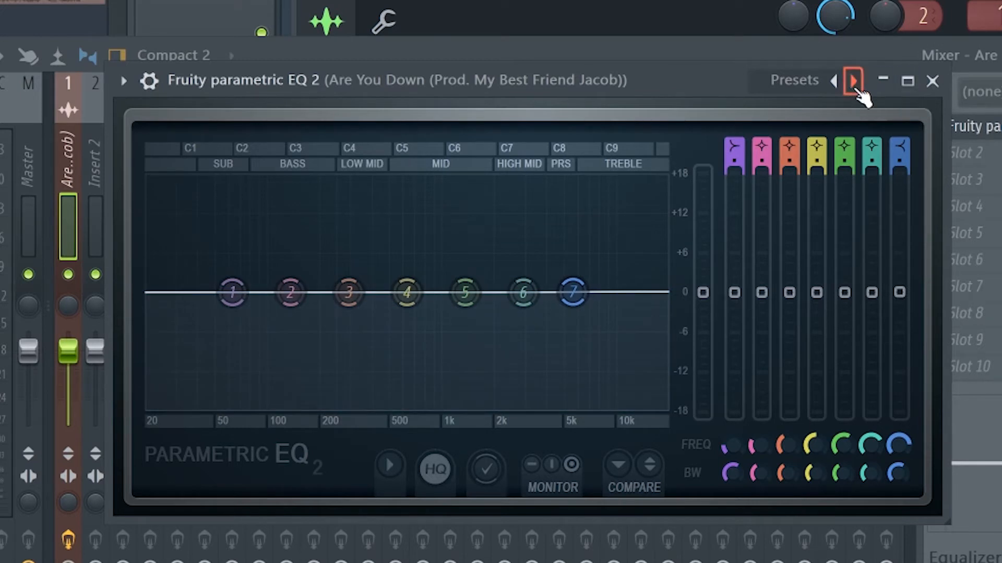
{"action": "left_click", "coordinate": [854, 81]}
{"action": "left_click", "coordinate": [854, 81]}
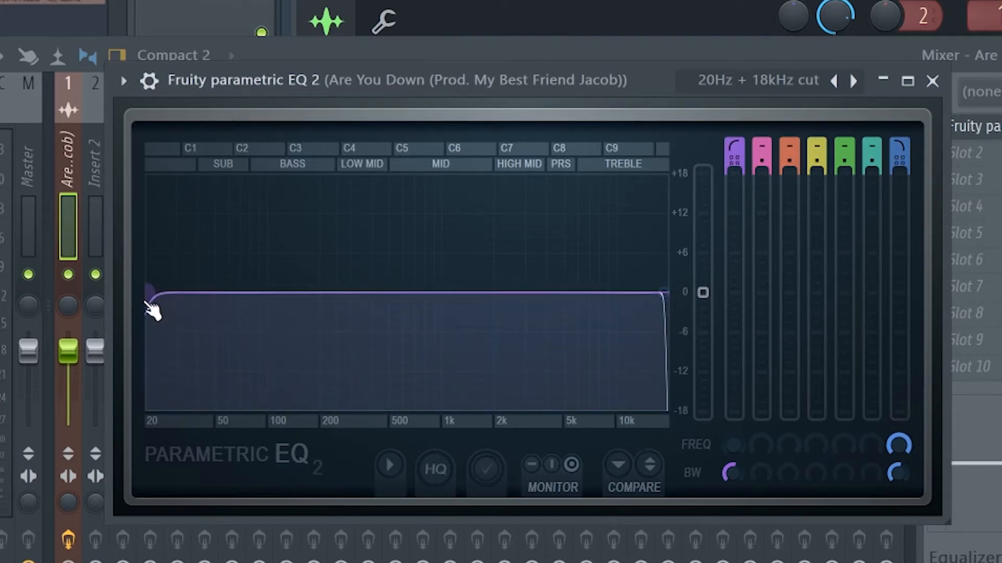
{"action": "left_click", "coordinate": [835, 84]}
{"action": "left_click", "coordinate": [833, 81]}
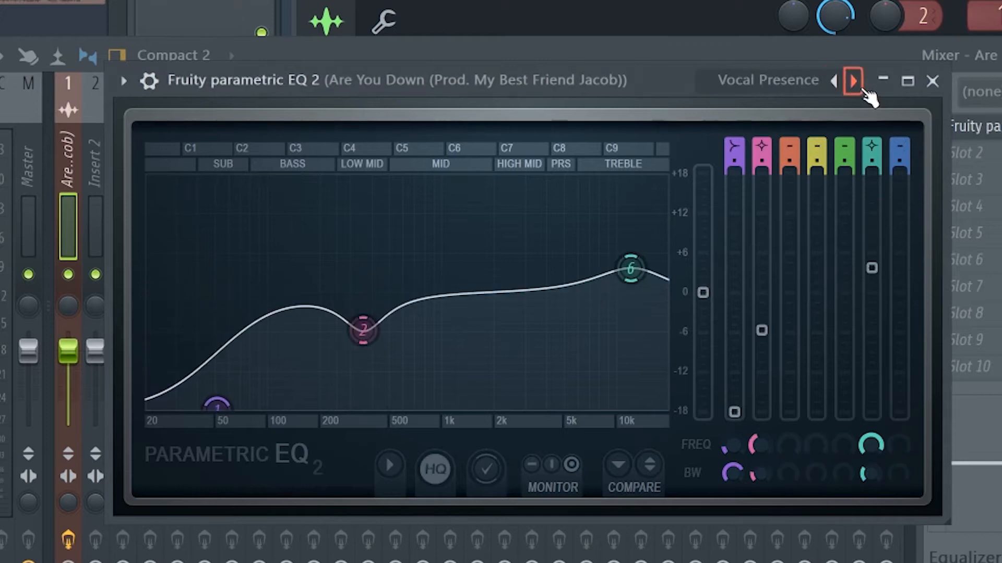
{"action": "left_click", "coordinate": [853, 82]}
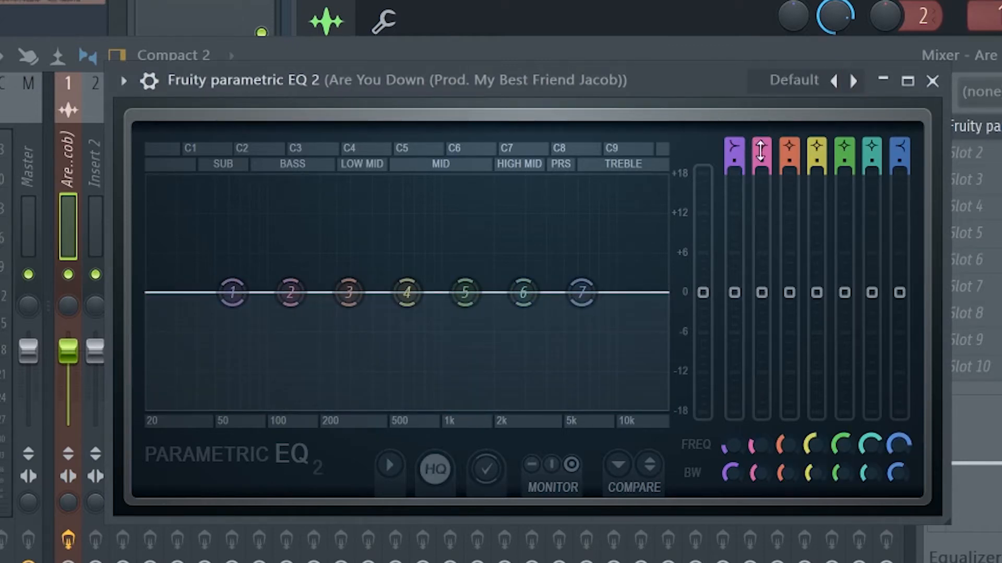
Load the 20Hz + 18kHz cut preset in the EQ and raise band 7's low-pass frequency to 20000 Hz.
{"action": "right_click", "coordinate": [760, 150]}
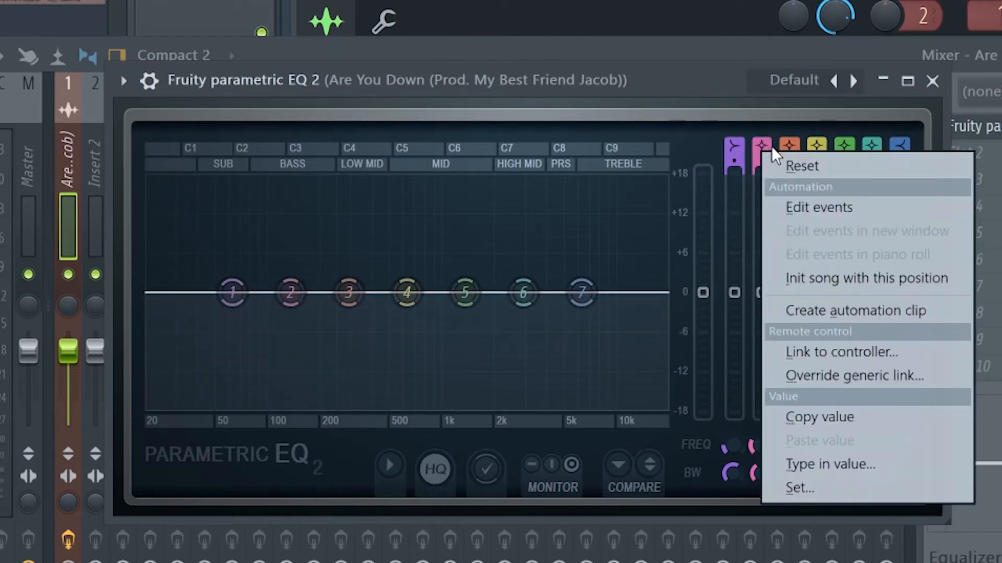
{"action": "left_click", "coordinate": [731, 85]}
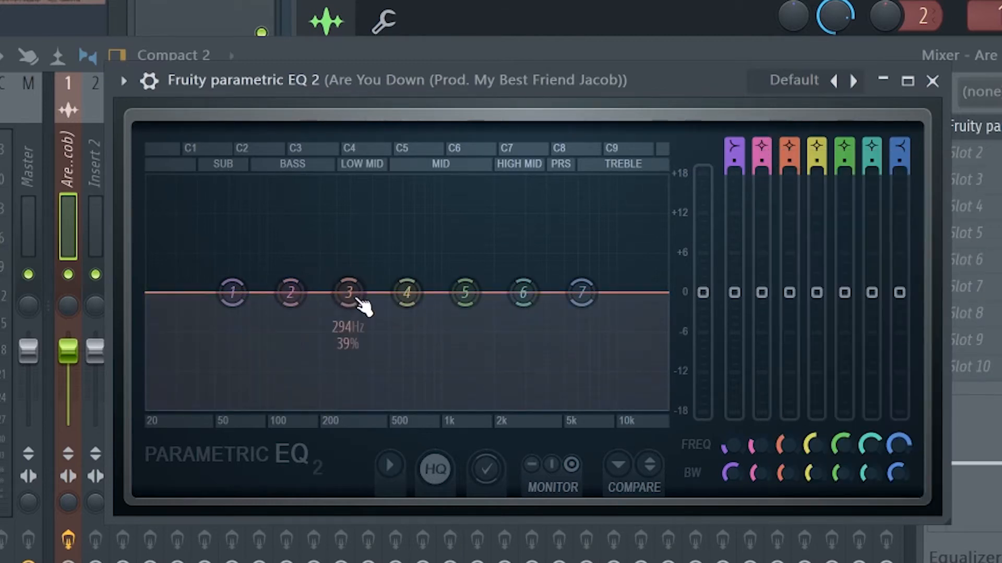
{"action": "left_click", "coordinate": [853, 81]}
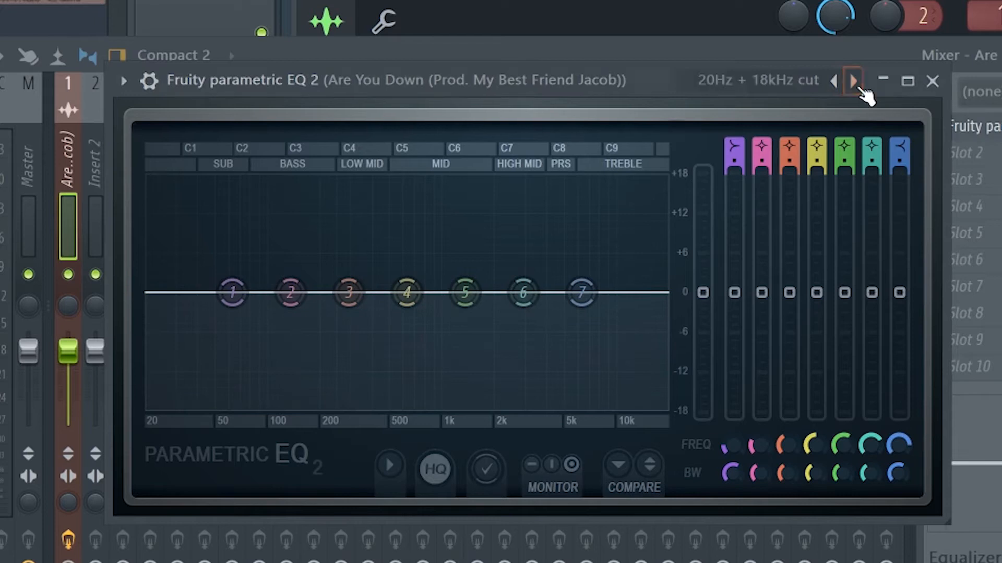
{"action": "left_click", "coordinate": [853, 81]}
{"action": "left_click", "coordinate": [834, 81]}
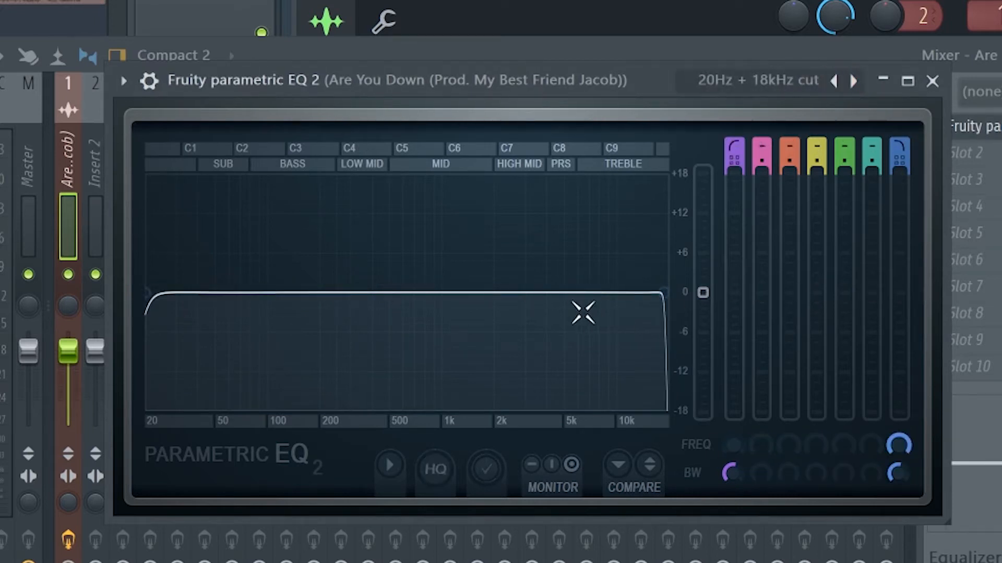
{"action": "mouse_move", "coordinate": [895, 447]}
{"action": "left_mouse_down"}
{"action": "mouse_move", "coordinate": [895, 499]}
{"action": "mouse_move", "coordinate": [895, 442]}
{"action": "left_mouse_up"}
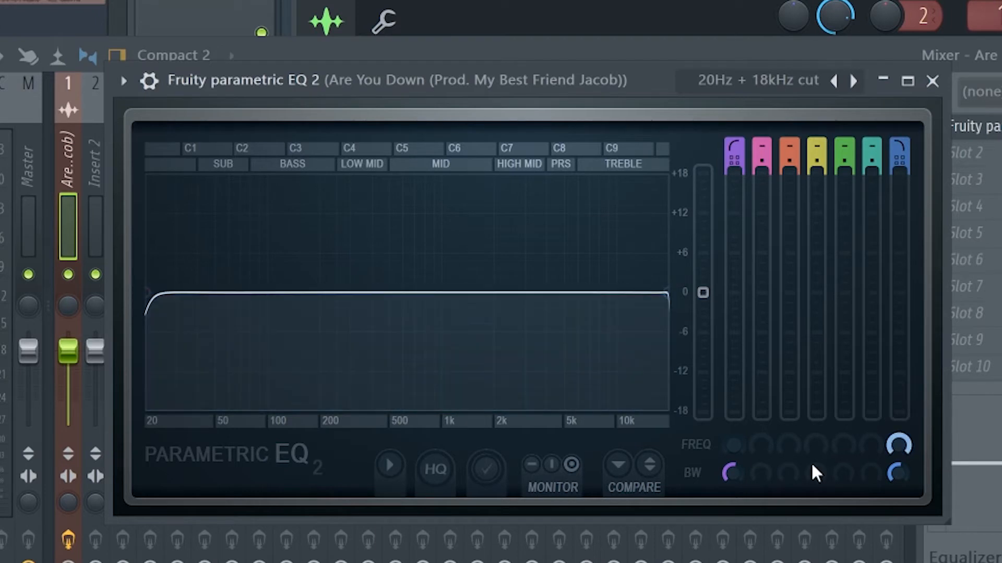
{"action": "mouse_move", "coordinate": [733, 446]}
{"action": "left_mouse_down"}
{"action": "mouse_move", "coordinate": [734, 412]}
{"action": "mouse_move", "coordinate": [730, 450]}
{"action": "left_mouse_up"}
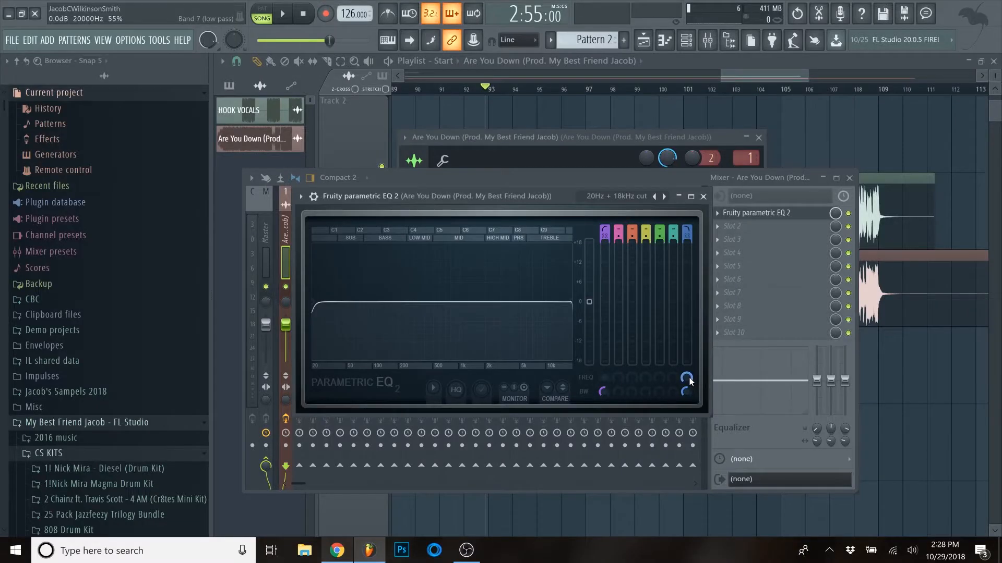
Create an automation clip for the frequency of EQ band 7.
{"action": "right_click", "coordinate": [689, 378]}
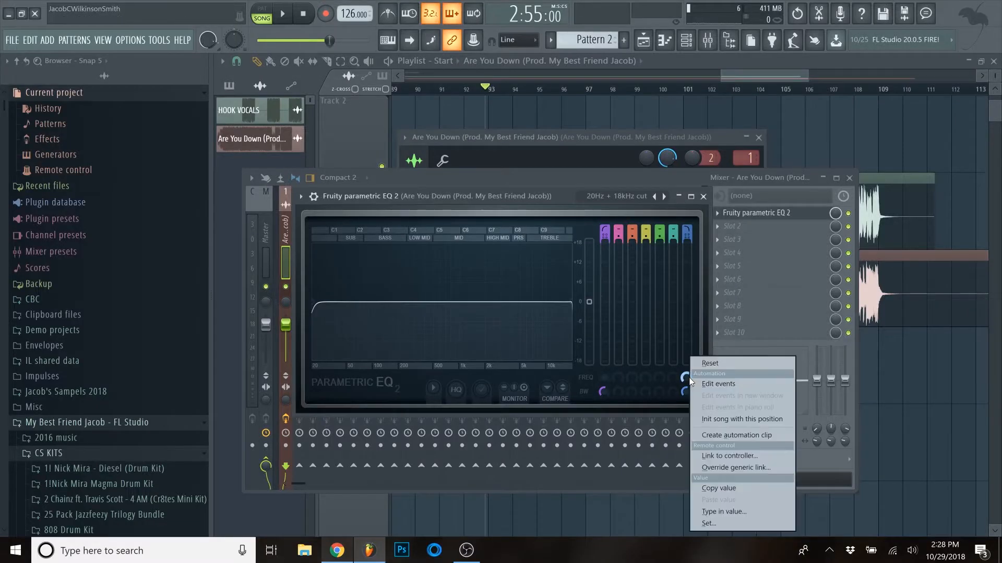
{"action": "left_click", "coordinate": [715, 434]}
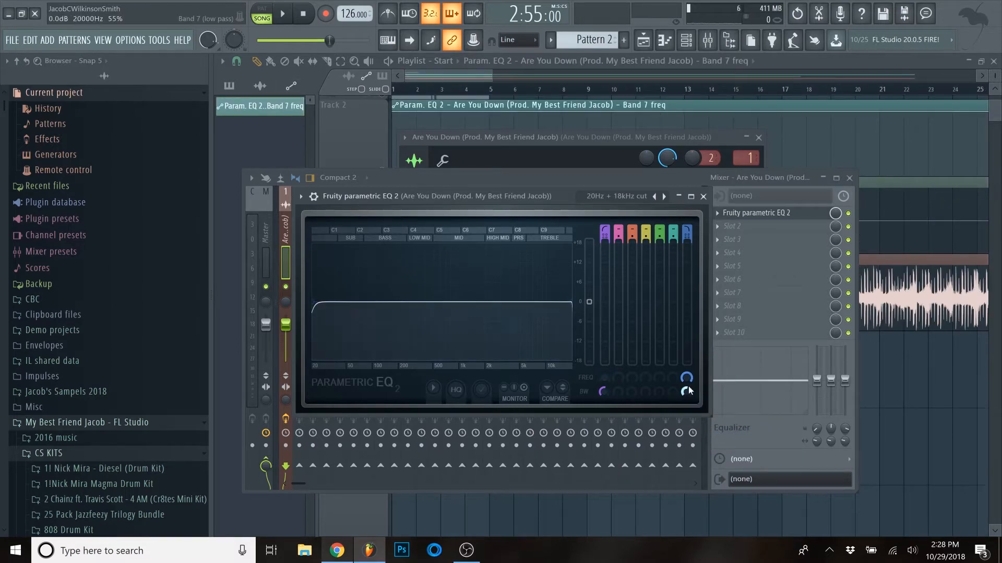
{"action": "mouse_move", "coordinate": [688, 380]}
{"action": "left_mouse_down"}
{"action": "mouse_move", "coordinate": [689, 417]}
{"action": "mouse_move", "coordinate": [689, 375]}
{"action": "left_mouse_up"}
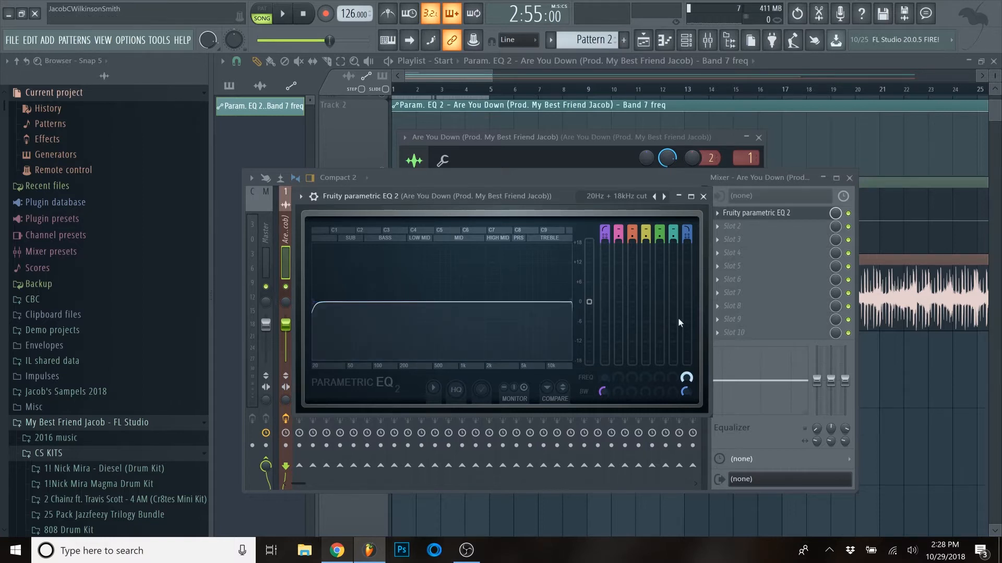
Move the playback position to bar 93 and play the final hook through to just past bar 97.
{"action": "left_click", "coordinate": [797, 68]}
{"action": "scroll", "coordinate": [685, 180], "scroll_direction": "down", "scroll_amount": 5}
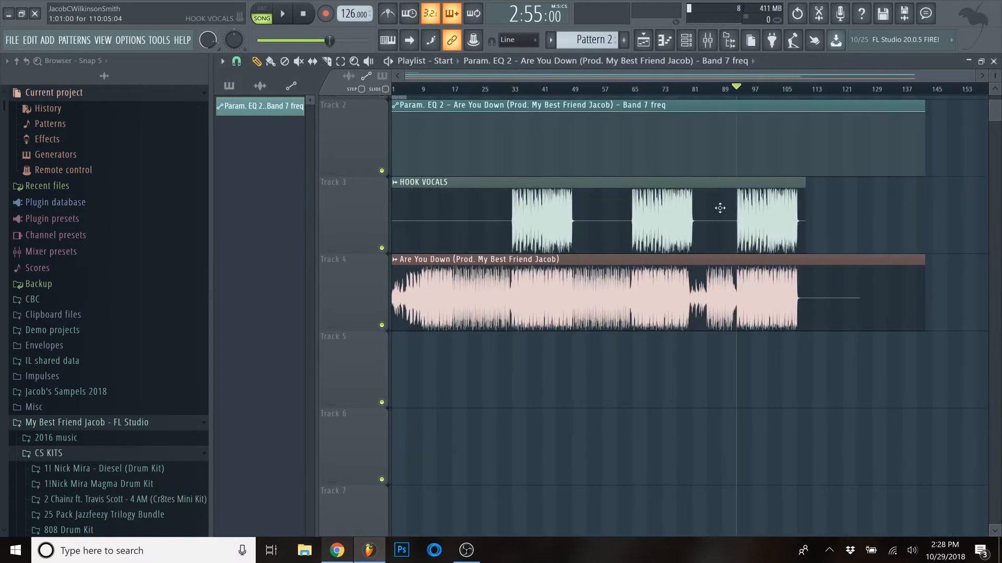
{"action": "scroll", "coordinate": [764, 91], "scroll_direction": "up", "scroll_amount": 10}
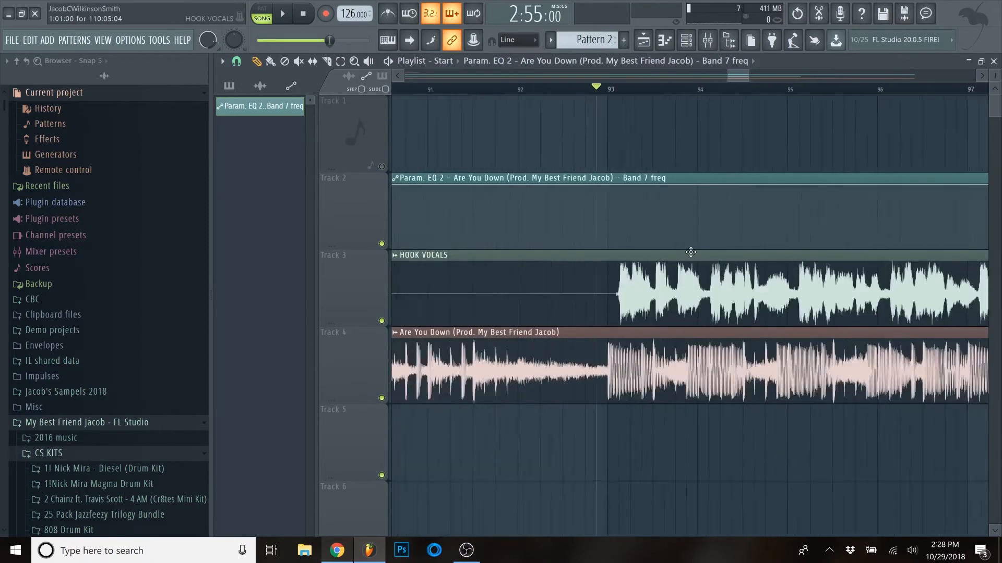
{"action": "left_click", "coordinate": [599, 90]}
{"action": "scroll", "coordinate": [676, 214], "scroll_direction": "down", "scroll_amount": 2}
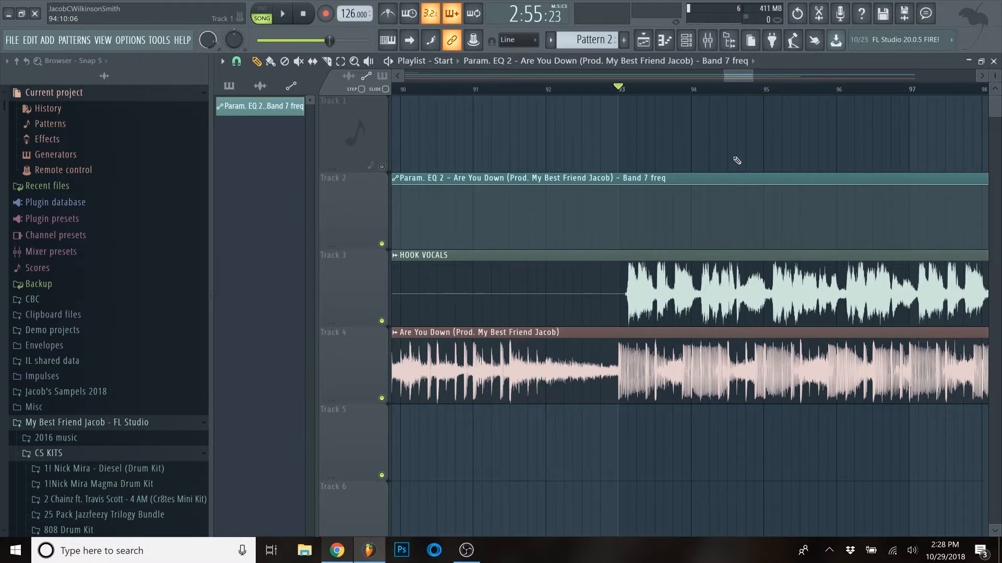
{"action": "key", "text": "space"}
{"action": "scroll", "coordinate": [782, 201], "scroll_direction": "down", "scroll_amount": 2}
{"action": "scroll", "coordinate": [816, 270], "scroll_direction": "up", "scroll_amount": 2}
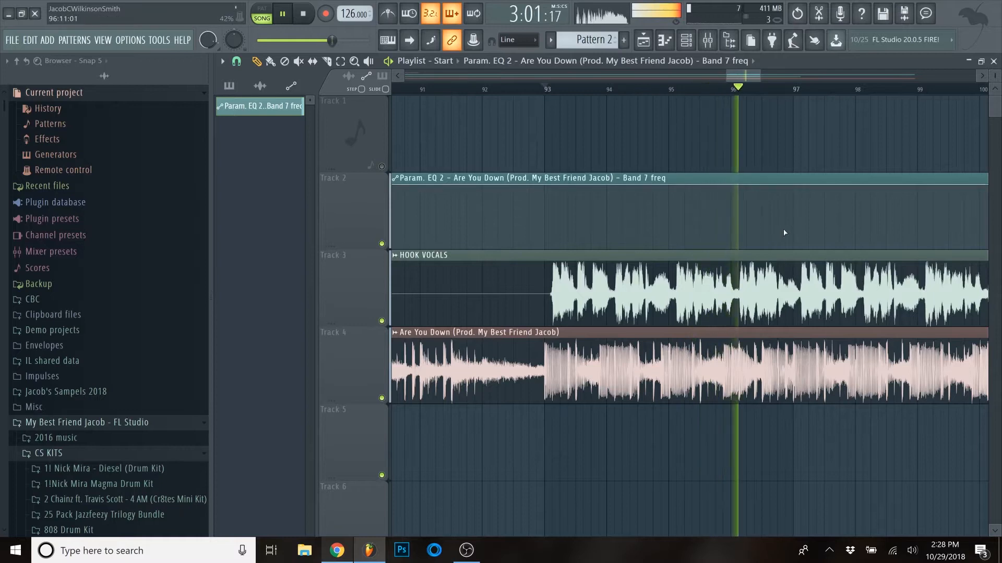
{"action": "scroll", "coordinate": [784, 233], "scroll_direction": "up", "scroll_amount": 2}
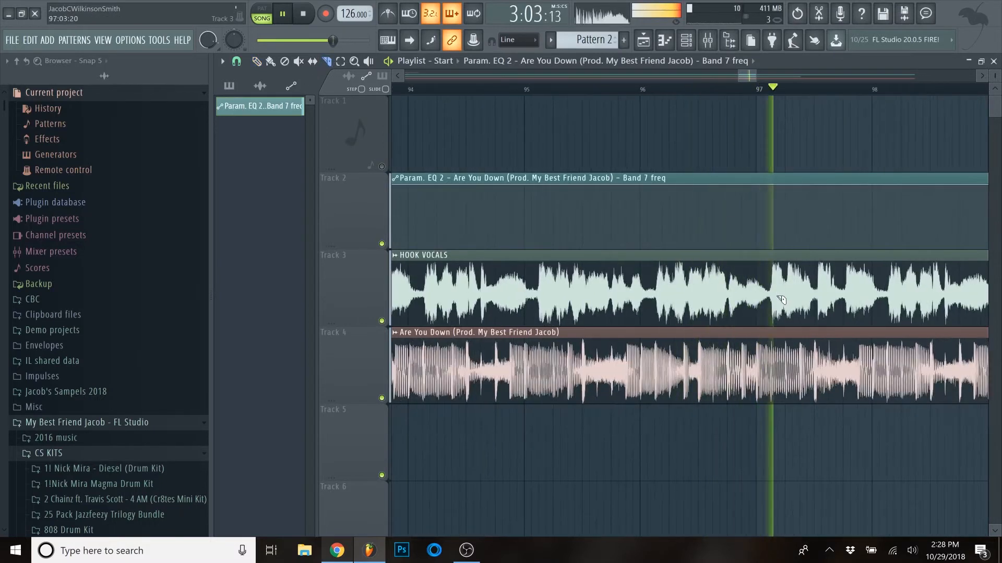
{"action": "key", "text": "space"}
Slice the automation, HOOK VOCALS and Are You Down clips at bar 97 and delete everything after the cut.
{"action": "scroll", "coordinate": [740, 185], "scroll_direction": "up", "scroll_amount": 2}
{"action": "left_click_drag", "start_coordinate": [743, 160], "coordinate": [749, 497]}
{"action": "right_click", "coordinate": [843, 209]}
{"action": "right_click", "coordinate": [846, 290]}
{"action": "right_click", "coordinate": [849, 365]}
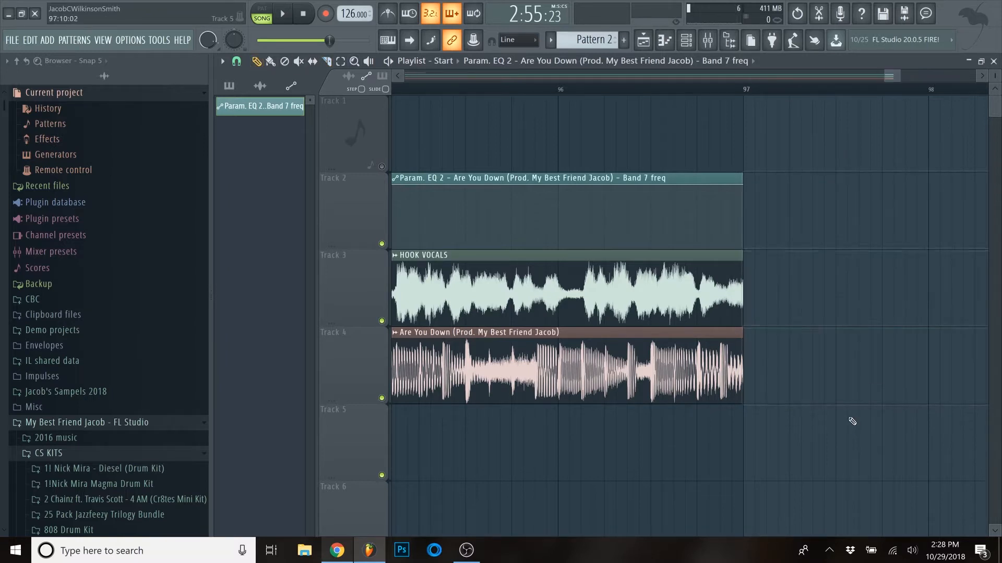
Shape the Band 7 freq automation to fall from maximum at bar 95 to minimum just after bar 96, staying low until bar 97.
{"action": "scroll", "coordinate": [850, 417], "scroll_direction": "down", "scroll_amount": 5}
{"action": "scroll", "coordinate": [746, 282], "scroll_direction": "up", "scroll_amount": 3}
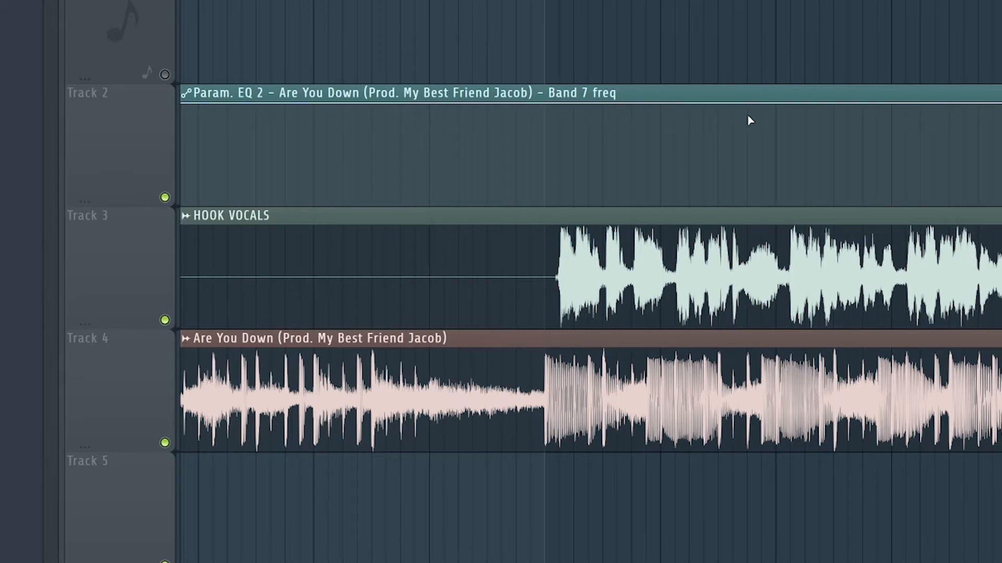
{"action": "scroll", "coordinate": [795, 141], "scroll_direction": "up", "scroll_amount": 2}
{"action": "scroll", "coordinate": [762, 125], "scroll_direction": "down", "scroll_amount": 2}
{"action": "scroll", "coordinate": [589, 282], "scroll_direction": "right", "scroll_amount": 2}
{"action": "scroll", "coordinate": [744, 217], "scroll_direction": "up", "scroll_amount": 1}
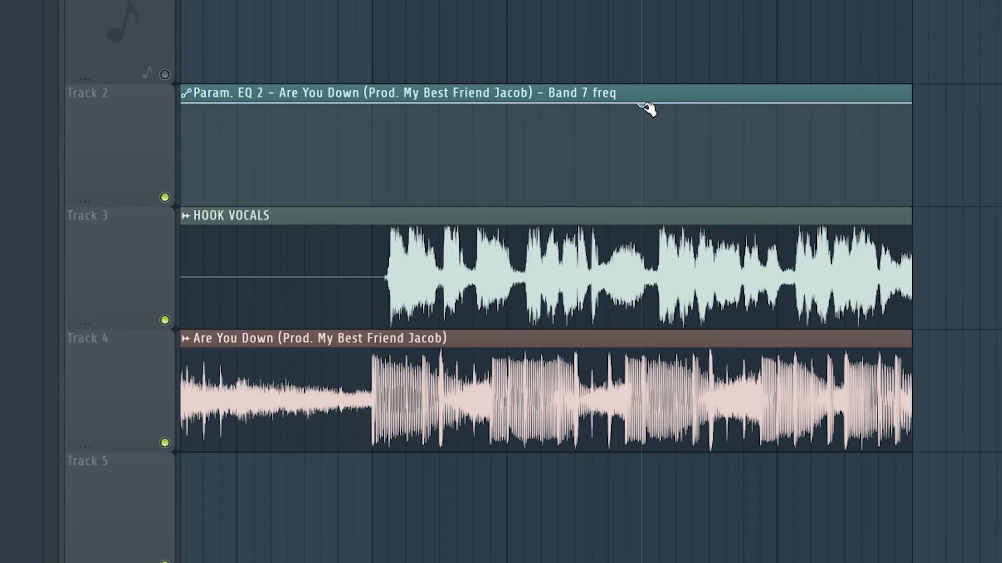
{"action": "left_click_drag", "start_coordinate": [911, 104], "coordinate": [783, 246]}
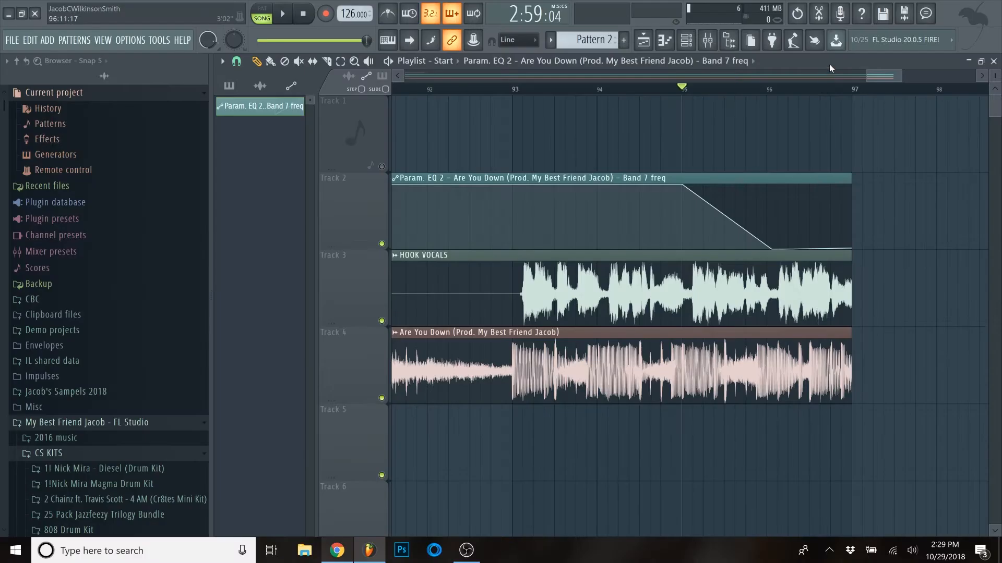
Restore the smaller playlist window, mute tracks 3 and 4, and move the EQ window beside the playlist.
{"action": "double_click", "coordinate": [830, 63]}
{"action": "left_click", "coordinate": [744, 324]}
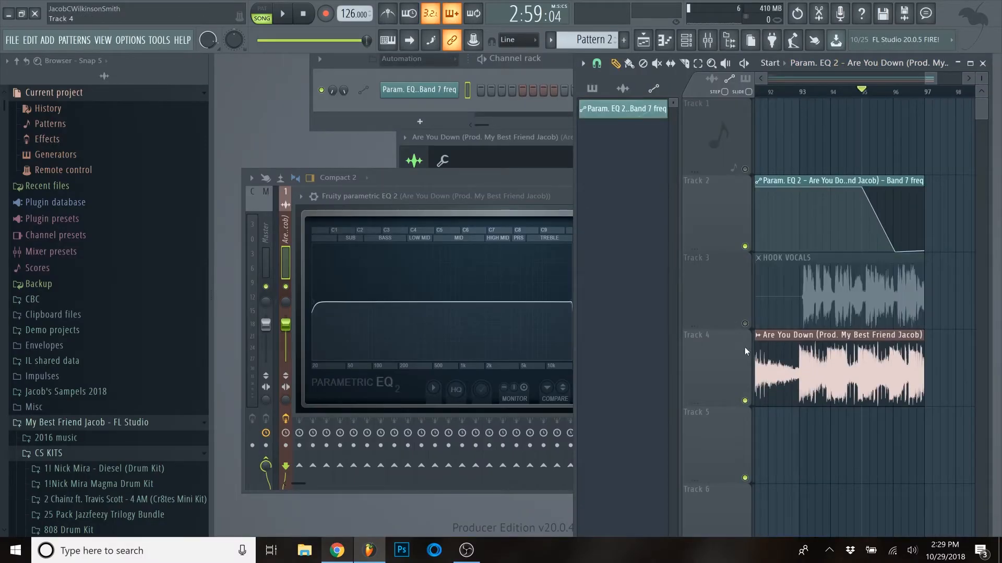
{"action": "left_click", "coordinate": [745, 401]}
{"action": "left_click_drag", "start_coordinate": [525, 205], "coordinate": [443, 193]}
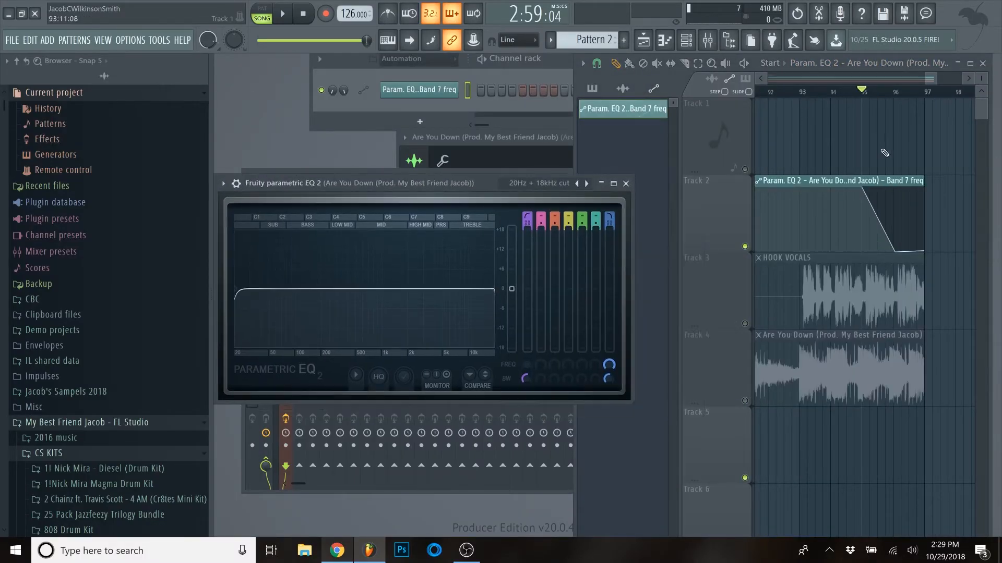
Play the automation from just before bar 94 while watching the EQ curve, and stop playback.
{"action": "left_click", "coordinate": [830, 93]}
{"action": "key", "text": "space"}
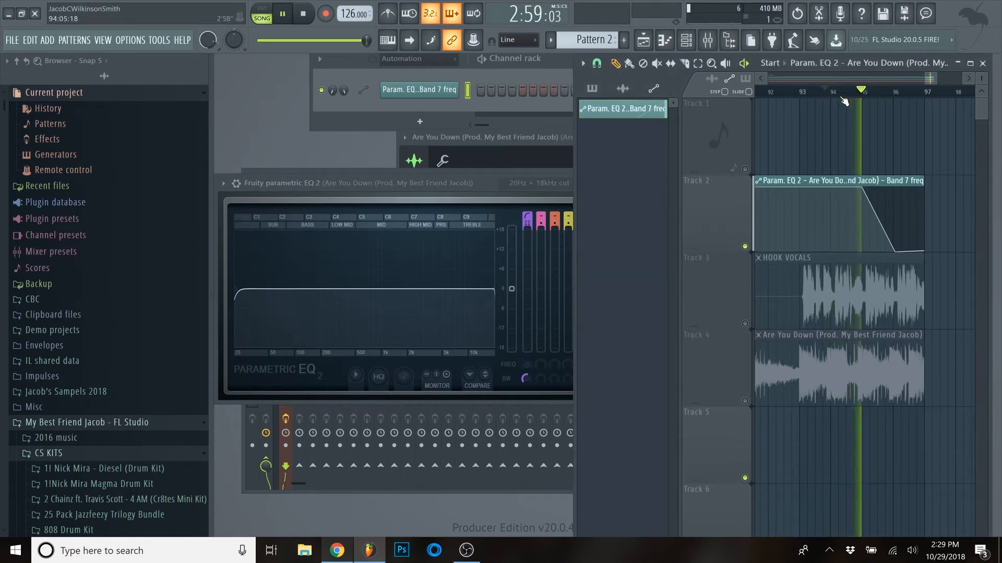
{"action": "key", "text": "space"}
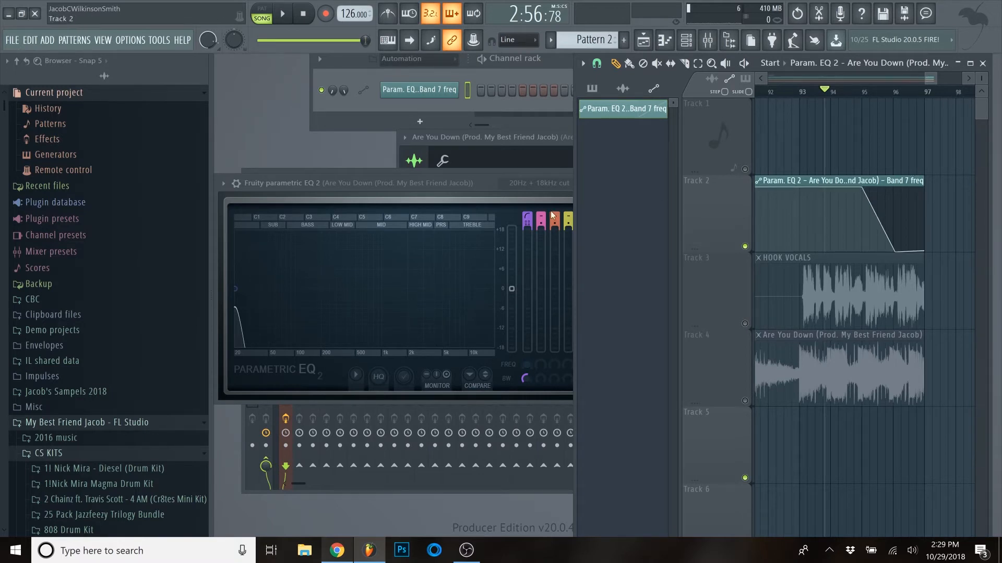
Try bending the automation slope after bar 95 into a steep early drop, and play it back against the EQ curve.
{"action": "left_click", "coordinate": [974, 68]}
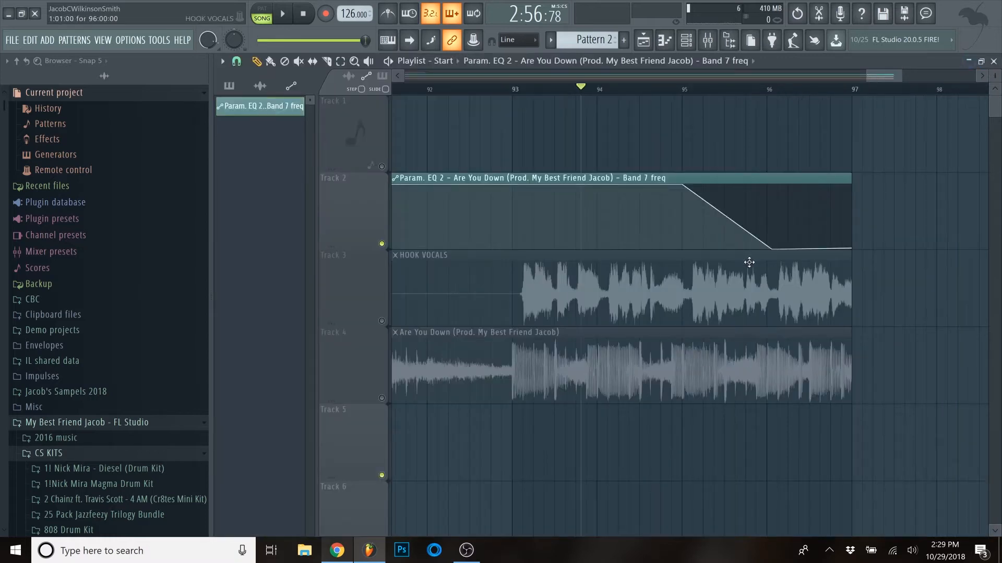
{"action": "left_click_drag", "start_coordinate": [727, 216], "coordinate": [731, 194]}
{"action": "double_click", "coordinate": [787, 62]}
{"action": "key", "text": "space"}
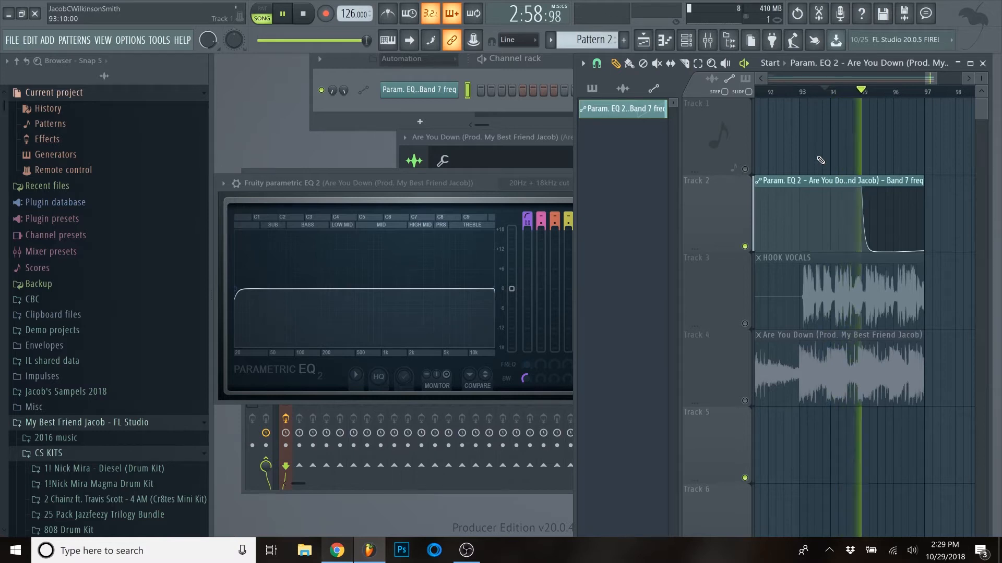
{"action": "key", "text": "space"}
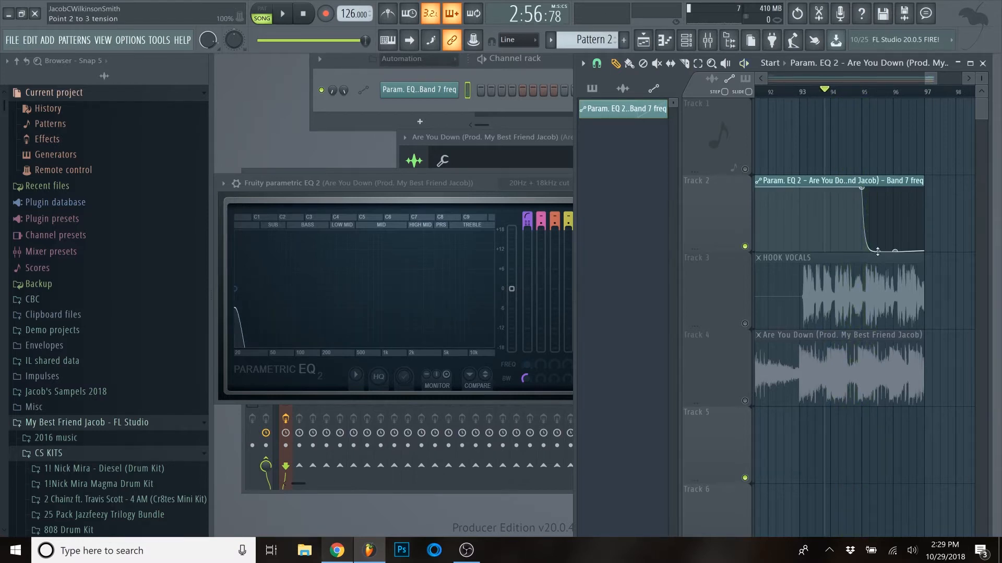
Bend the automation slope the opposite way to about 60% tension for a late drop before bar 96, and preview it.
{"action": "left_click_drag", "start_coordinate": [877, 252], "coordinate": [878, 191]}
{"action": "key", "text": "space"}
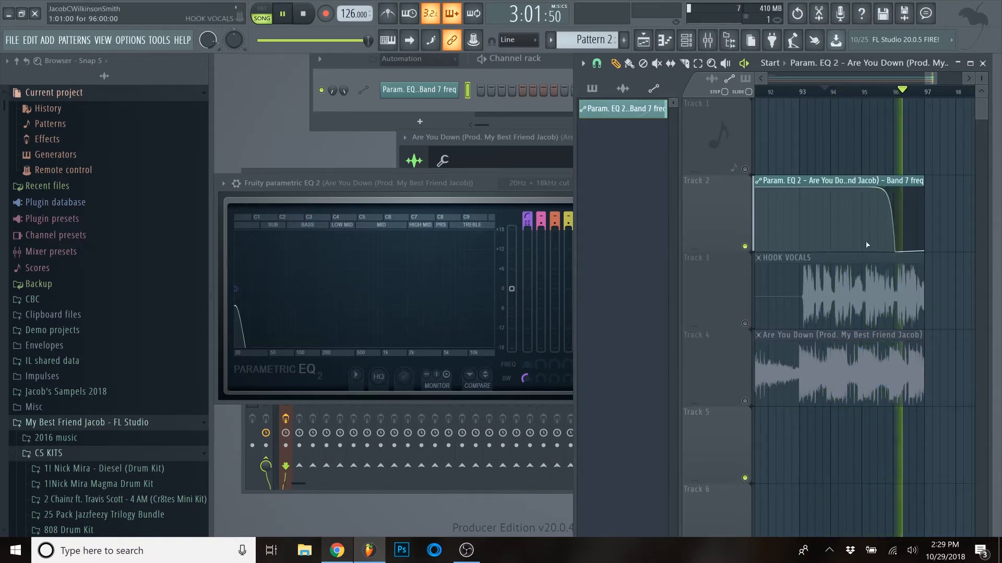
{"action": "key", "text": "space"}
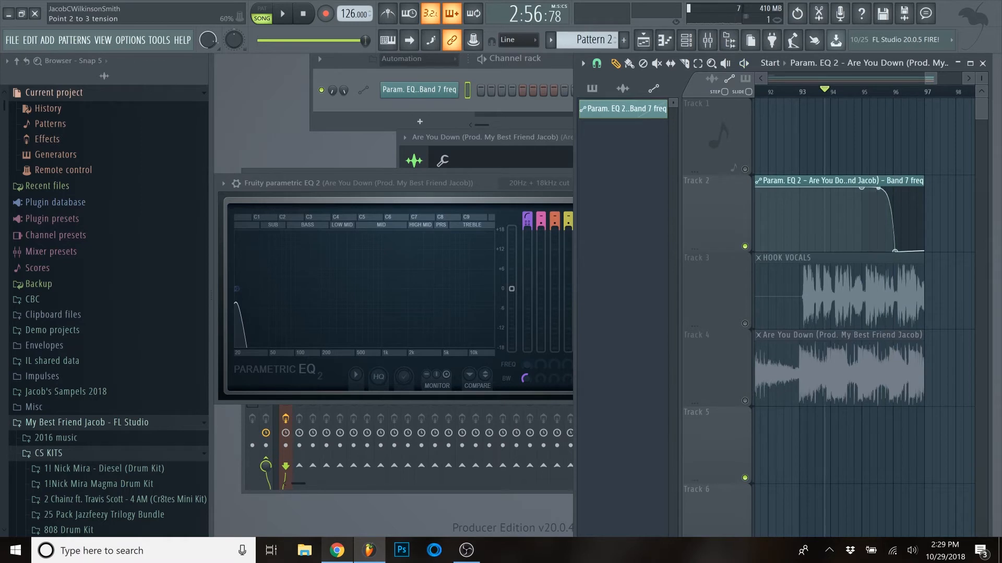
Unmute tracks 3 and 4, maximize the playlist, and play back the filter sweep with the vocals and beat.
{"action": "left_click", "coordinate": [745, 324]}
{"action": "left_click", "coordinate": [745, 400]}
{"action": "left_click", "coordinate": [970, 63]}
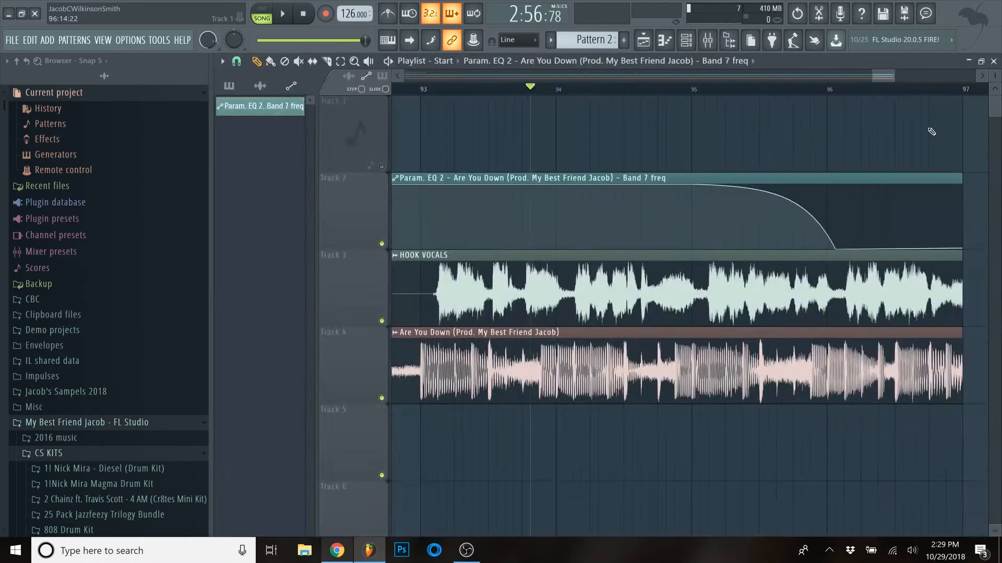
{"action": "key", "text": "space"}
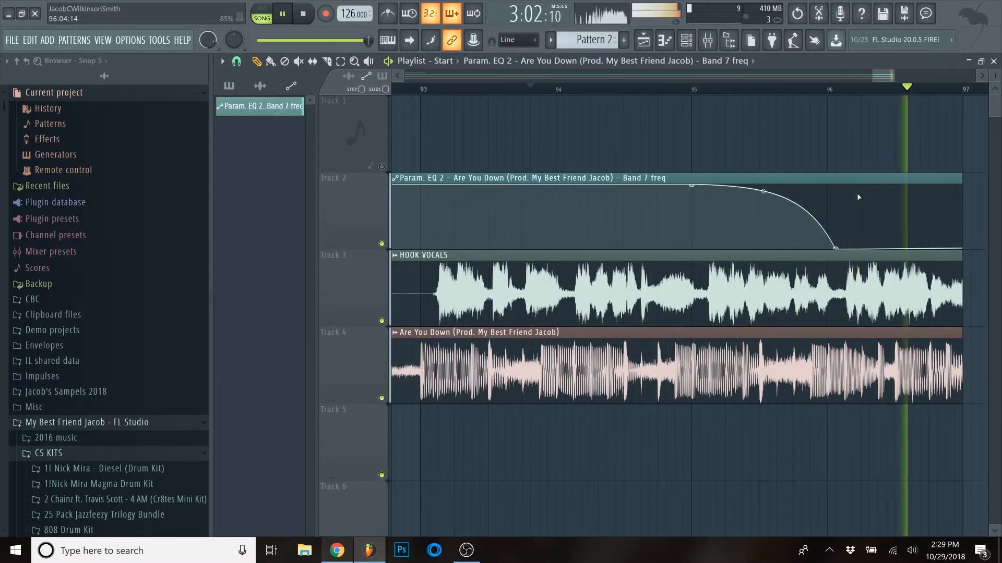
{"action": "key", "text": "space"}
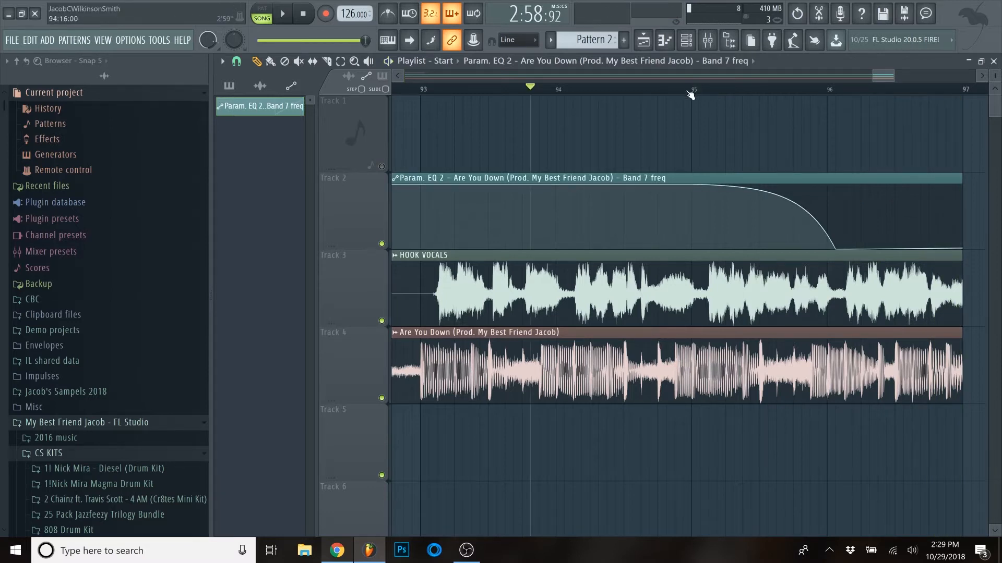
Mute the HOOK VOCALS track and play the filtered beat alone from just before bar 95.
{"action": "scroll", "coordinate": [771, 237], "scroll_direction": "down", "scroll_amount": 2}
{"action": "left_click", "coordinate": [382, 321]}
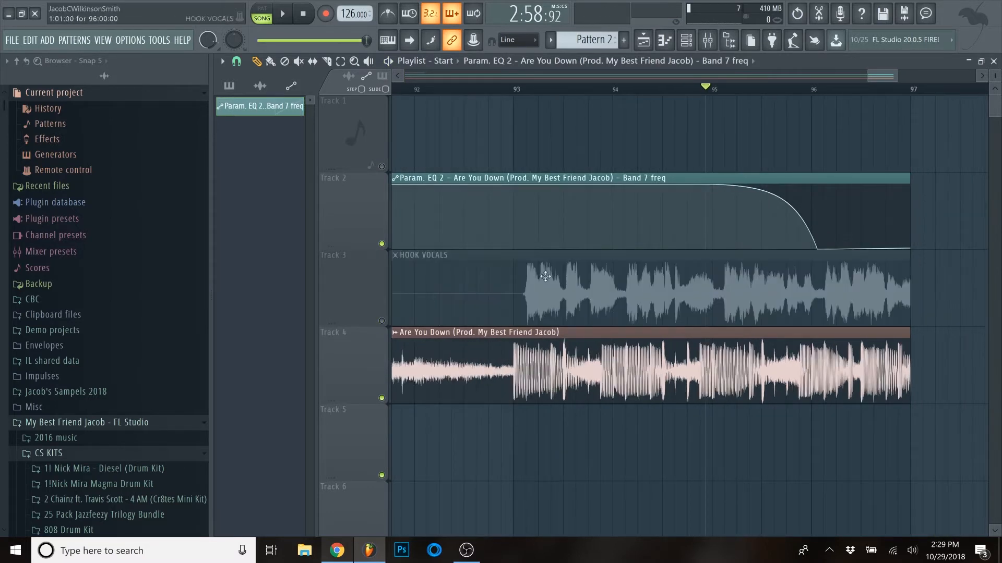
{"action": "key", "text": "space"}
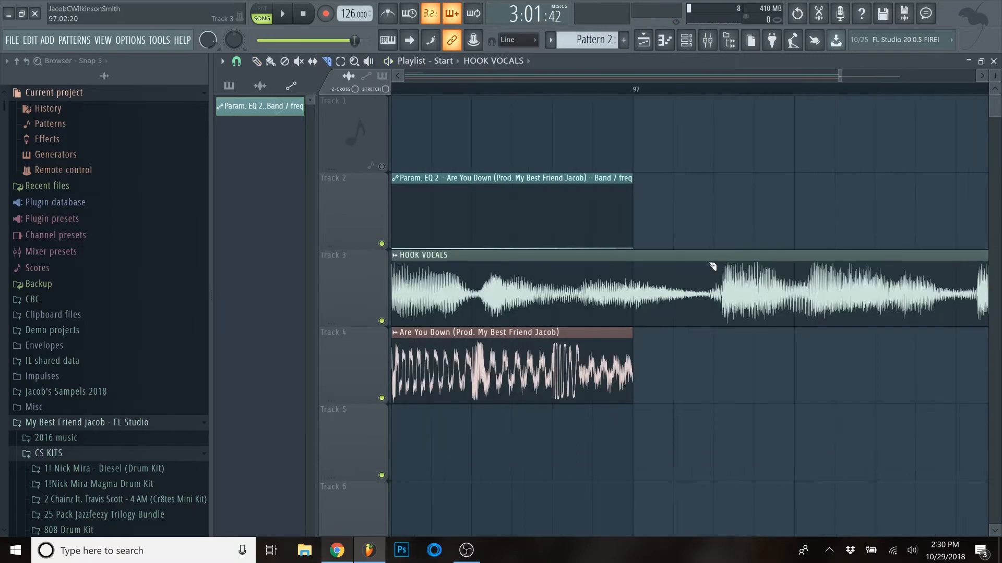
Slice the HOOK VOCALS clip slightly past bar 97, delete the remainder, and play back the ending from around bar 96.
{"action": "left_click", "coordinate": [712, 267]}
{"action": "scroll", "coordinate": [711, 313], "scroll_direction": "down", "scroll_amount": 5}
{"action": "key", "text": "p"}
{"action": "right_click", "coordinate": [787, 324]}
{"action": "key", "text": "space"}
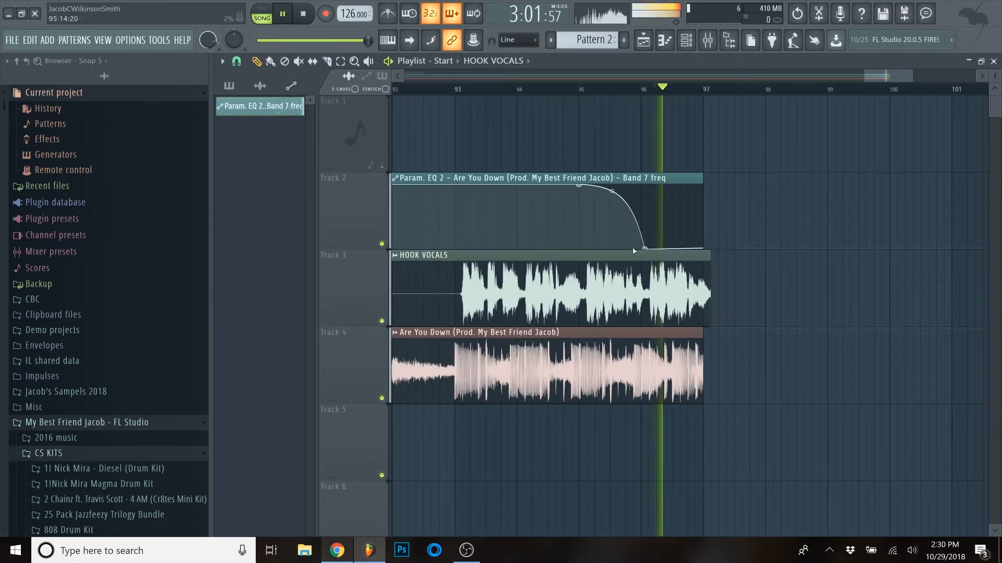
{"action": "key", "text": "space"}
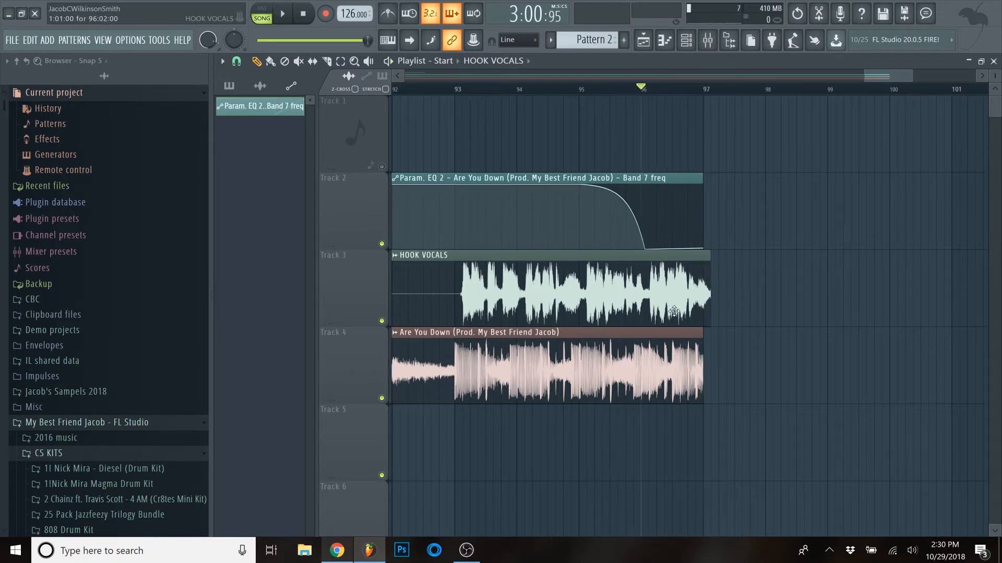
{"action": "scroll", "coordinate": [656, 306], "scroll_direction": "up", "scroll_amount": 2}
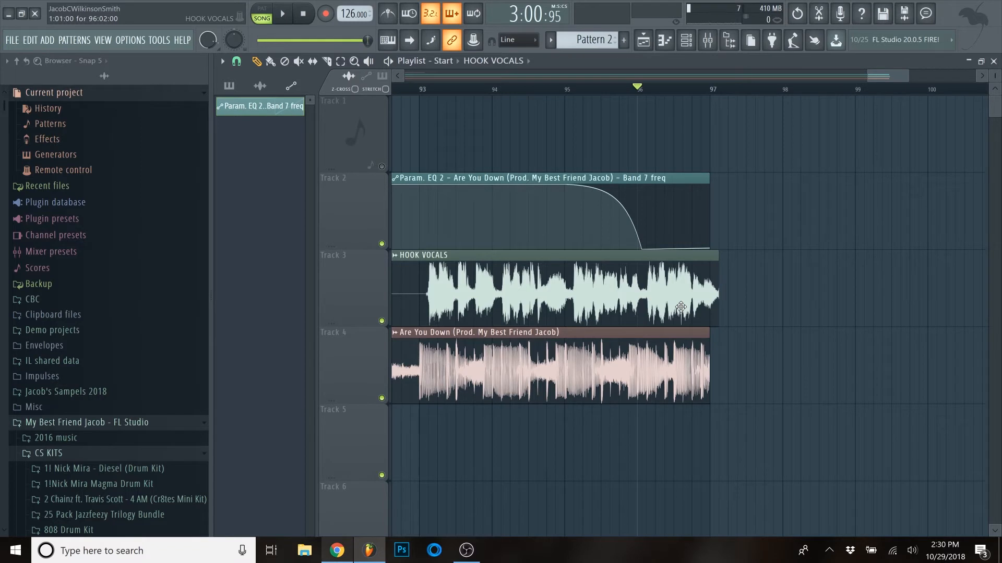
Route the HOOK VOCALS channel to mixer insert 2 and load Fruity Delay 3 in its first effect slot.
{"action": "double_click", "coordinate": [681, 306]}
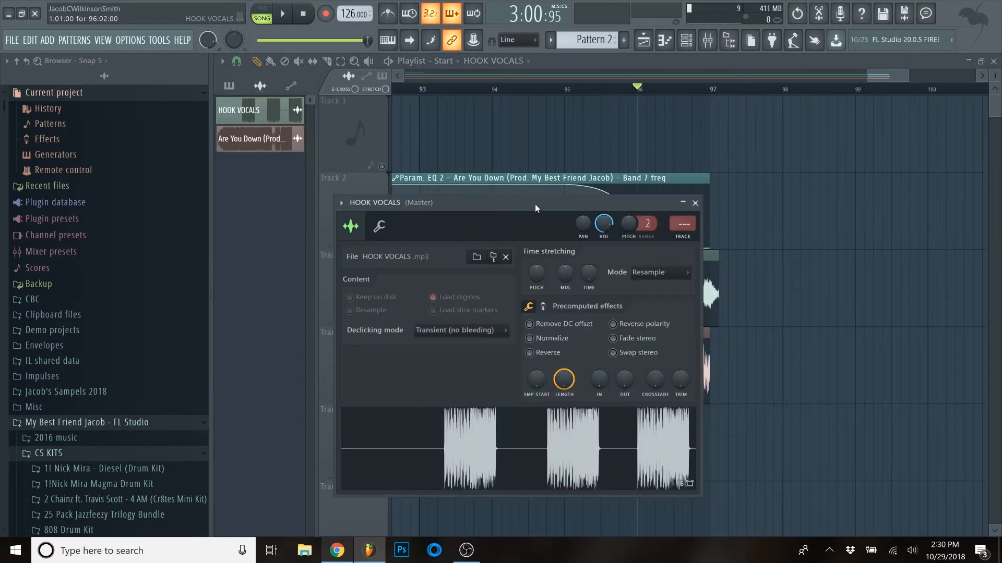
{"action": "left_click", "coordinate": [691, 238]}
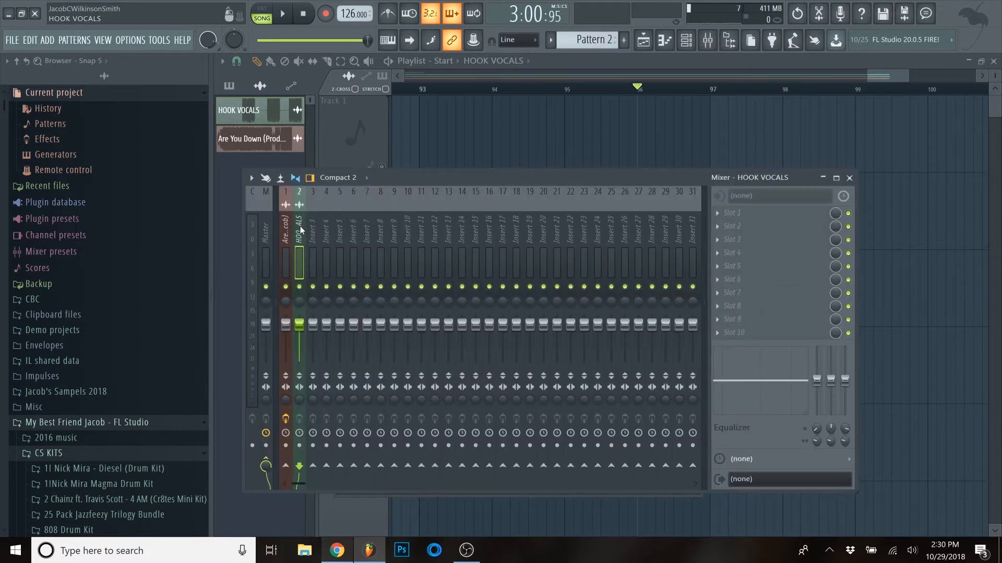
{"action": "left_click", "coordinate": [728, 214]}
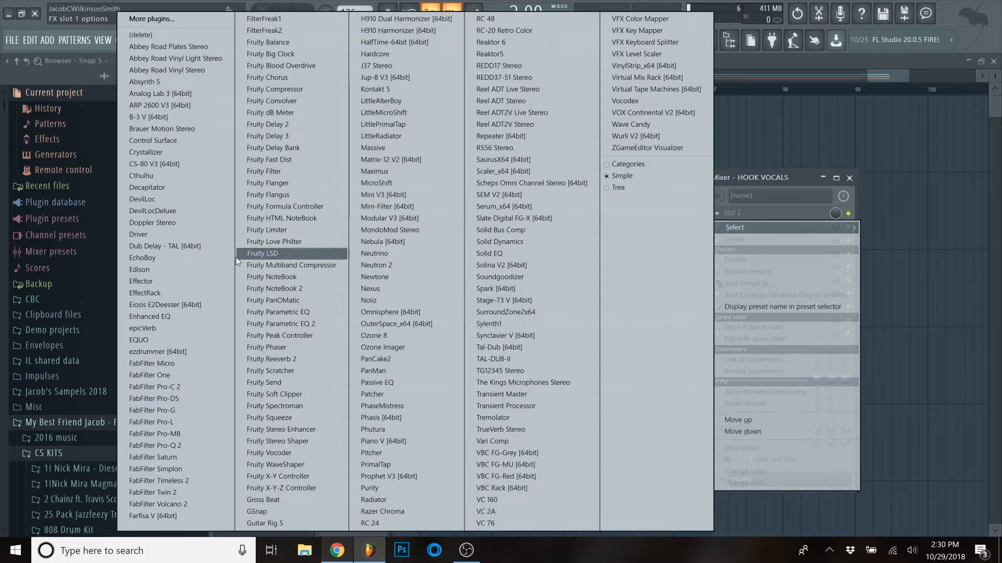
{"action": "left_click", "coordinate": [268, 134]}
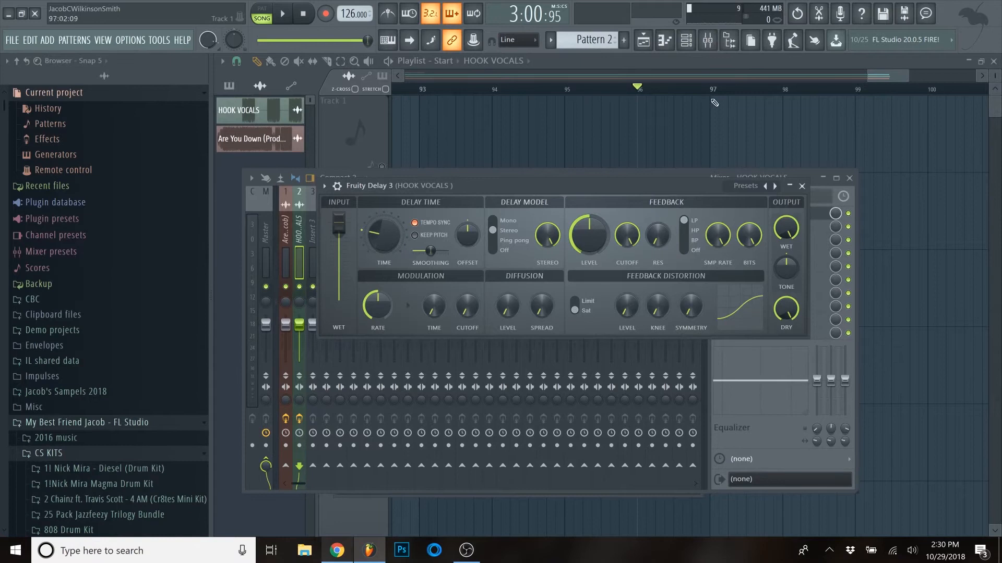
Try a project tempo of 141 BPM, playing from around bars 104 and 87, and restore it to 126 BPM.
{"action": "left_click_drag", "start_coordinate": [698, 93], "coordinate": [655, 93]}
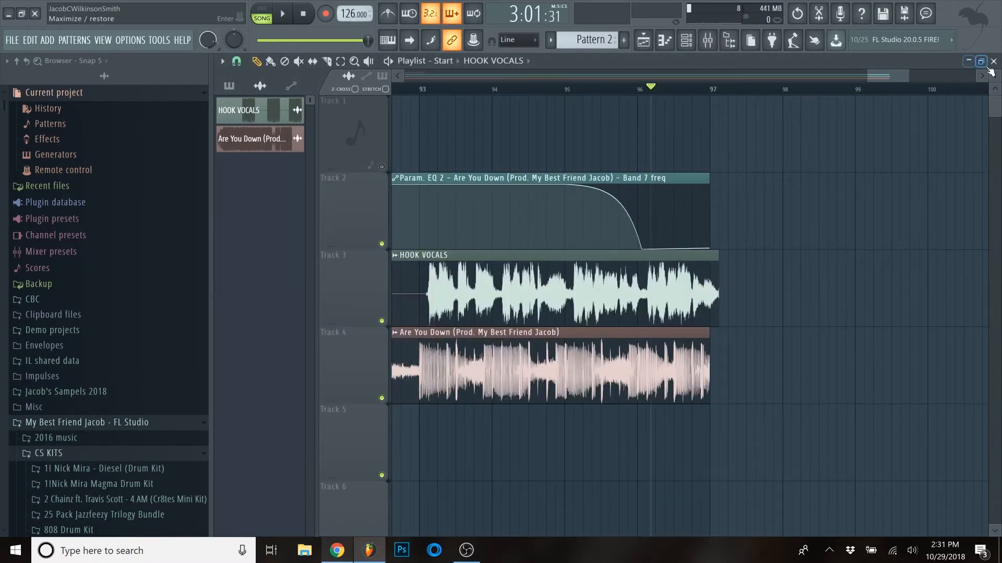
{"action": "mouse_move", "coordinate": [348, 14]}
{"action": "left_mouse_down"}
{"action": "mouse_move", "coordinate": [349, 54]}
{"action": "mouse_move", "coordinate": [348, 6]}
{"action": "left_mouse_up"}
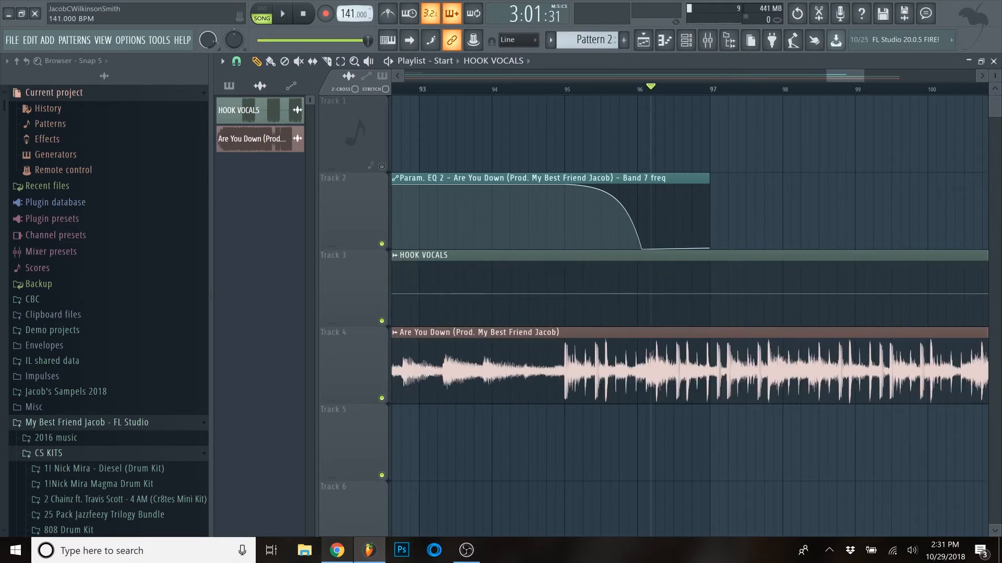
{"action": "scroll", "coordinate": [644, 341], "scroll_direction": "down", "scroll_amount": 1}
{"action": "scroll", "coordinate": [644, 341], "scroll_direction": "down", "scroll_amount": 4}
{"action": "left_click", "coordinate": [766, 90]}
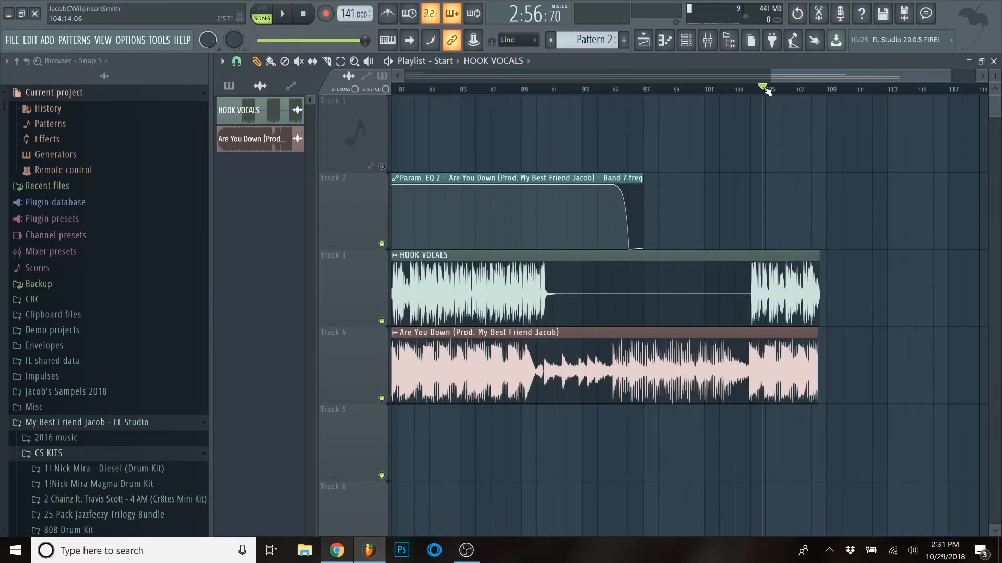
{"action": "left_click", "coordinate": [815, 90]}
{"action": "key", "text": "space"}
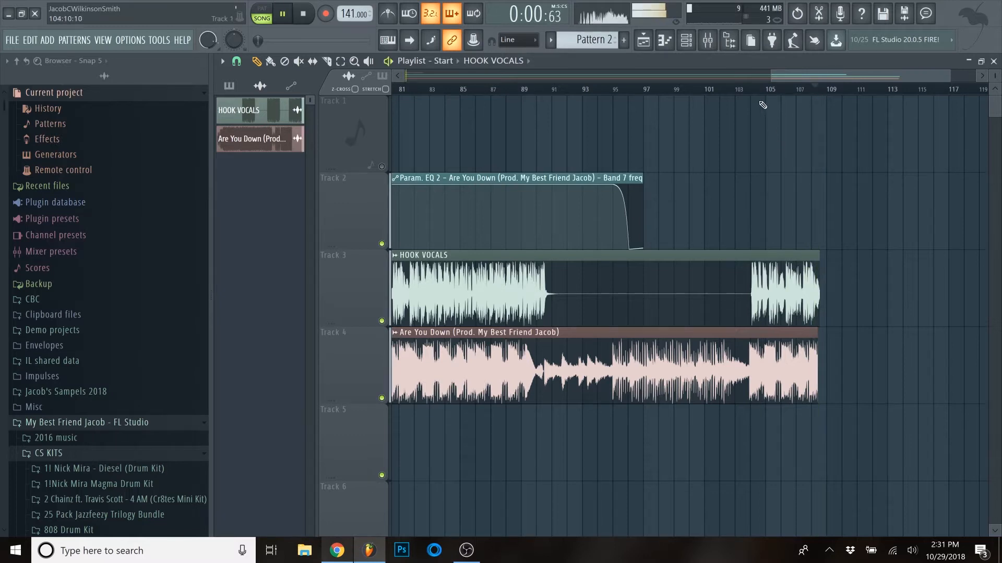
{"action": "left_click", "coordinate": [753, 92]}
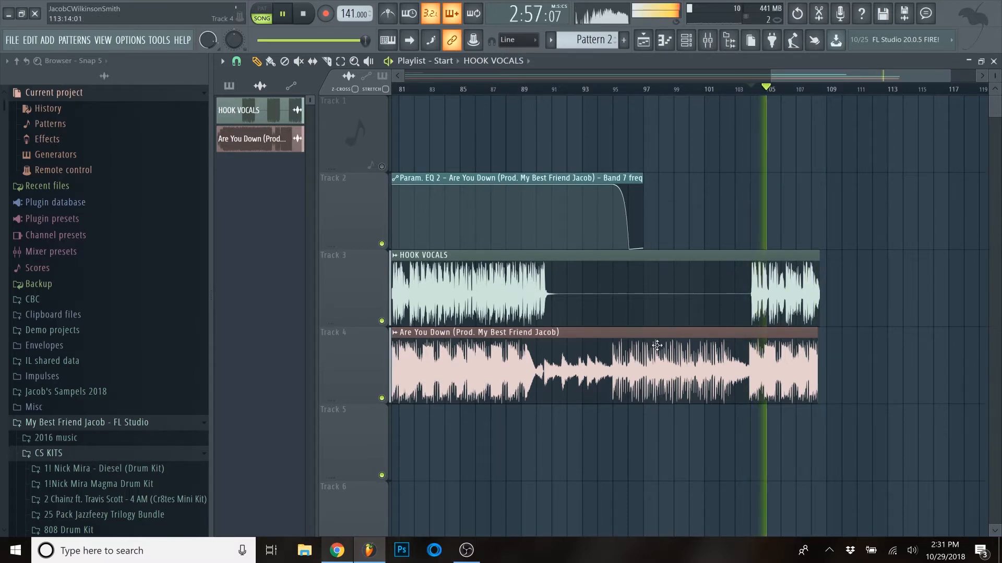
{"action": "left_click", "coordinate": [488, 91]}
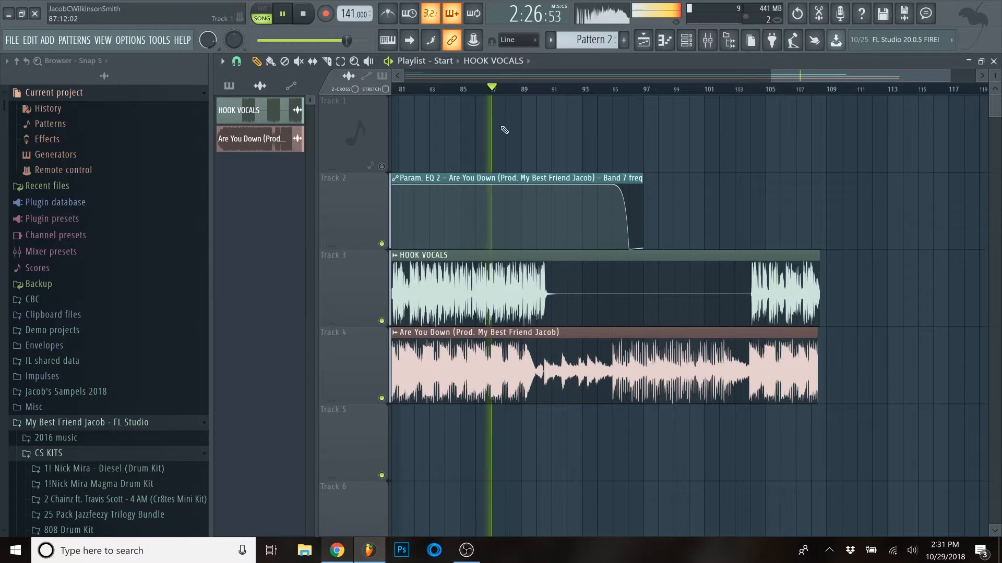
{"action": "key", "text": "space"}
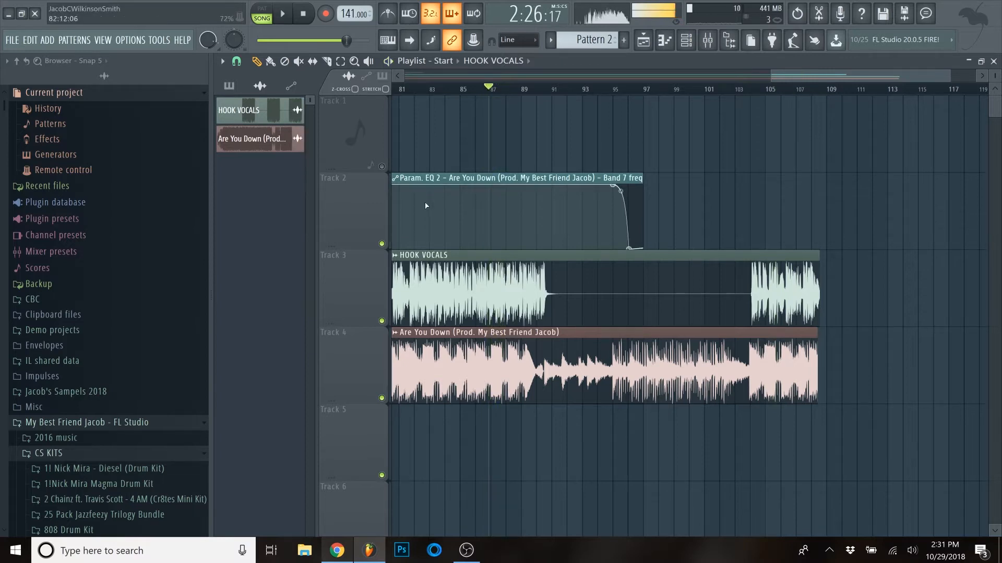
{"action": "left_click", "coordinate": [303, 14]}
{"action": "left_click_drag", "start_coordinate": [370, 18], "coordinate": [370, 55]}
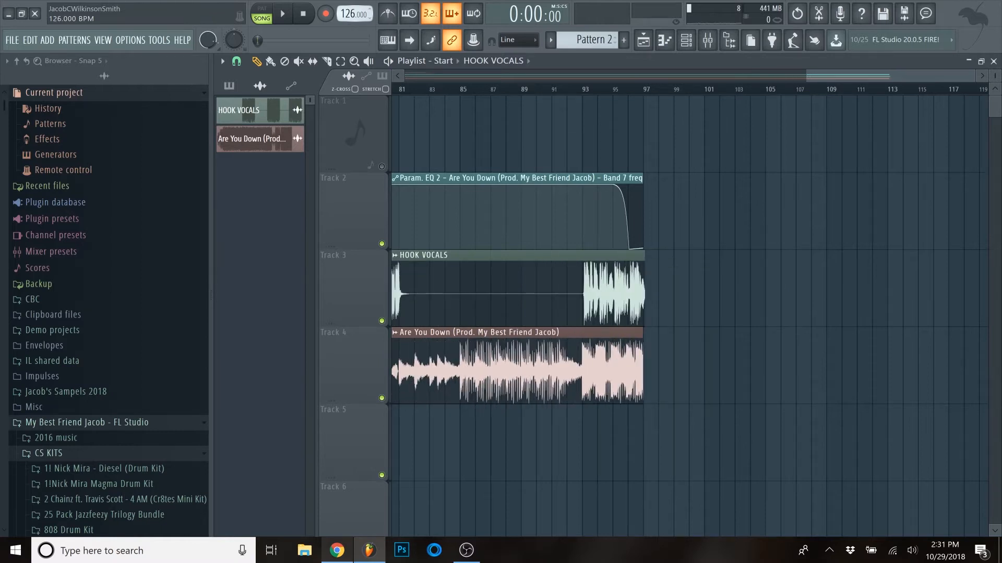
Place the song position just before bar 95 and play back the ending with the delay on the vocals.
{"action": "left_click", "coordinate": [609, 91]}
{"action": "scroll", "coordinate": [699, 152], "scroll_direction": "up", "scroll_amount": 5}
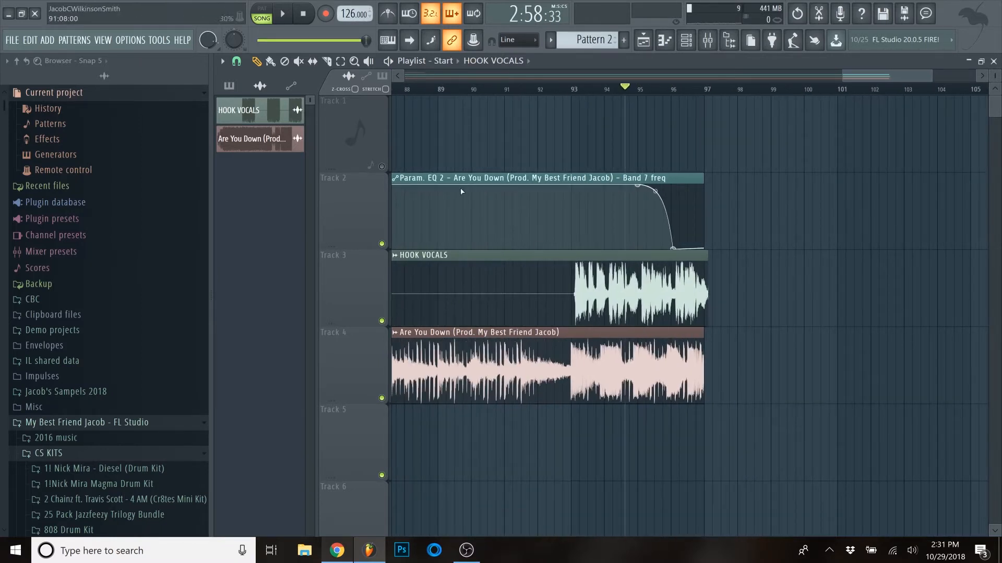
{"action": "scroll", "coordinate": [637, 96], "scroll_direction": "up", "scroll_amount": 2}
{"action": "left_click", "coordinate": [634, 92]}
{"action": "scroll", "coordinate": [624, 102], "scroll_direction": "up", "scroll_amount": 2}
{"action": "left_click", "coordinate": [634, 92]}
{"action": "key", "text": "space"}
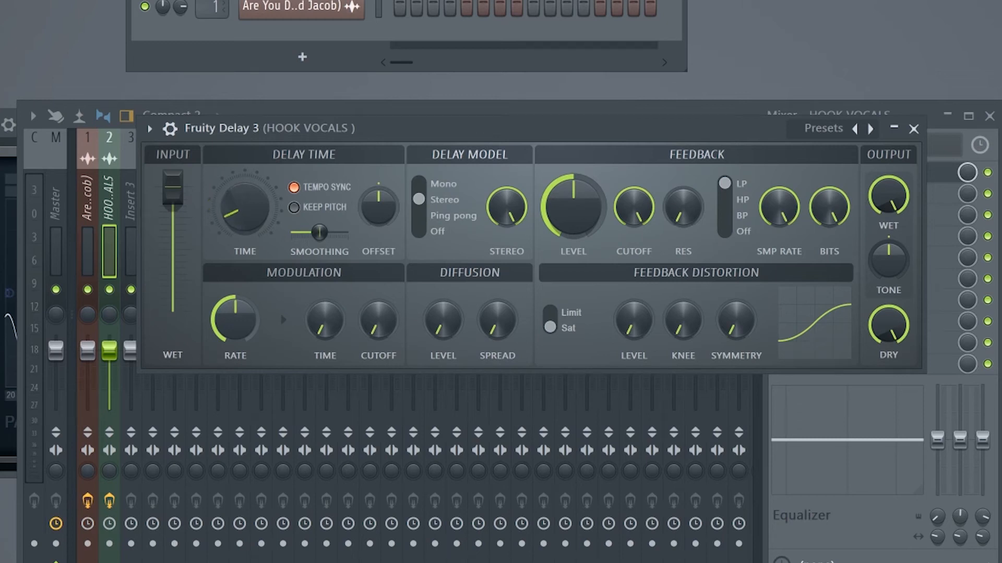
During playback, raise Fruity Delay 3's delay time and offset and lower its feedback cutoff to about halfway.
{"action": "key", "text": "space"}
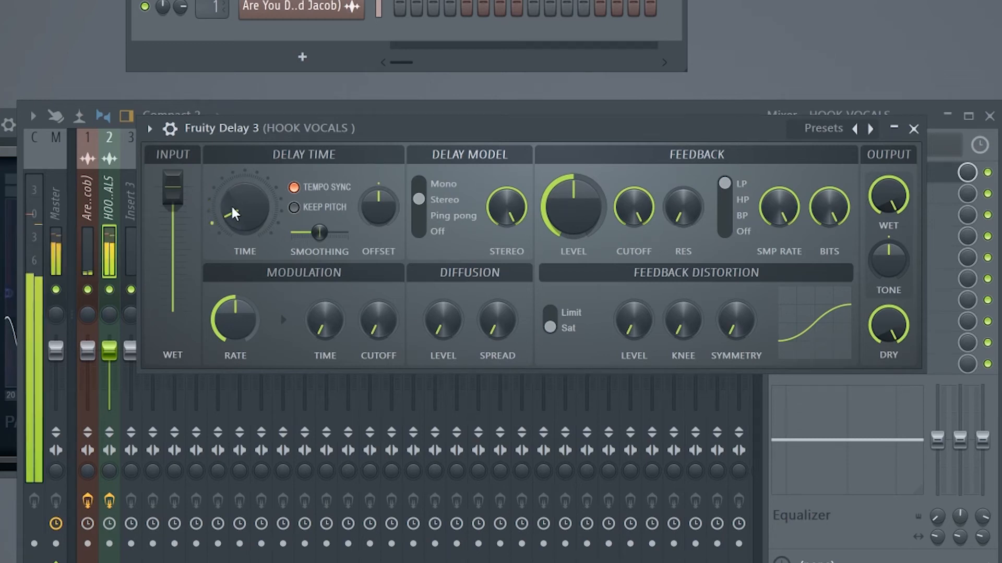
{"action": "left_click_drag", "start_coordinate": [234, 214], "coordinate": [233, 206]}
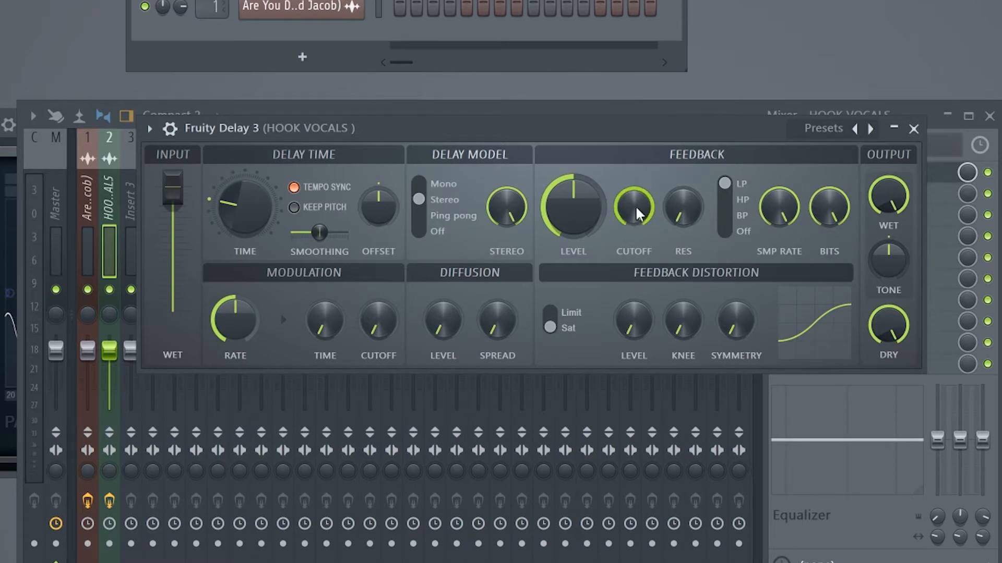
{"action": "left_click_drag", "start_coordinate": [634, 205], "coordinate": [634, 224]}
{"action": "key", "text": "space"}
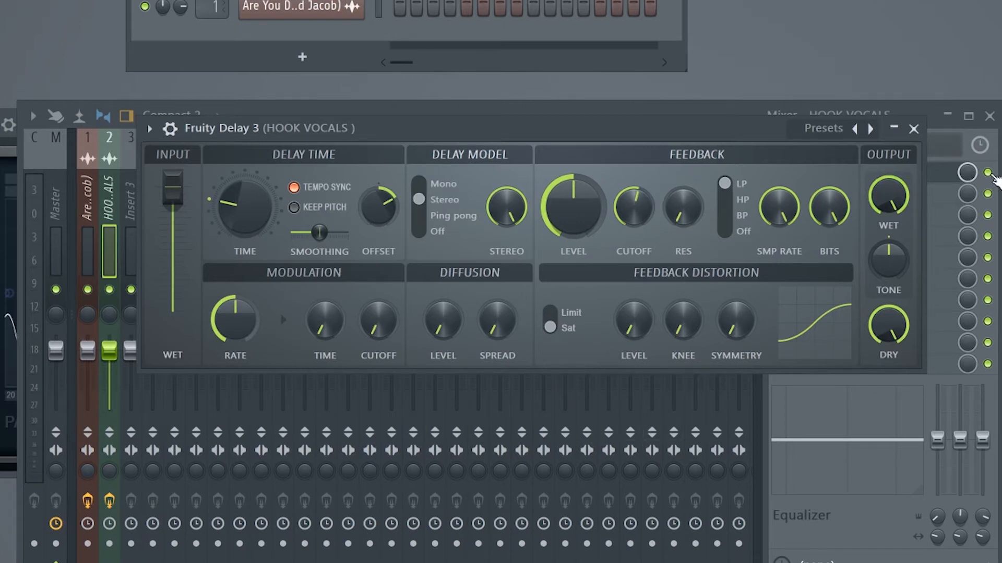
Create an automation clip for the output wet level of Fruity Delay 3 on HOOK VOCALS and show it in the playlist.
{"action": "left_click", "coordinate": [989, 173]}
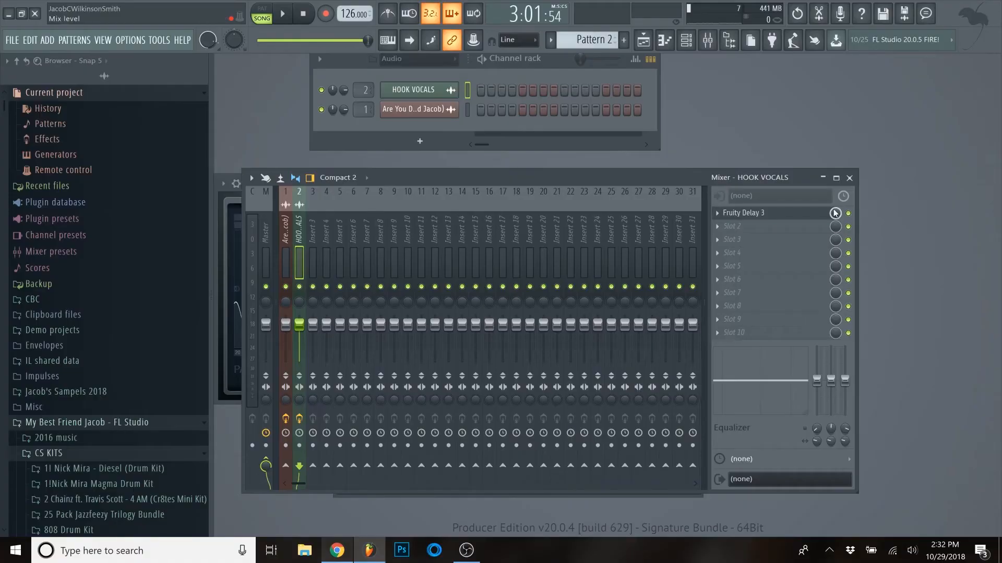
{"action": "left_click", "coordinate": [805, 213]}
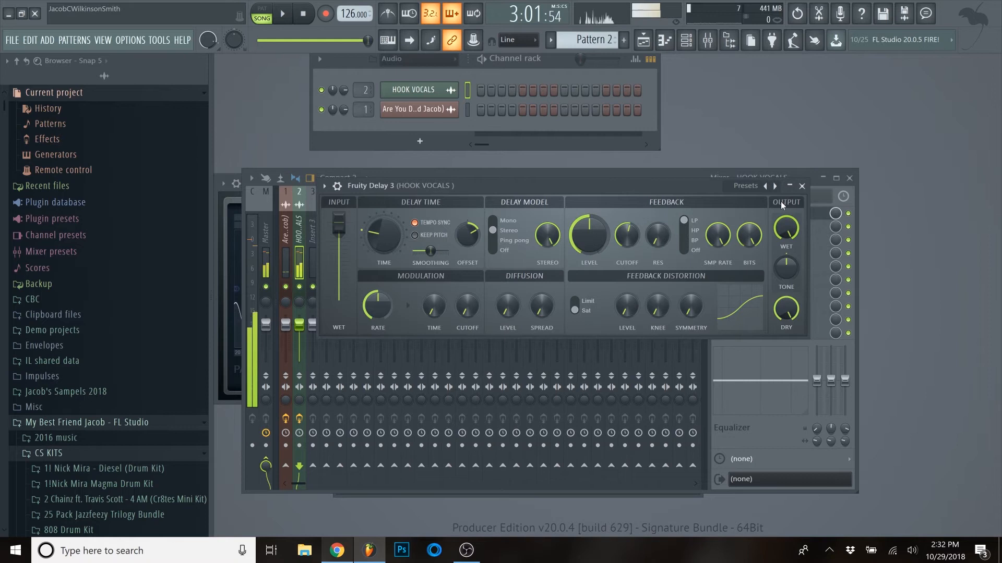
{"action": "right_click", "coordinate": [789, 230]}
{"action": "left_click", "coordinate": [809, 307]}
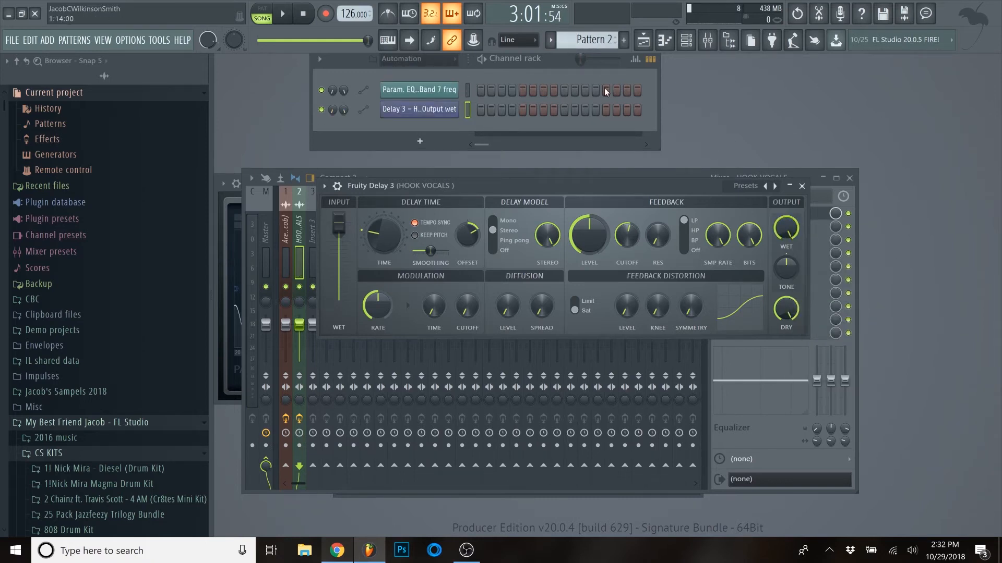
{"action": "left_click", "coordinate": [643, 40]}
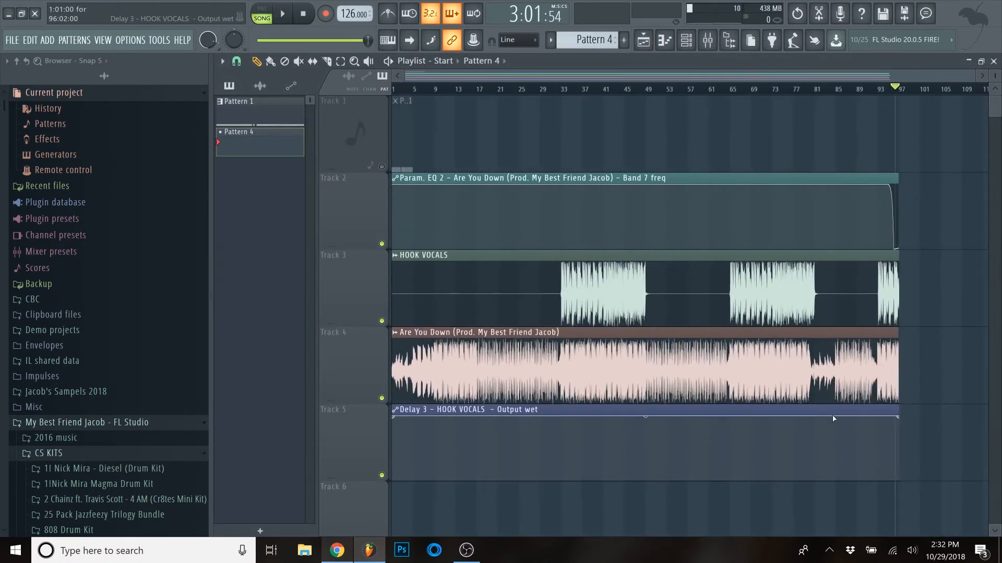
Add a zero-level point at bar 96 in the Output wet automation and bend the following rise to about 24% tension.
{"action": "scroll", "coordinate": [957, 472], "scroll_direction": "up", "scroll_amount": 10}
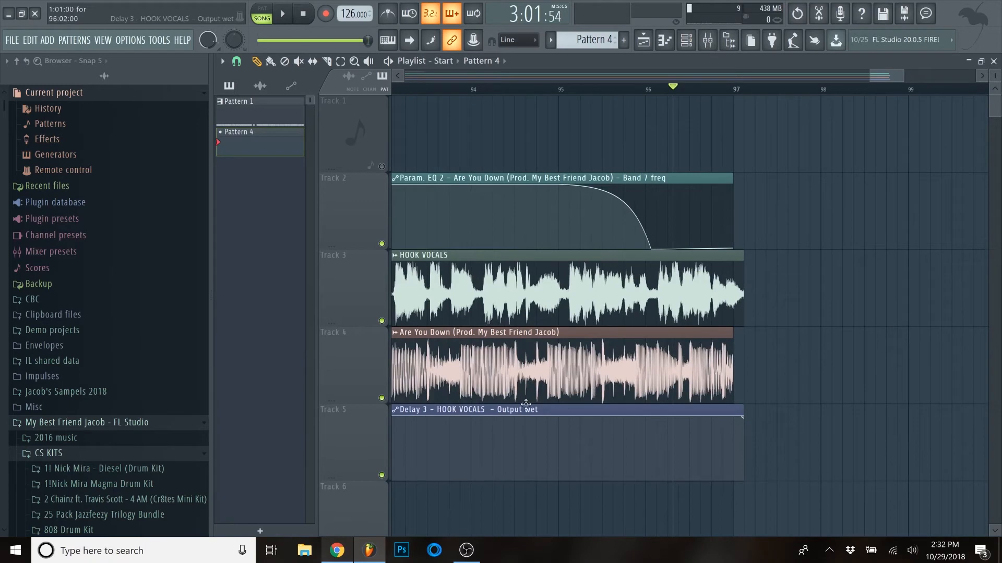
{"action": "scroll", "coordinate": [613, 431], "scroll_direction": "up", "scroll_amount": 3}
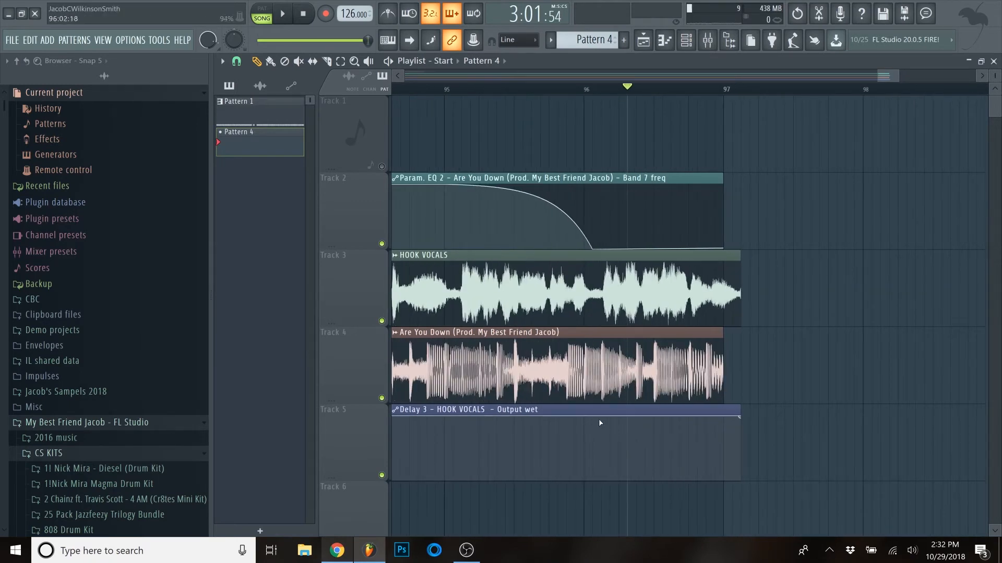
{"action": "left_click_drag", "start_coordinate": [577, 435], "coordinate": [589, 517]}
{"action": "left_click_drag", "start_coordinate": [663, 451], "coordinate": [662, 427]}
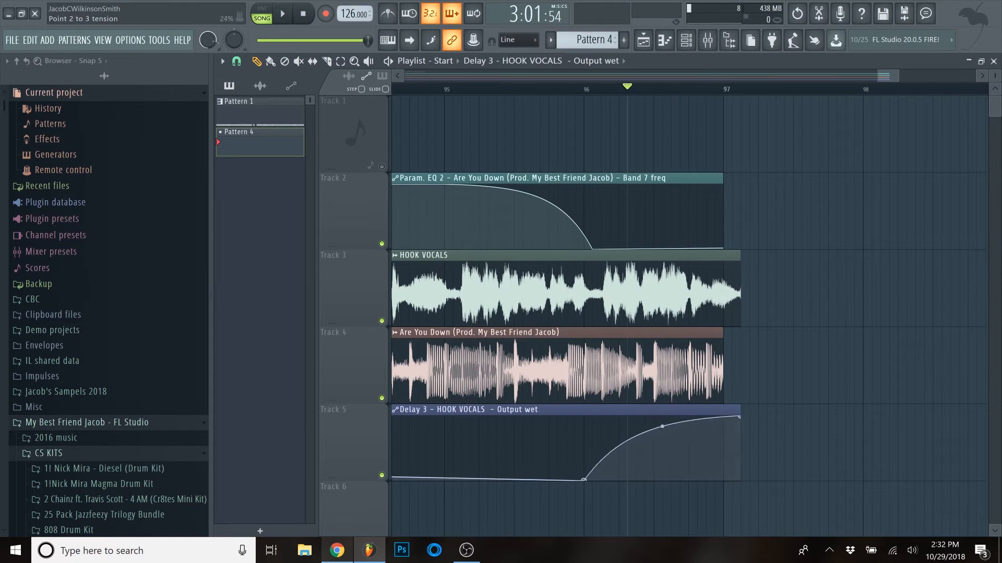
{"action": "scroll", "coordinate": [697, 203], "scroll_direction": "up", "scroll_amount": 2}
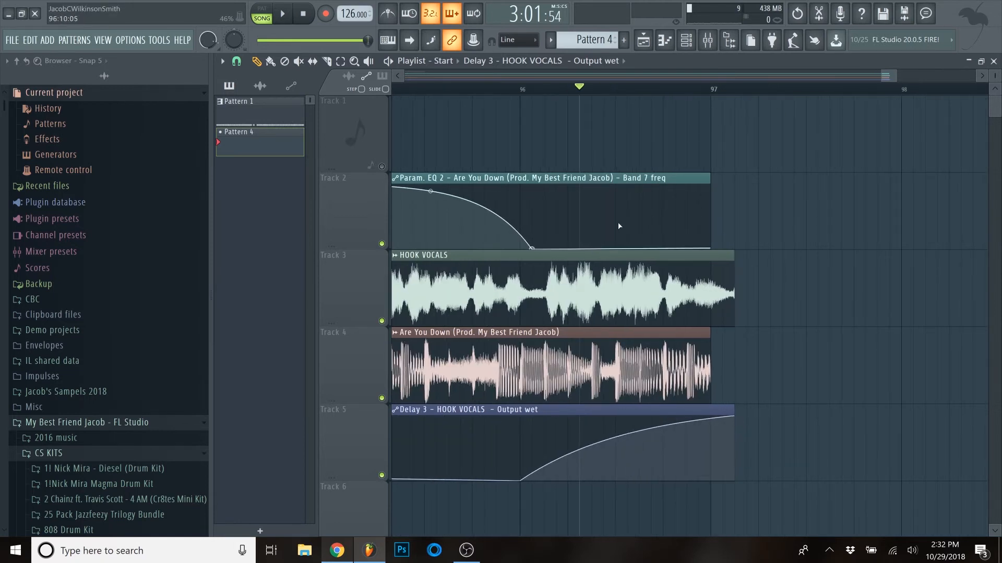
Hold the Output wet automation at zero before bar 96, extend its clip past bar 99, and preview the ending.
{"action": "scroll", "coordinate": [617, 221], "scroll_direction": "down", "scroll_amount": 2}
{"action": "left_click", "coordinate": [408, 86]}
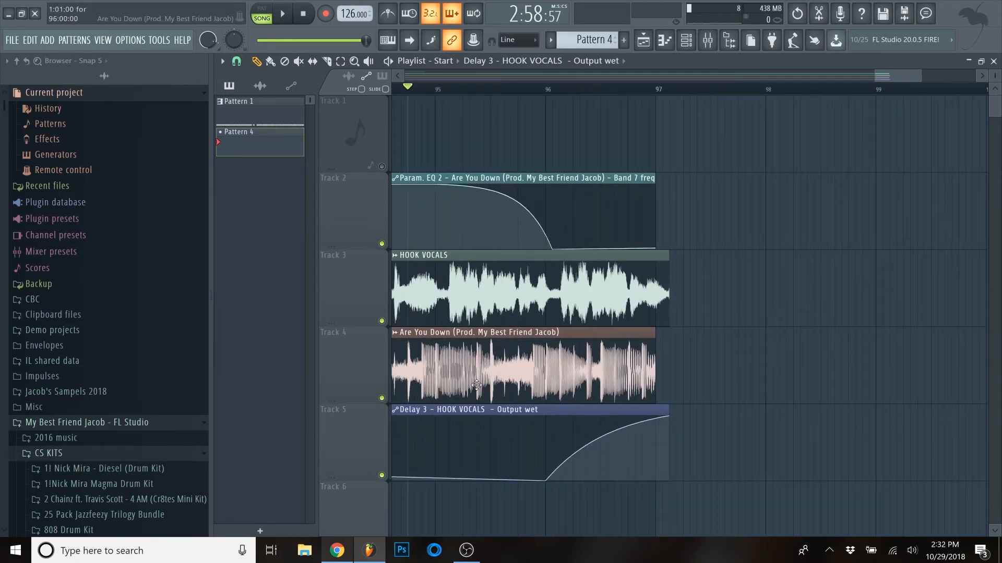
{"action": "scroll", "coordinate": [476, 385], "scroll_direction": "down", "scroll_amount": 5}
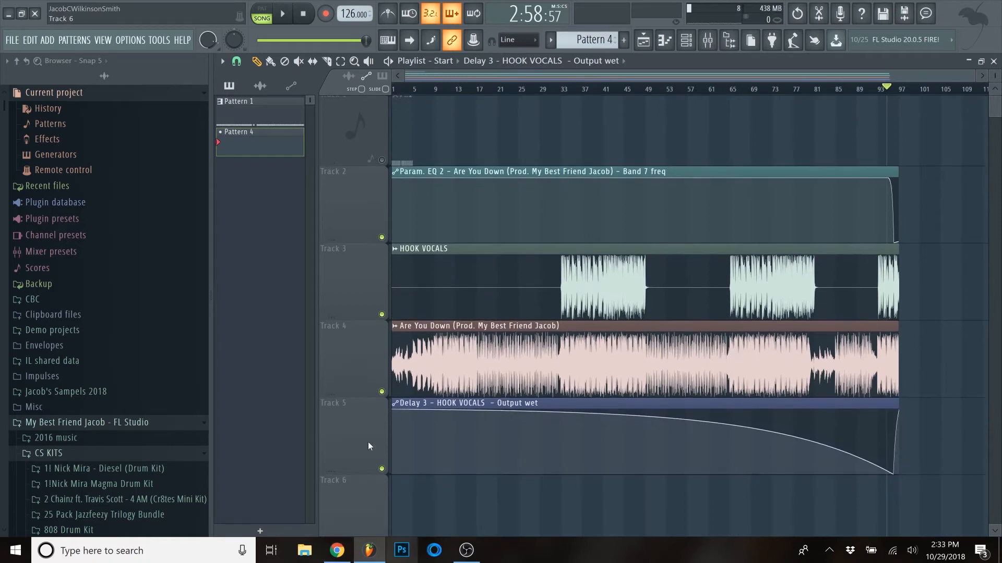
{"action": "scroll", "coordinate": [838, 385], "scroll_direction": "up", "scroll_amount": 5}
{"action": "key", "text": "space"}
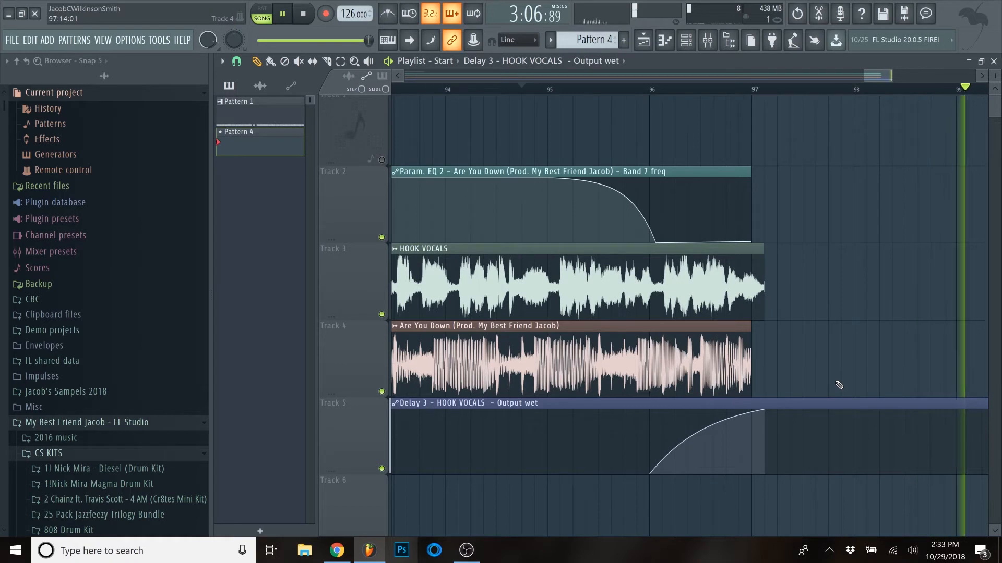
{"action": "key", "text": "space"}
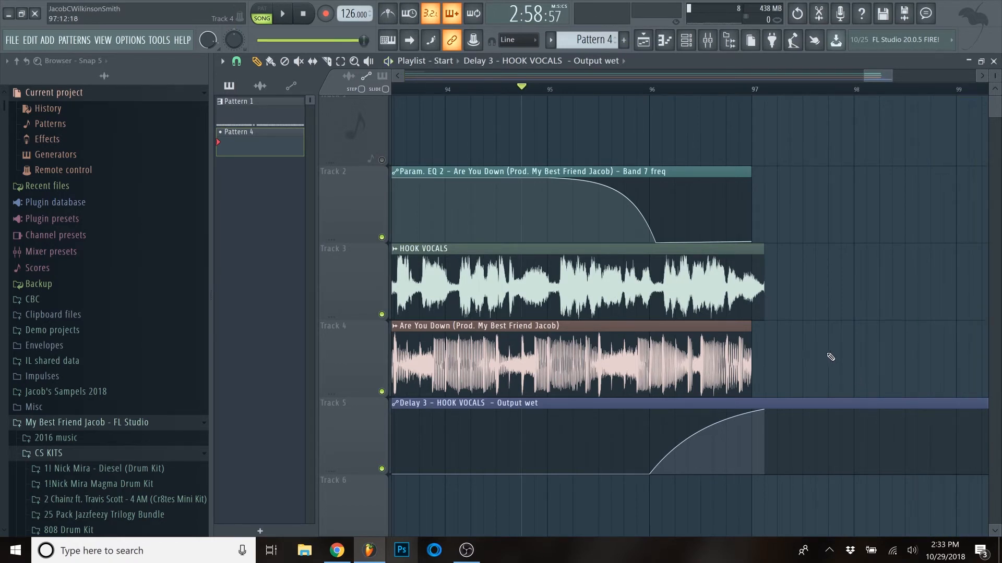
{"action": "scroll", "coordinate": [833, 358], "scroll_direction": "down", "scroll_amount": 6}
{"action": "mouse_move", "coordinate": [808, 282]}
{"action": "left_mouse_down"}
{"action": "mouse_move", "coordinate": [980, 283]}
{"action": "mouse_move", "coordinate": [796, 285]}
{"action": "left_mouse_up"}
{"action": "key", "text": "ctrl+z"}
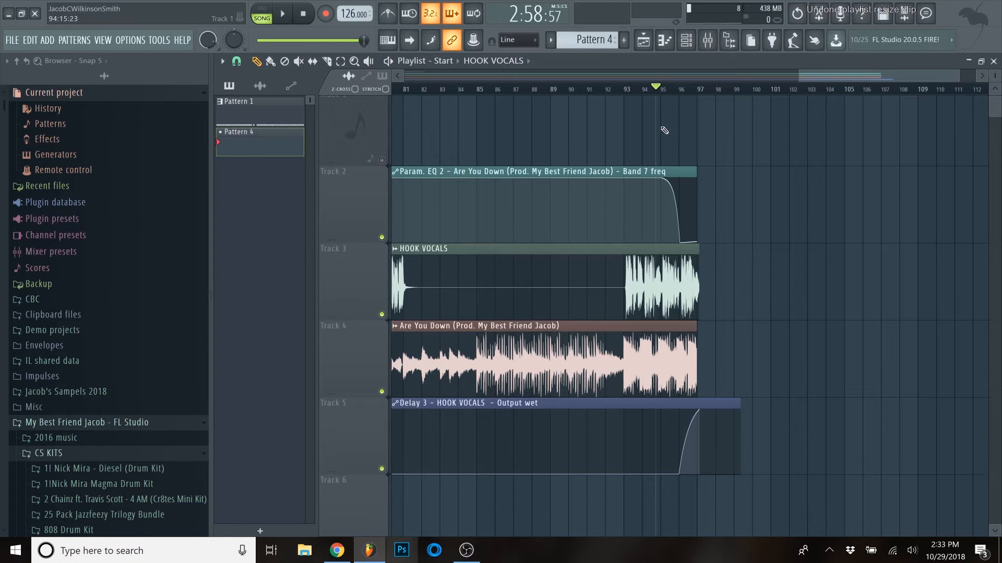
Extend the Output wet automation clip to past bar 102 and hold the level at maximum until about bar 99.
{"action": "scroll", "coordinate": [757, 393], "scroll_direction": "up", "scroll_amount": 3}
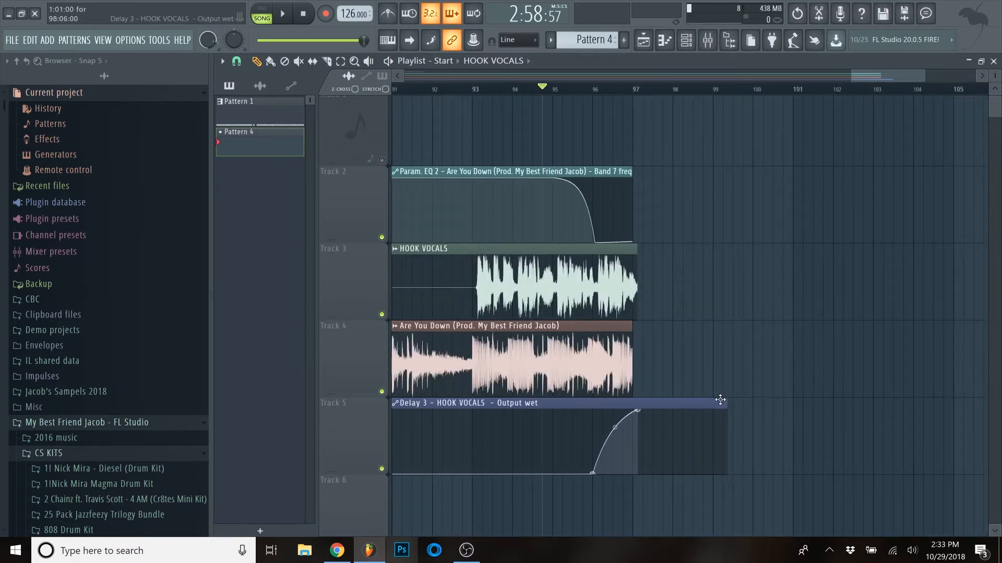
{"action": "left_click_drag", "start_coordinate": [727, 404], "coordinate": [860, 404]}
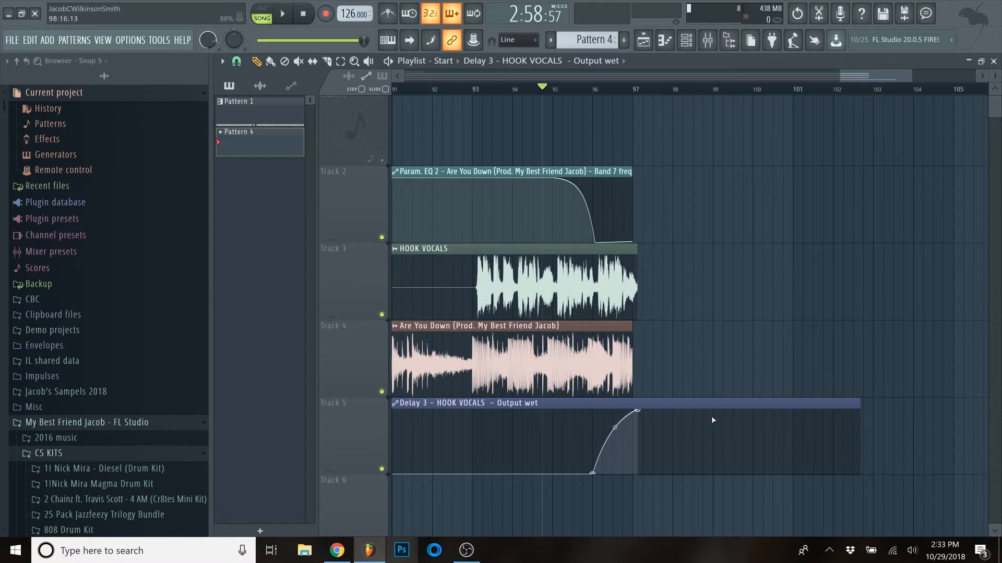
{"action": "right_click", "coordinate": [712, 415]}
{"action": "left_click_drag", "start_coordinate": [713, 414], "coordinate": [715, 403]}
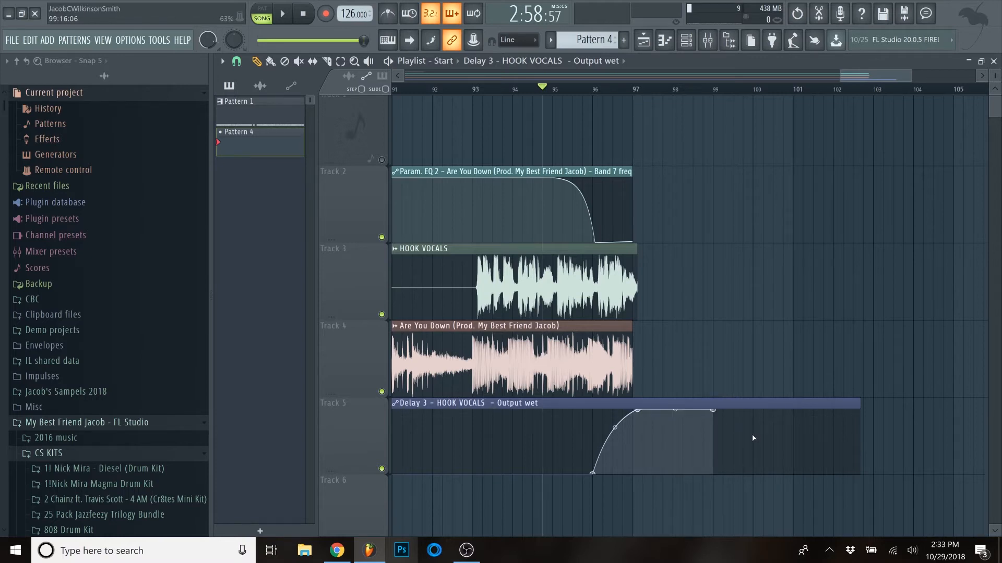
Add a curved fall to zero between about bars 99 and 101 in the Output wet automation, and play back the ending.
{"action": "right_click", "coordinate": [762, 445]}
{"action": "left_click_drag", "start_coordinate": [763, 446], "coordinate": [748, 418]}
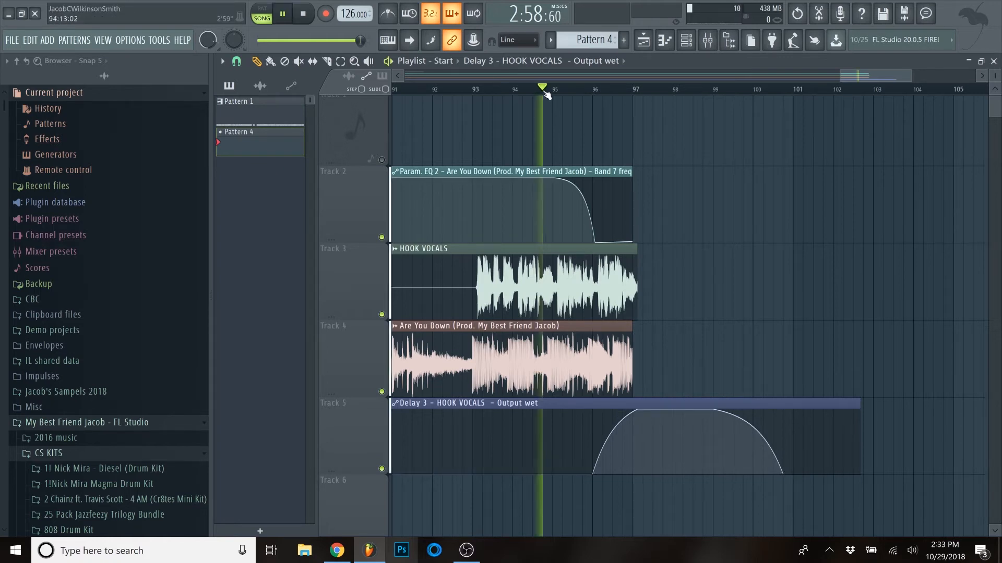
{"action": "key", "text": "space"}
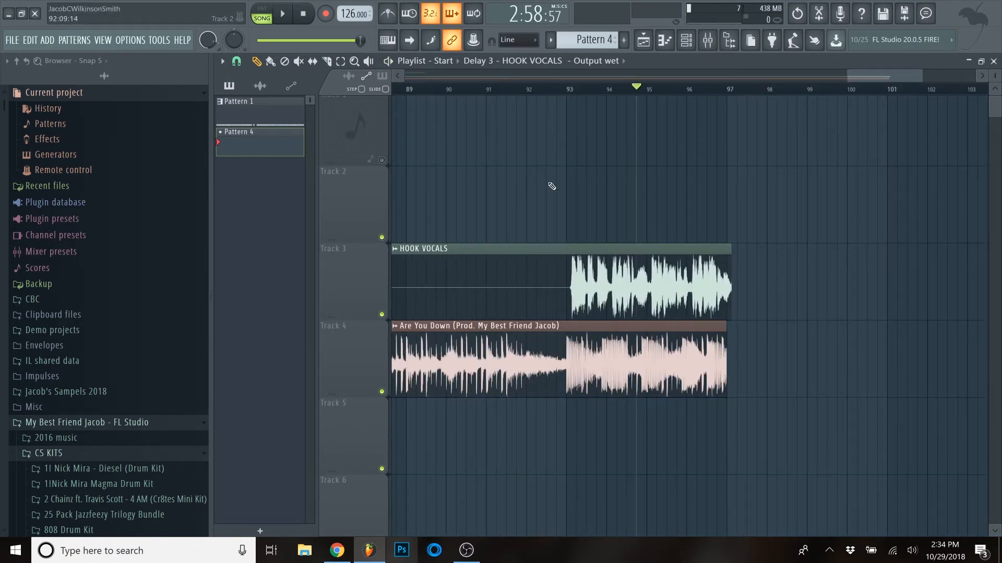
Set the playback position to about bar 93 and route the Are You Down beat to mixer track 5.
{"action": "scroll", "coordinate": [551, 186], "scroll_direction": "up", "scroll_amount": 2}
{"action": "left_click", "coordinate": [789, 89]}
{"action": "left_click_drag", "start_coordinate": [789, 88], "coordinate": [574, 104]}
{"action": "scroll", "coordinate": [574, 104], "scroll_direction": "down", "scroll_amount": 2}
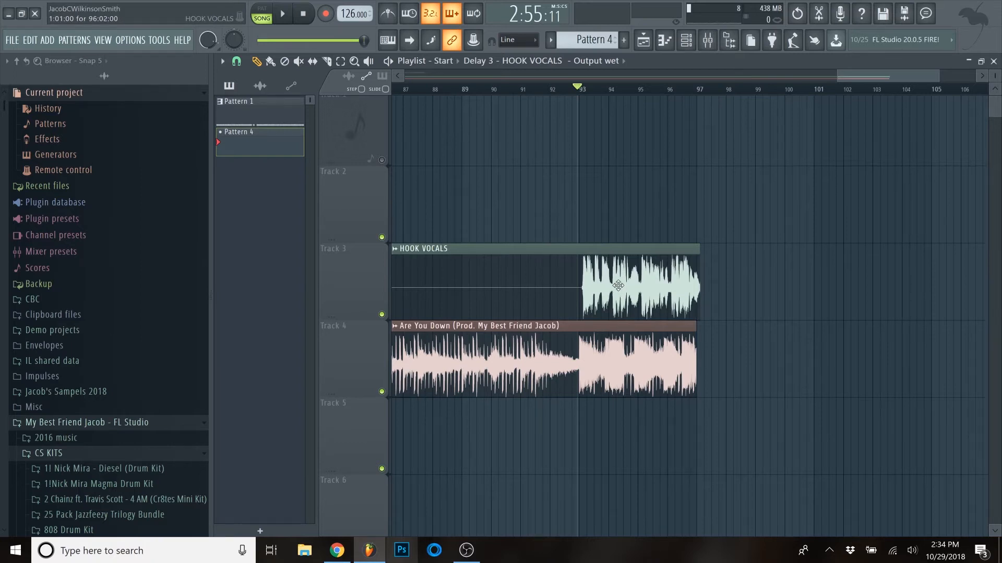
{"action": "double_click", "coordinate": [633, 362]}
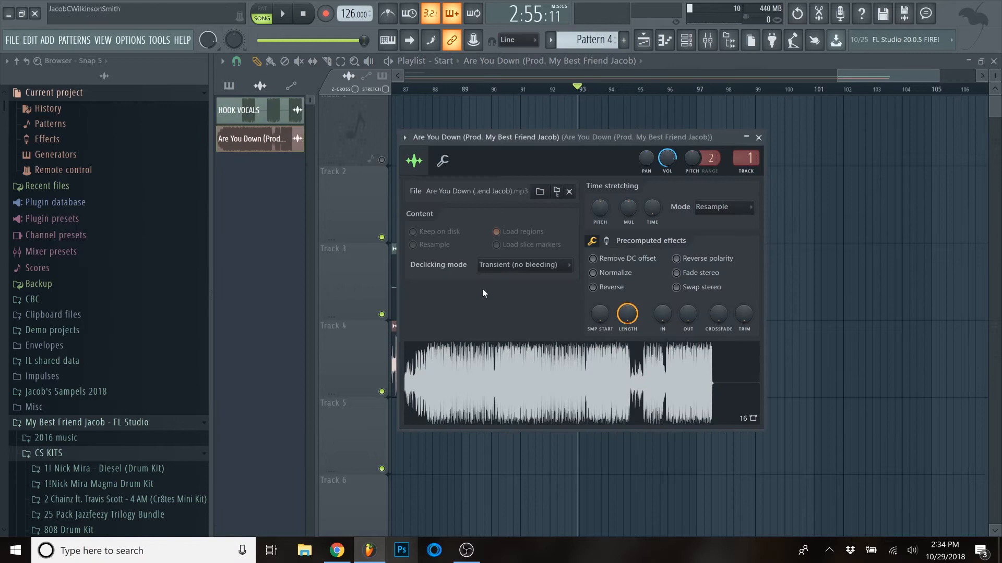
{"action": "left_click", "coordinate": [748, 174]}
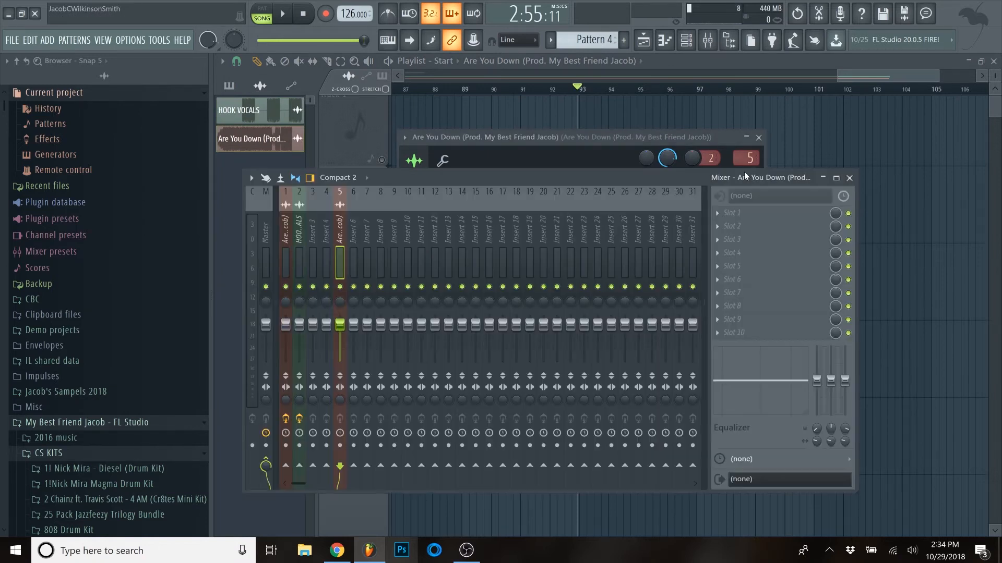
Load Fruity Delay 3 in the first slot of the beat's mixer track and create an automation clip for its output wet level.
{"action": "left_click", "coordinate": [721, 218]}
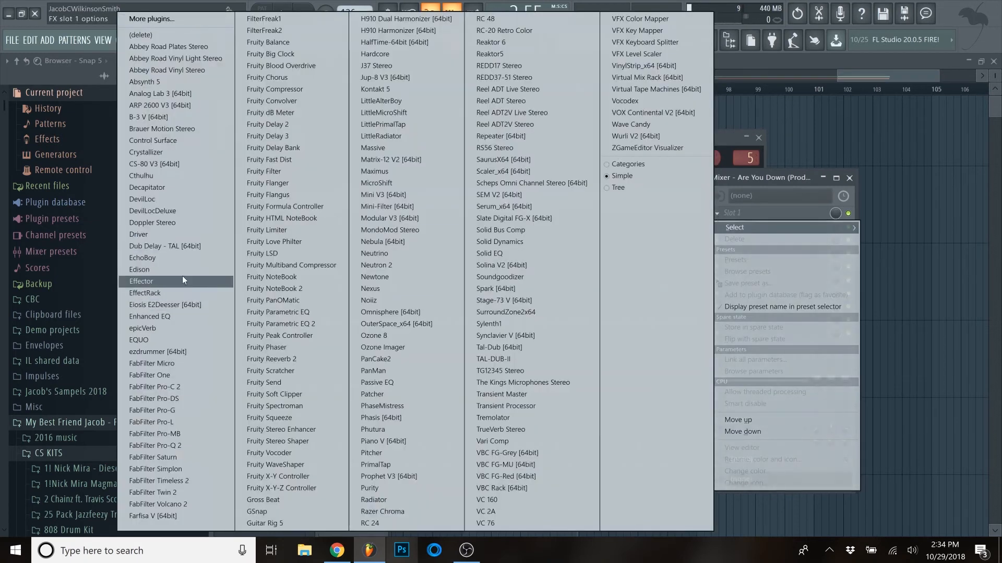
{"action": "left_click", "coordinate": [296, 136]}
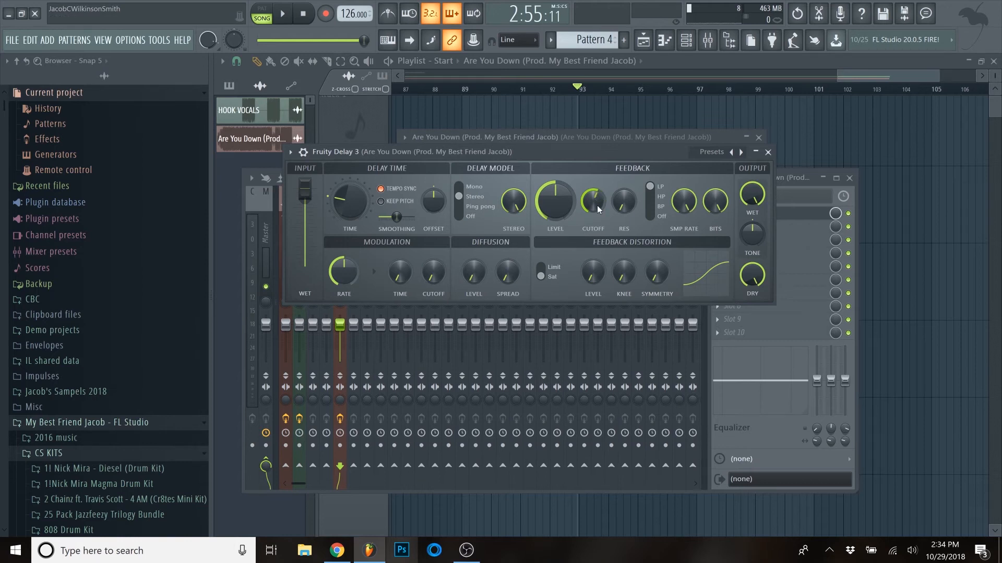
{"action": "right_click", "coordinate": [752, 194]}
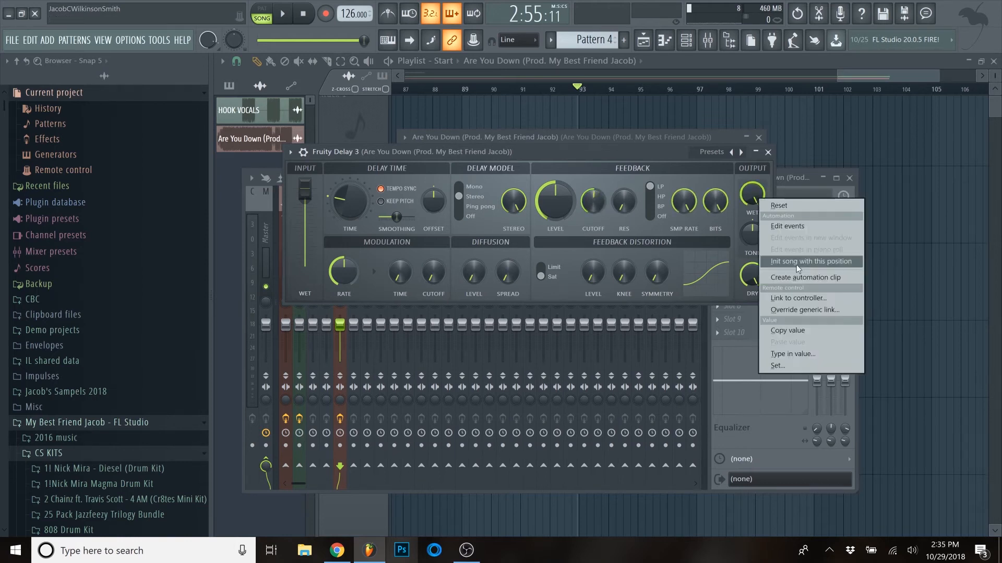
{"action": "left_click", "coordinate": [803, 277]}
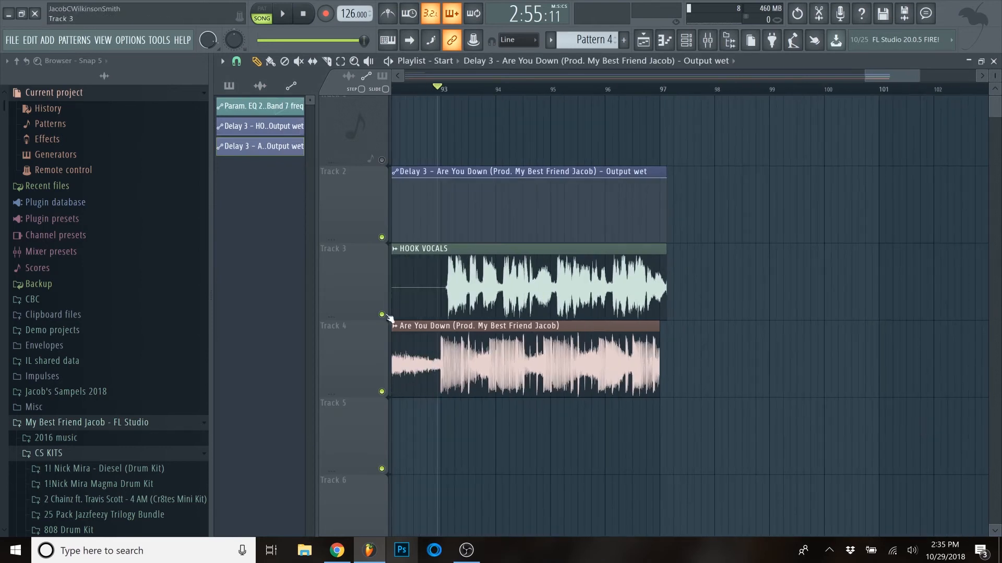
Mute the hook vocals track, then add a zero-level point just past bar 96 in the beat's Output wet automation and lower its end to zero.
{"action": "left_click", "coordinate": [382, 315]}
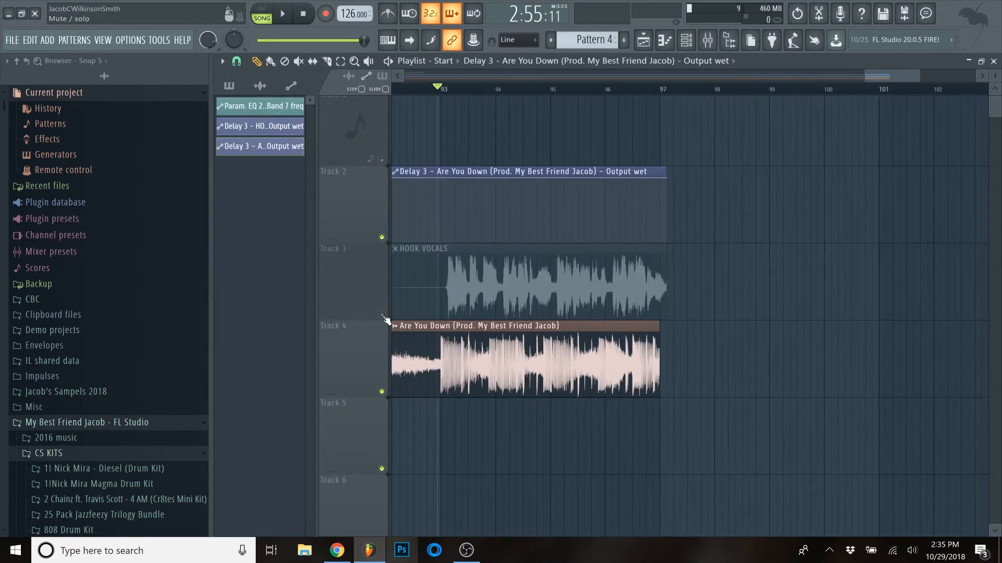
{"action": "scroll", "coordinate": [611, 208], "scroll_direction": "up", "scroll_amount": 2, "text": "ctrl"}
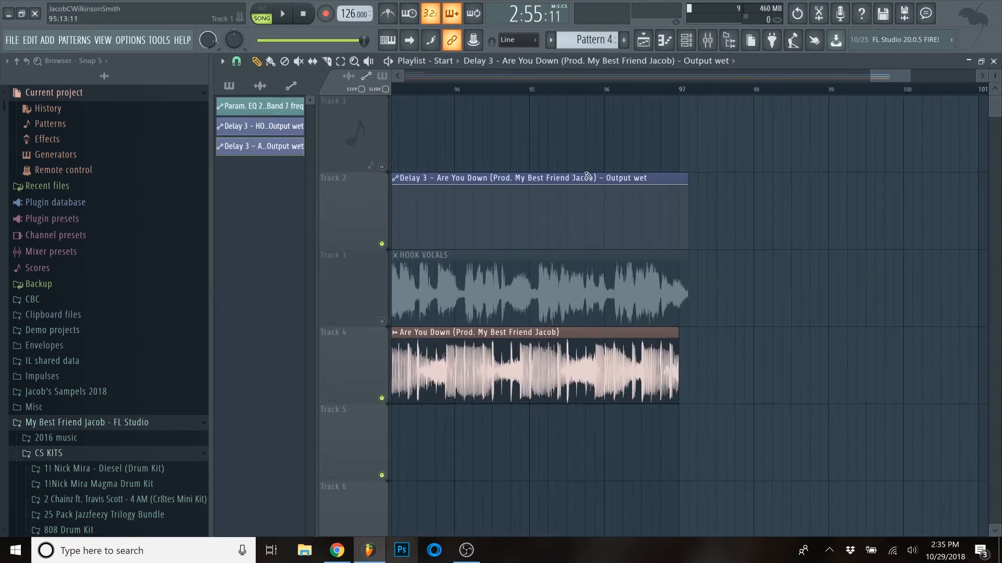
{"action": "right_click", "coordinate": [604, 197]}
{"action": "left_click_drag", "start_coordinate": [604, 197], "coordinate": [606, 289]}
{"action": "scroll", "coordinate": [574, 250], "scroll_direction": "down", "scroll_amount": 10, "text": "ctrl"}
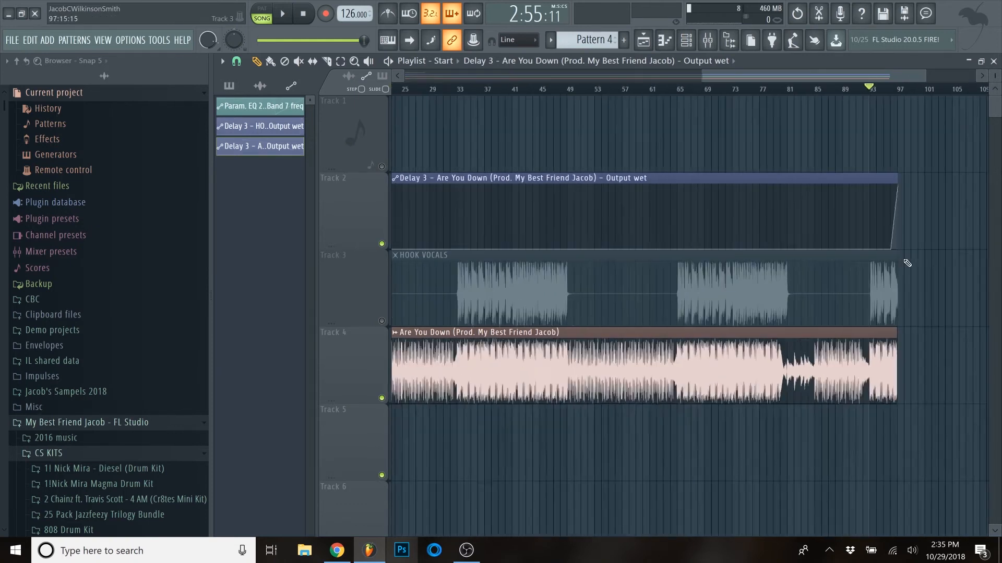
{"action": "scroll", "coordinate": [835, 240], "scroll_direction": "up", "scroll_amount": 10, "text": "ctrl"}
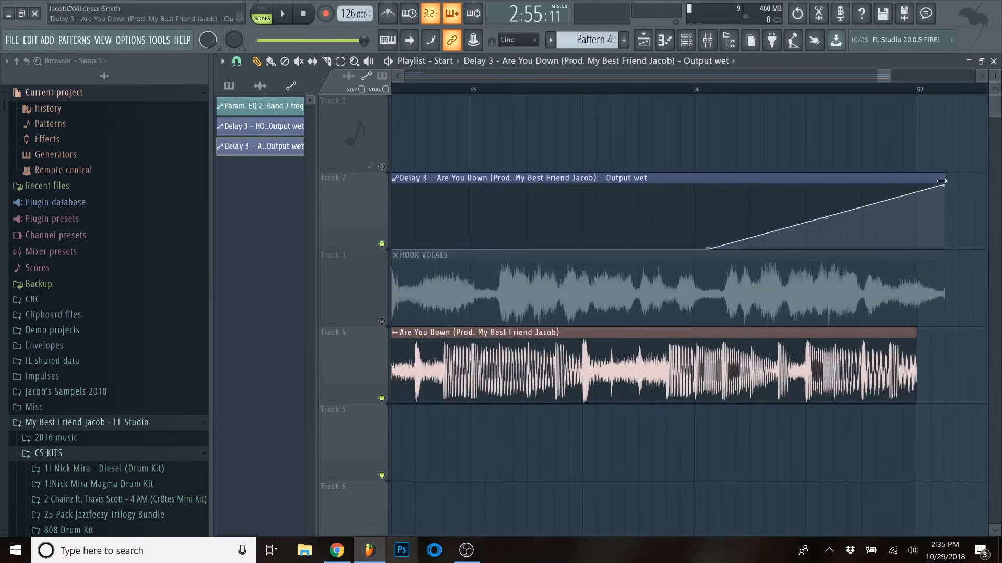
{"action": "left_click_drag", "start_coordinate": [944, 187], "coordinate": [930, 277]}
Play back the beat alone from about bars 94 and 95 to judge where its delay should start.
{"action": "scroll", "coordinate": [883, 259], "scroll_direction": "down", "scroll_amount": 4, "text": "ctrl"}
{"action": "left_click", "coordinate": [751, 91]}
{"action": "key", "text": "space"}
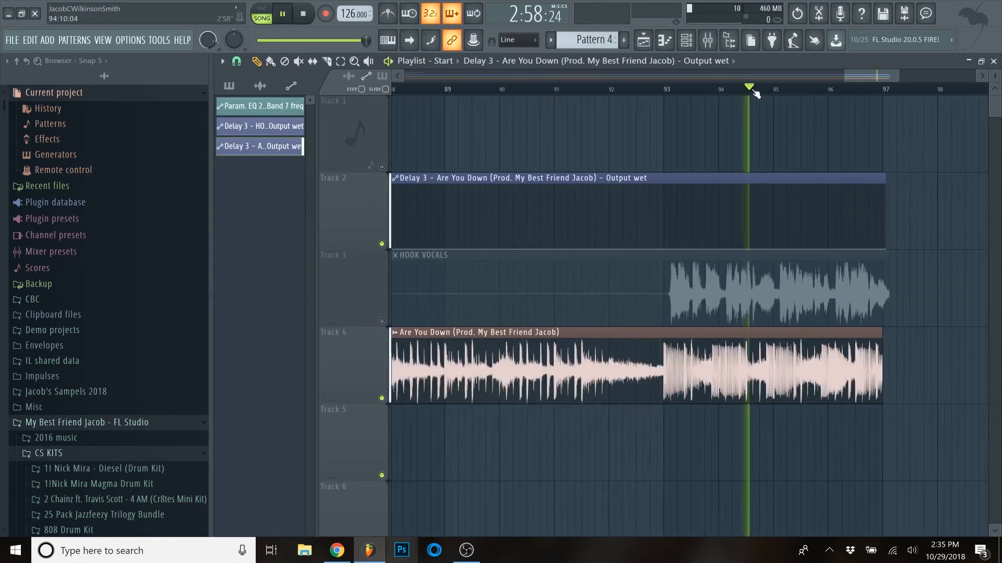
{"action": "scroll", "coordinate": [876, 172], "scroll_direction": "up", "scroll_amount": 2, "text": "ctrl"}
{"action": "scroll", "coordinate": [816, 231], "scroll_direction": "up", "scroll_amount": 4, "text": "ctrl"}
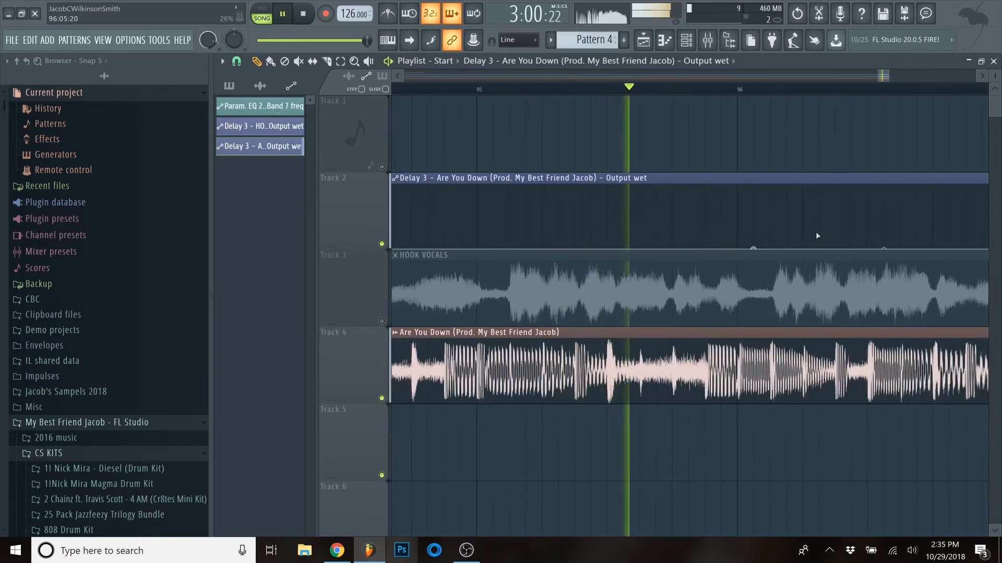
{"action": "key", "text": "space"}
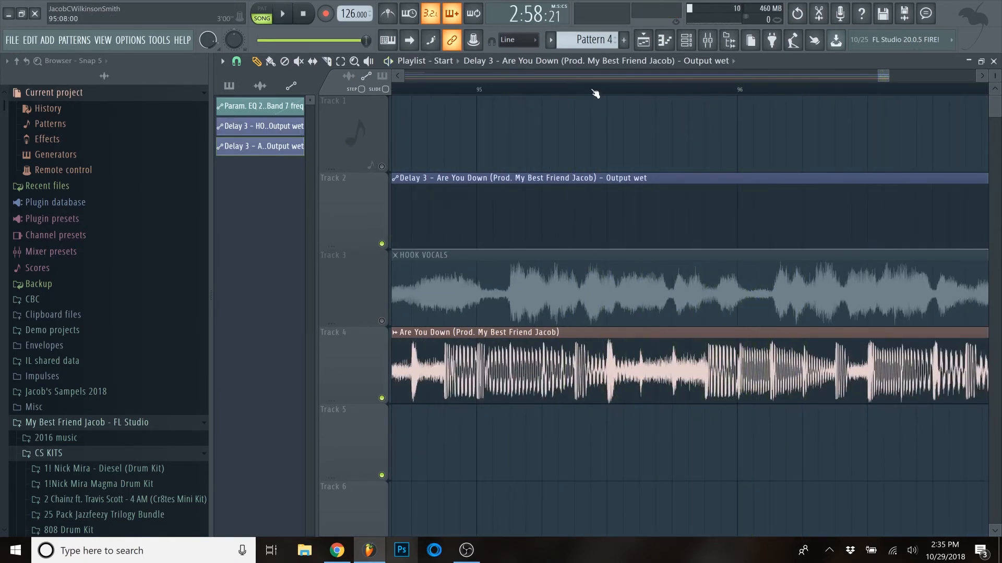
{"action": "key", "text": "space"}
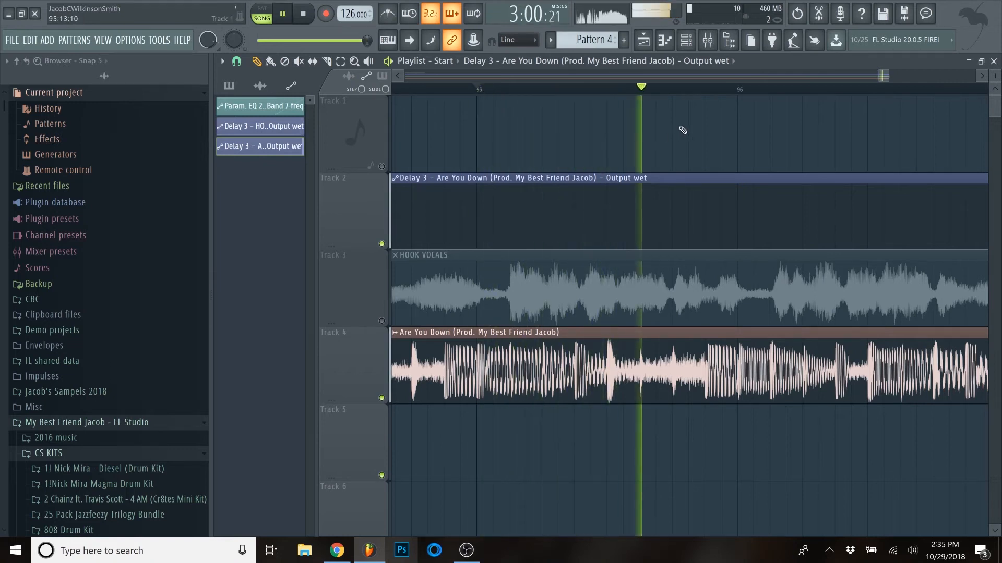
{"action": "key", "text": "space"}
Curve the beat's Output wet automation from zero just before bar 96 up to maximum at bar 96, and hold it until about bar 97.
{"action": "scroll", "coordinate": [741, 221], "scroll_direction": "down", "scroll_amount": 3, "text": "ctrl"}
{"action": "scroll", "coordinate": [749, 232], "scroll_direction": "up", "scroll_amount": 4, "text": "ctrl"}
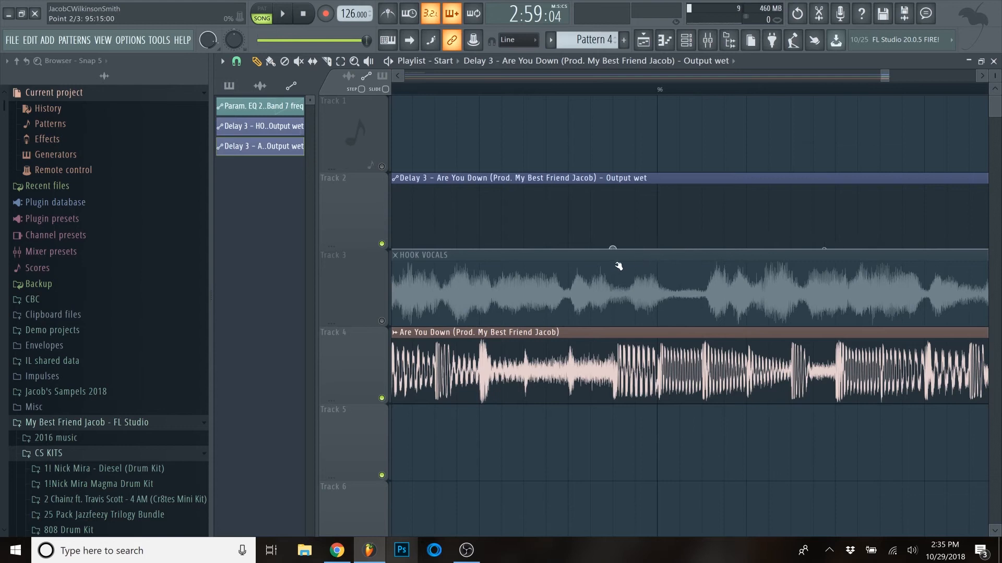
{"action": "left_click_drag", "start_coordinate": [671, 252], "coordinate": [657, 180]}
{"action": "scroll", "coordinate": [751, 245], "scroll_direction": "down", "scroll_amount": 3, "text": "ctrl"}
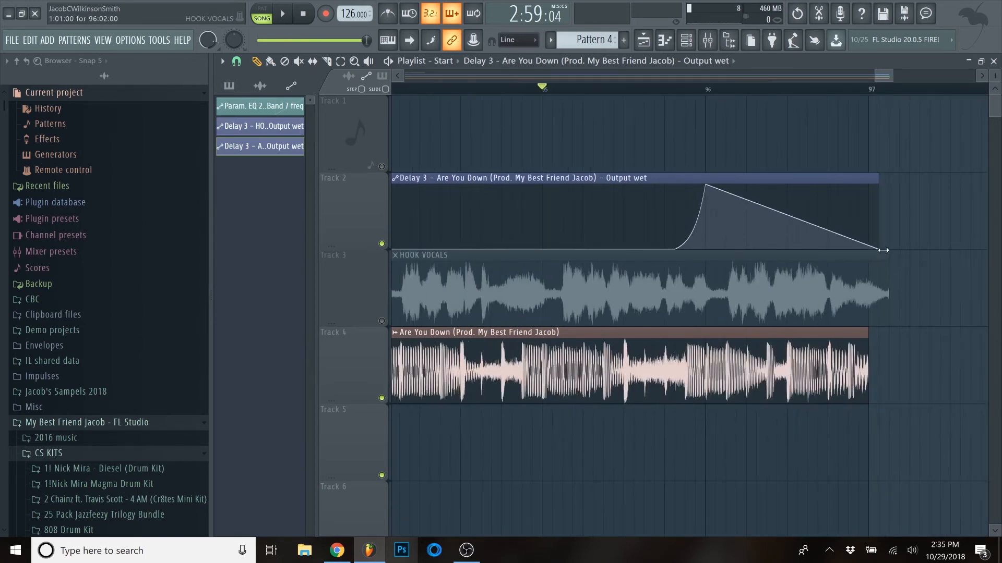
{"action": "left_click", "coordinate": [881, 247]}
{"action": "right_click", "coordinate": [886, 214]}
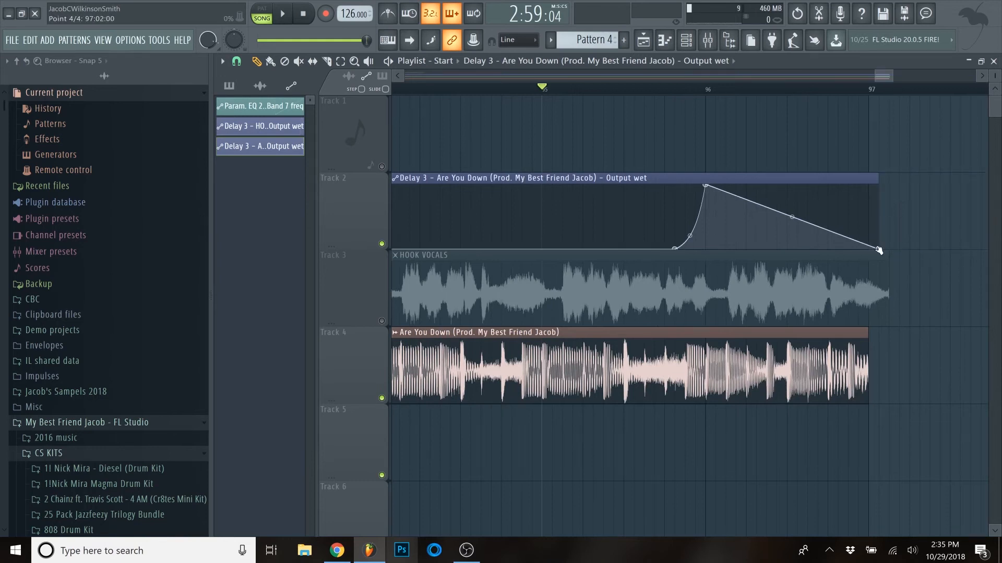
{"action": "left_click_drag", "start_coordinate": [879, 251], "coordinate": [874, 181]}
Trim the end of the Are You Down clip to just past bar 96 and preview the cut.
{"action": "left_click_drag", "start_coordinate": [866, 352], "coordinate": [714, 364]}
{"action": "scroll", "coordinate": [714, 364], "scroll_direction": "up", "scroll_amount": 4}
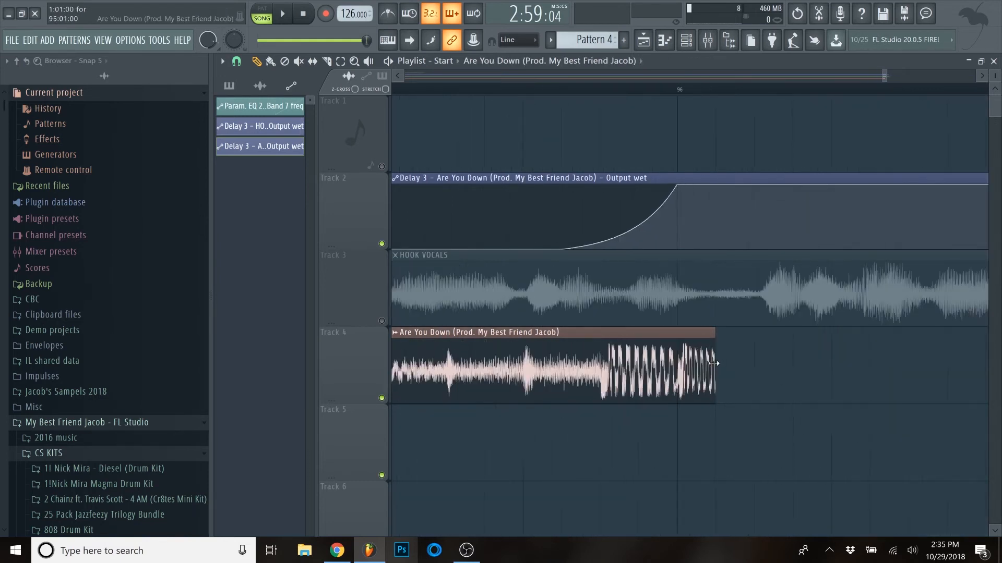
{"action": "left_click", "coordinate": [674, 88]}
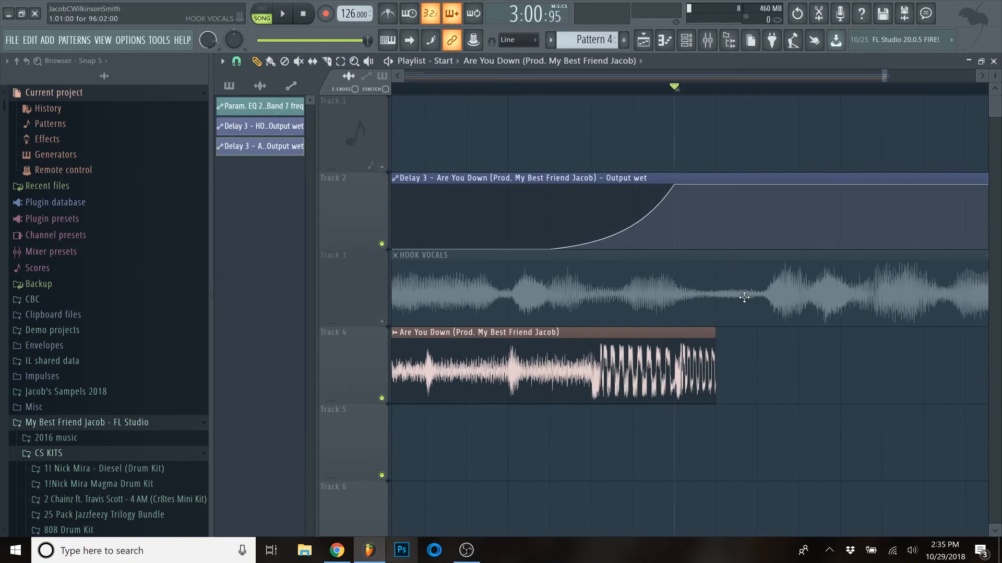
{"action": "key", "text": "space"}
{"action": "key", "text": "space"}
Play back the trimmed beat from about bar 95 to check its delay tail.
{"action": "scroll", "coordinate": [744, 297], "scroll_direction": "down", "scroll_amount": 4}
{"action": "scroll", "coordinate": [708, 119], "scroll_direction": "up", "scroll_amount": 1}
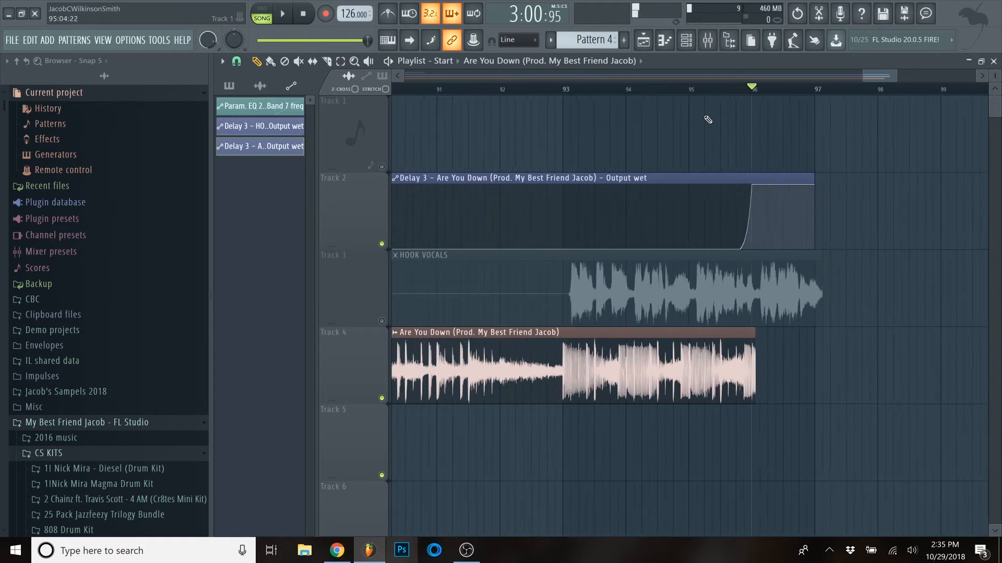
{"action": "left_click", "coordinate": [692, 88]}
{"action": "key", "text": "space"}
{"action": "scroll", "coordinate": [784, 199], "scroll_direction": "up", "scroll_amount": 2}
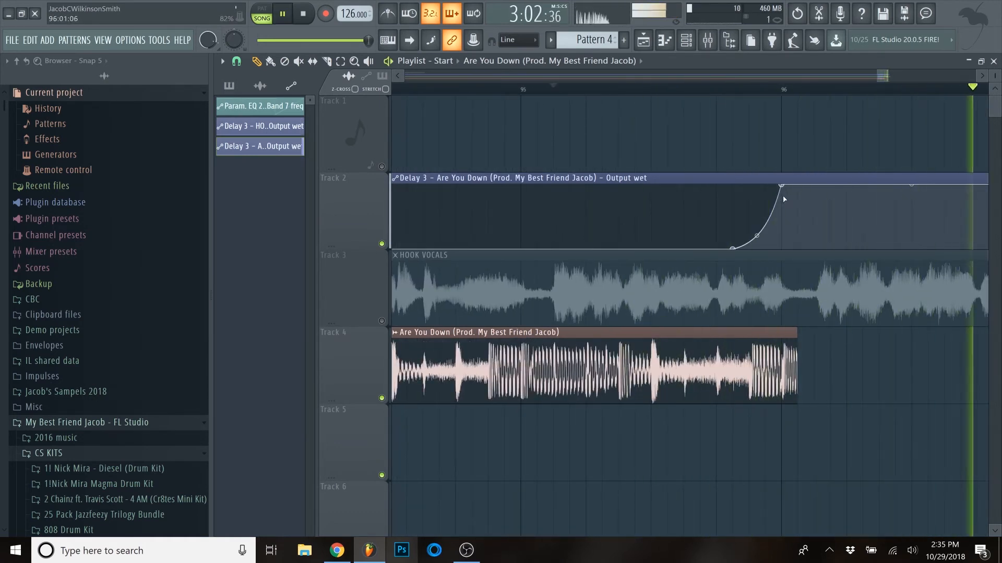
{"action": "scroll", "coordinate": [783, 199], "scroll_direction": "down", "scroll_amount": 2}
{"action": "key", "text": "space"}
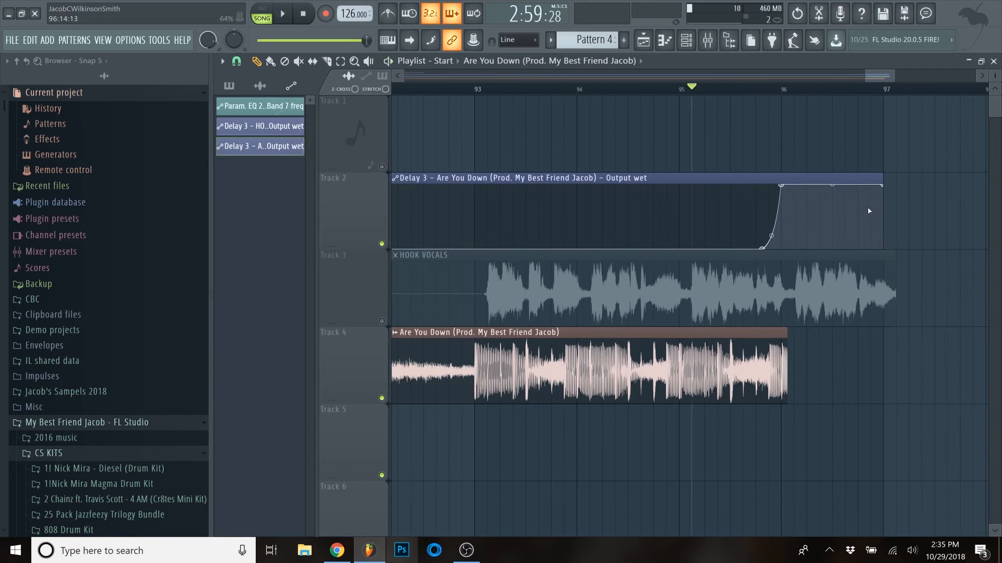
Extend the beat's Output wet automation clip to nearly bar 98 and unmute the hook vocals track.
{"action": "scroll", "coordinate": [851, 235], "scroll_direction": "down", "scroll_amount": 1}
{"action": "scroll", "coordinate": [850, 235], "scroll_direction": "down", "scroll_amount": 1}
{"action": "left_click_drag", "start_coordinate": [869, 179], "coordinate": [923, 180]}
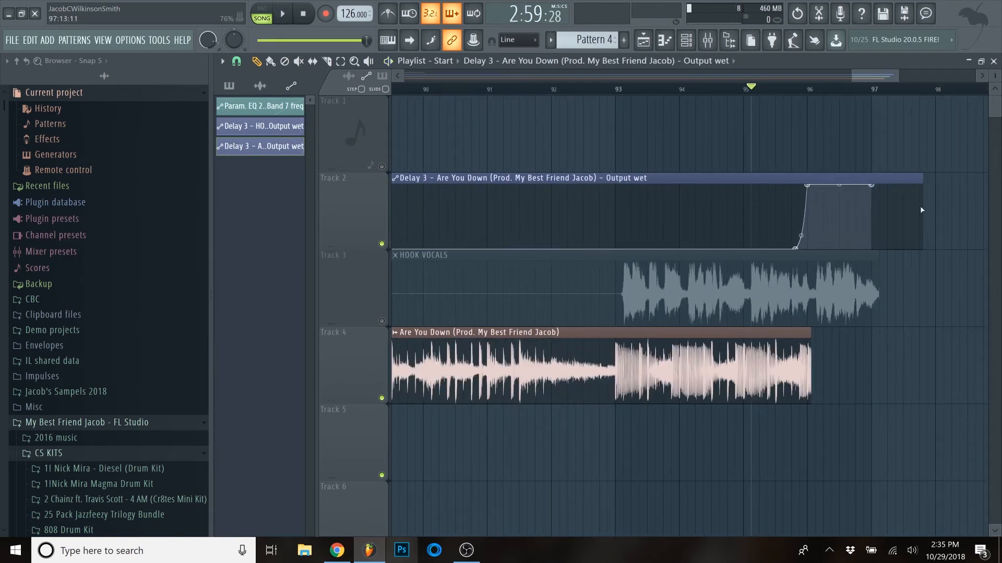
{"action": "scroll", "coordinate": [898, 208], "scroll_direction": "up", "scroll_amount": 3}
{"action": "left_click", "coordinate": [391, 319]}
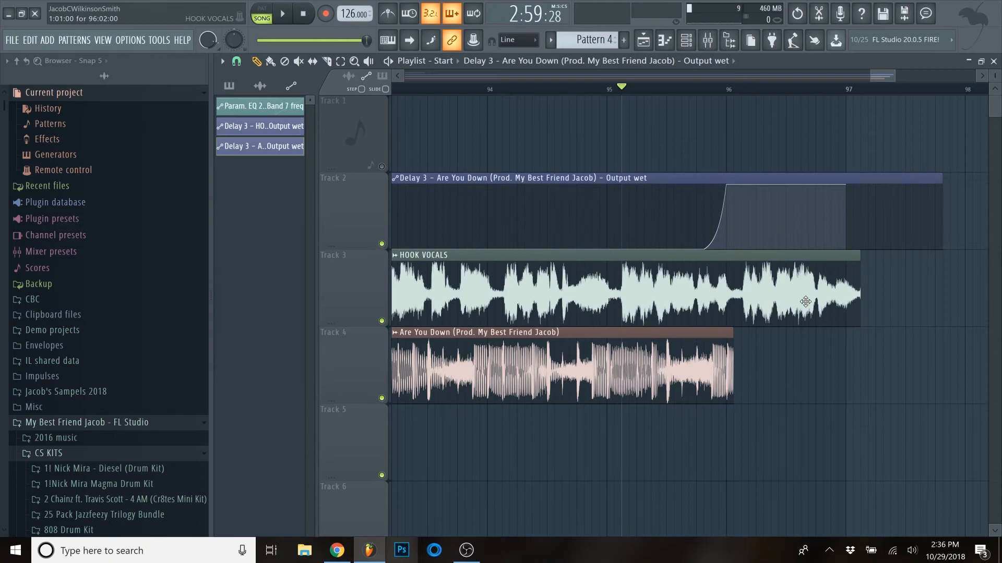
Route the hook vocals to mixer track 6 and load Fruity parametric EQ 2 there with the 20Hz + 18kHz cut preset.
{"action": "double_click", "coordinate": [805, 301]}
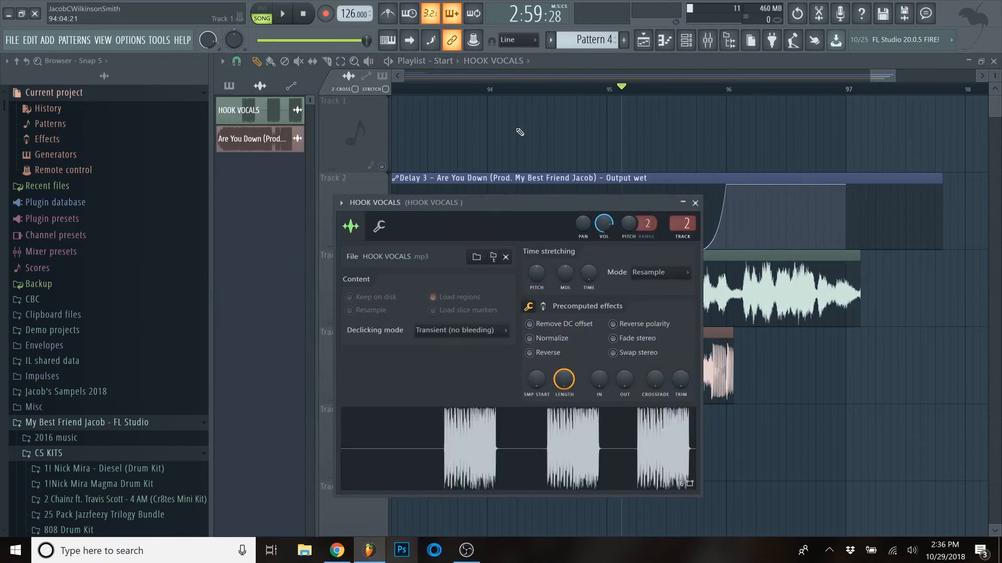
{"action": "key", "text": "F9"}
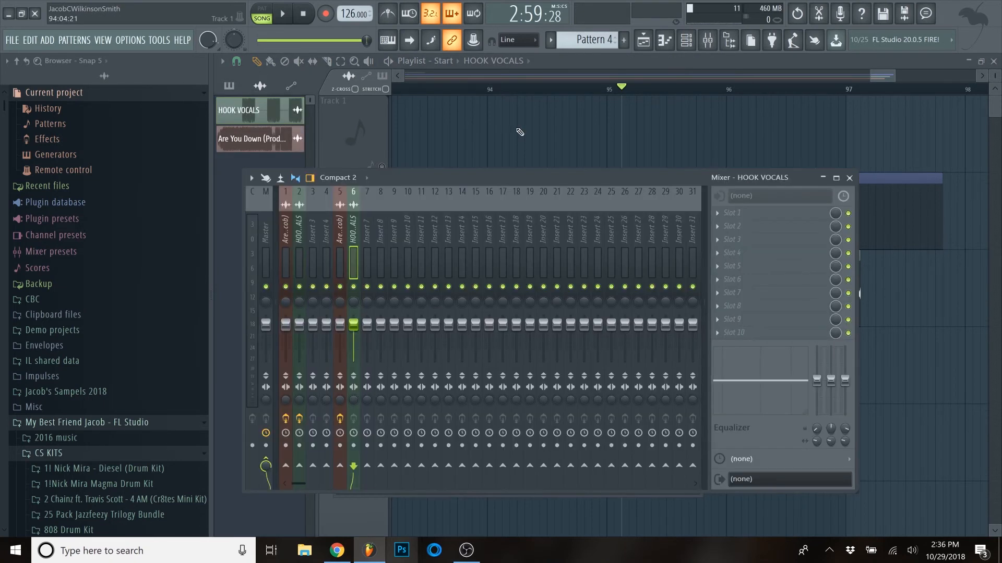
{"action": "left_click", "coordinate": [723, 217]}
{"action": "left_click", "coordinate": [308, 324]}
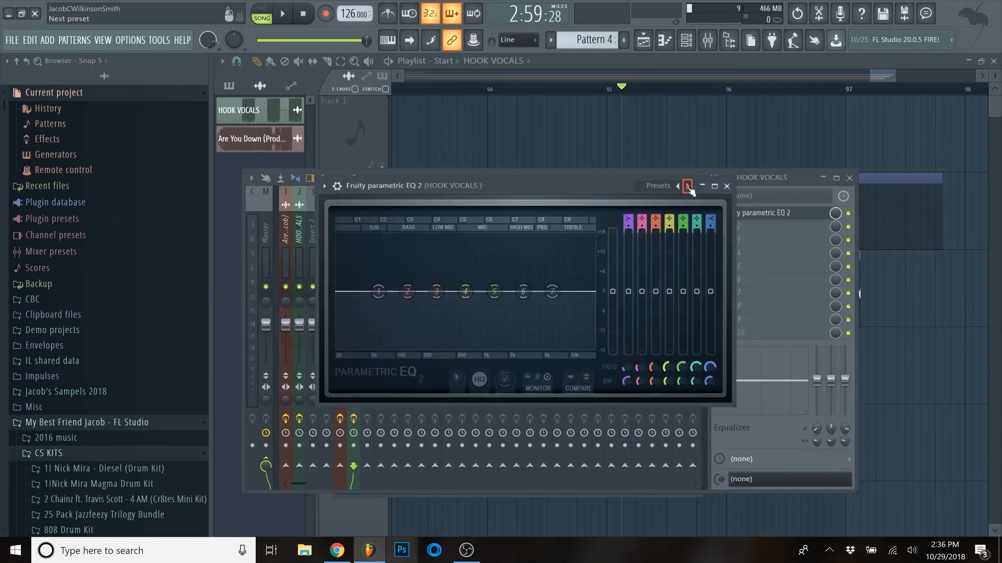
{"action": "left_click", "coordinate": [687, 186]}
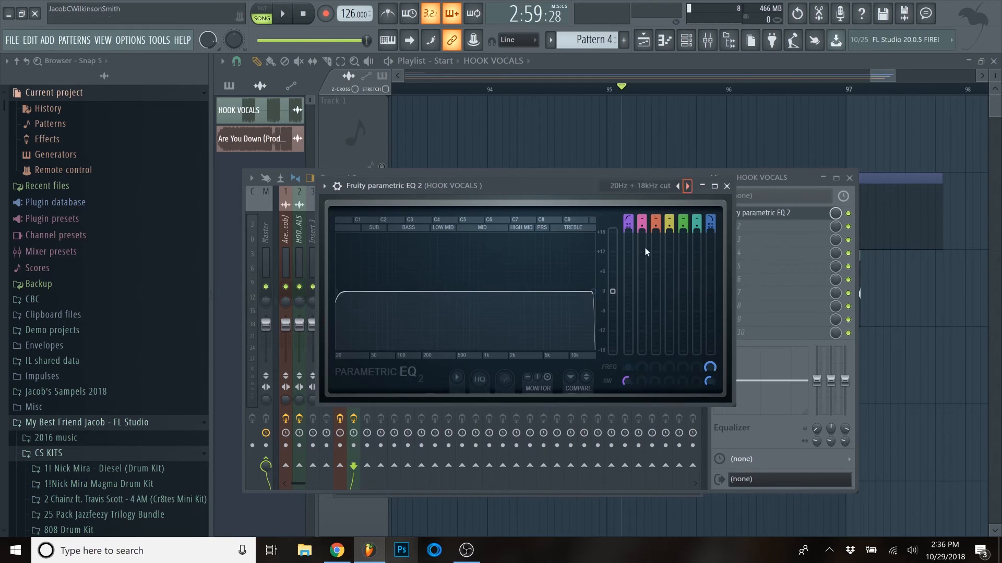
Create an automation clip for the band 7 frequency of the hook vocals' parametric EQ.
{"action": "right_click", "coordinate": [712, 366]}
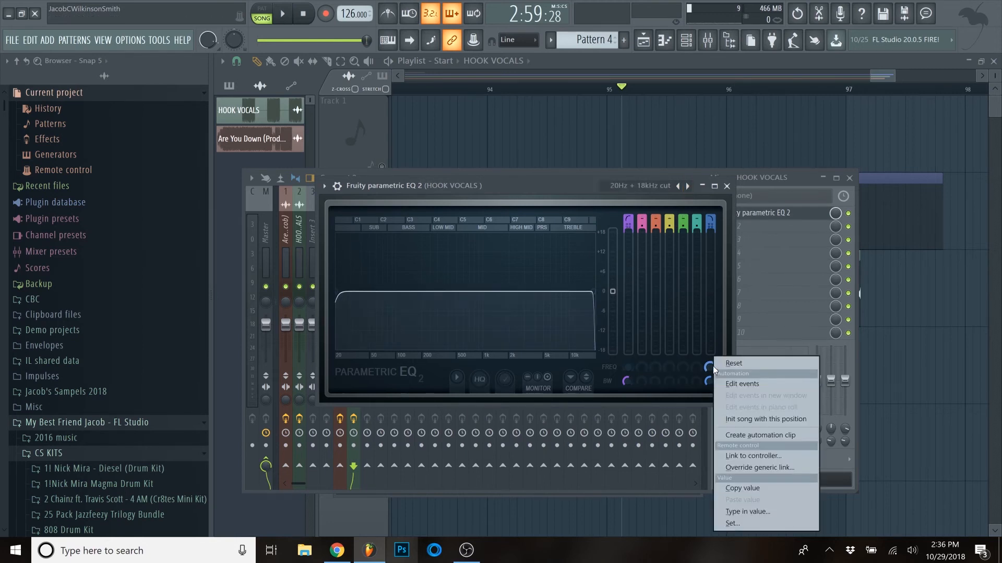
{"action": "left_click", "coordinate": [740, 437]}
{"action": "left_click", "coordinate": [756, 61]}
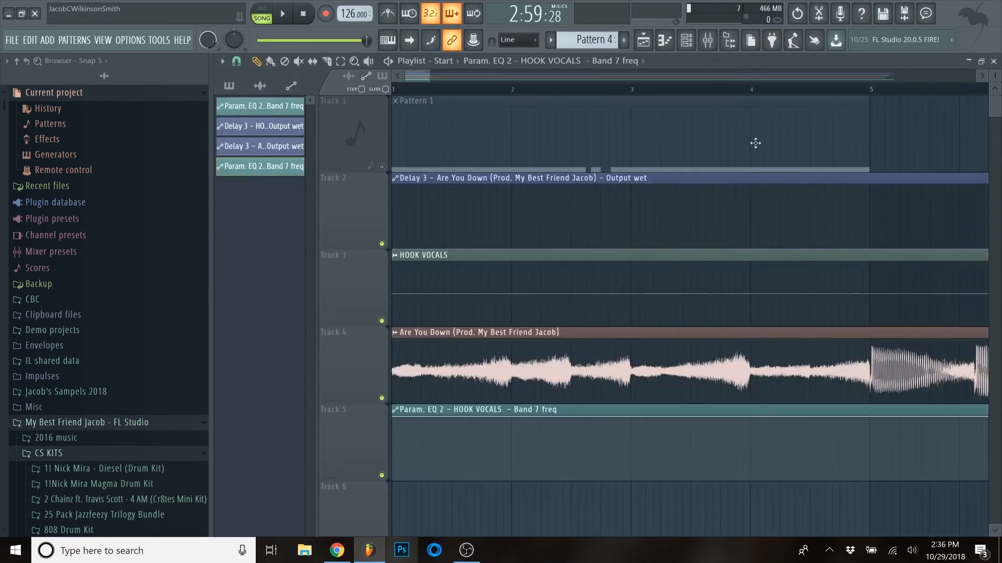
Curve the hook vocals' Band 7 freq automation from maximum at about bar 95.5 down to zero near bar 97, and hold zero to the end.
{"action": "scroll", "coordinate": [731, 176], "scroll_direction": "down", "scroll_amount": 10}
{"action": "scroll", "coordinate": [986, 437], "scroll_direction": "up", "scroll_amount": 4}
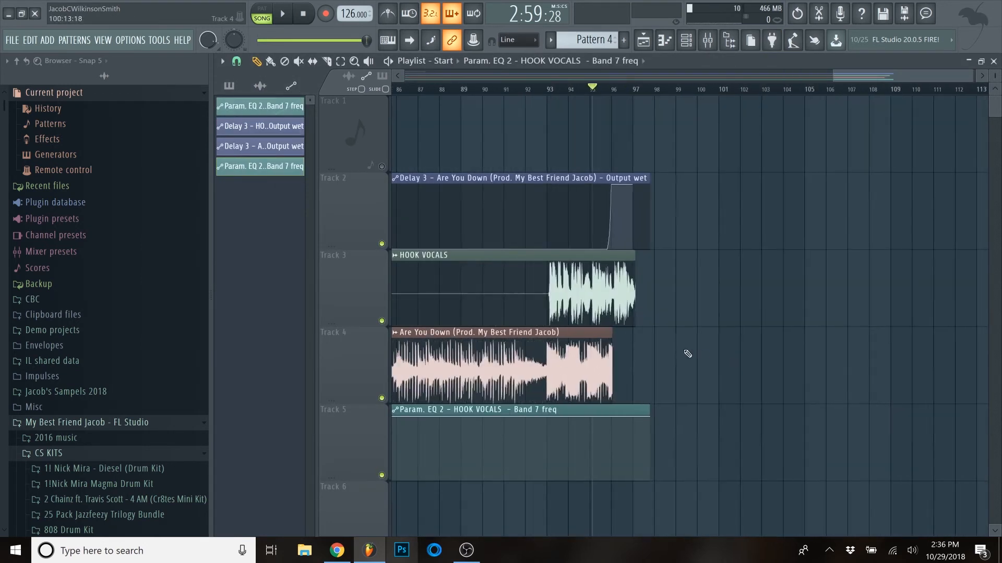
{"action": "scroll", "coordinate": [600, 353], "scroll_direction": "up", "scroll_amount": 6}
{"action": "scroll", "coordinate": [580, 349], "scroll_direction": "up", "scroll_amount": 2}
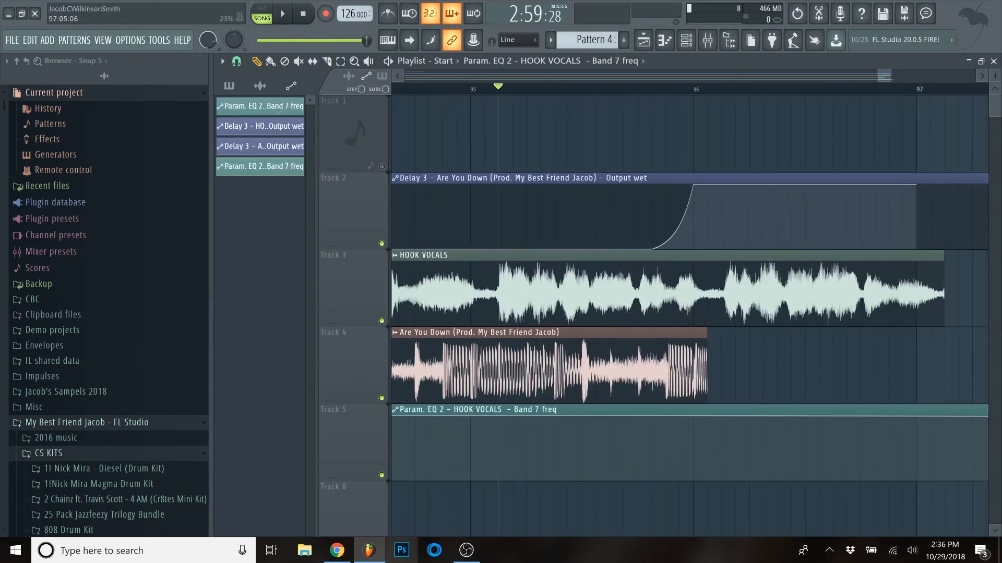
{"action": "right_click", "coordinate": [940, 443]}
{"action": "scroll", "coordinate": [873, 487], "scroll_direction": "down", "scroll_amount": 4}
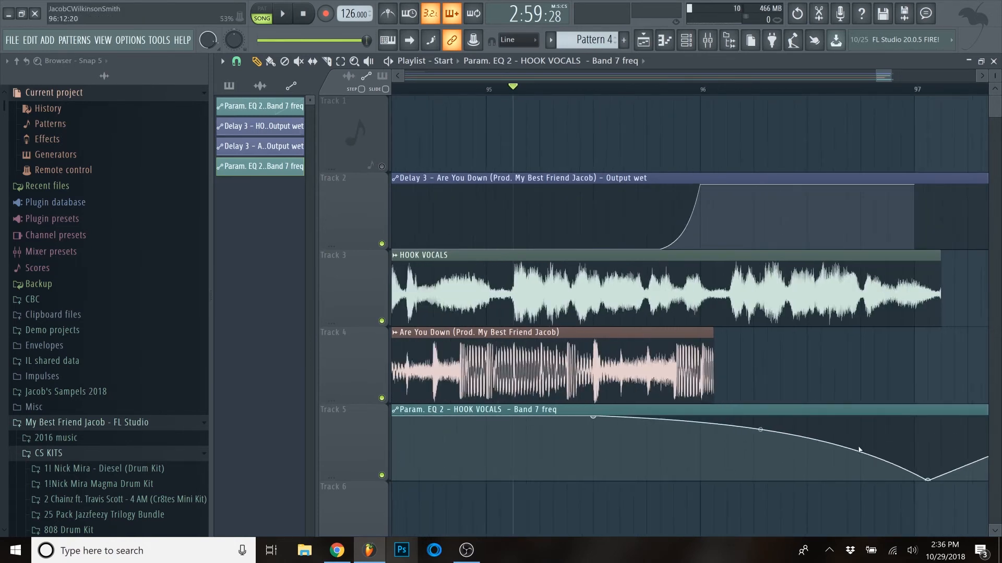
{"action": "left_click_drag", "start_coordinate": [913, 417], "coordinate": [916, 484]}
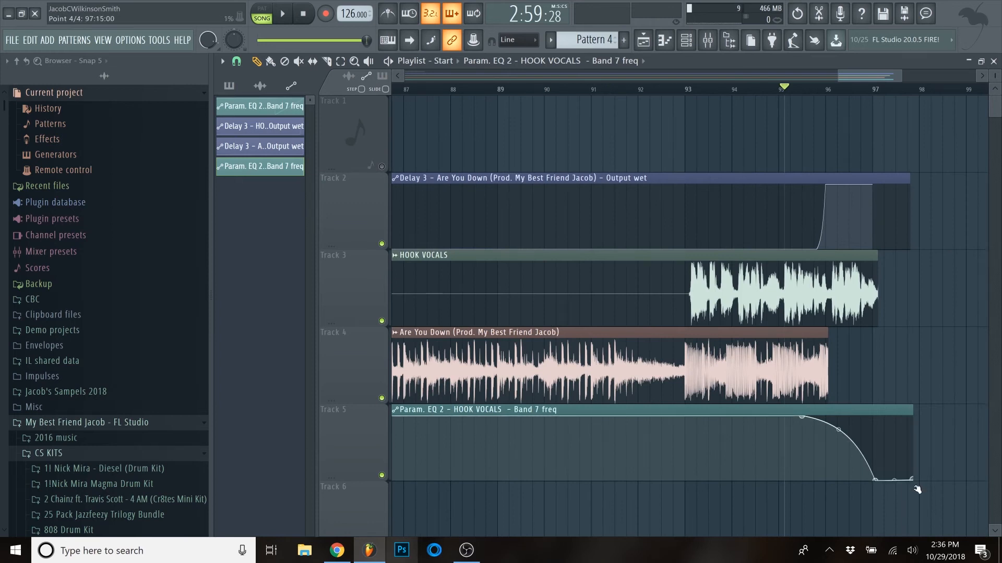
Play back the song's ending from about bar 95 while watching the hook vocals' parametric EQ.
{"action": "key", "text": "space"}
{"action": "scroll", "coordinate": [855, 342], "scroll_direction": "up", "scroll_amount": 4}
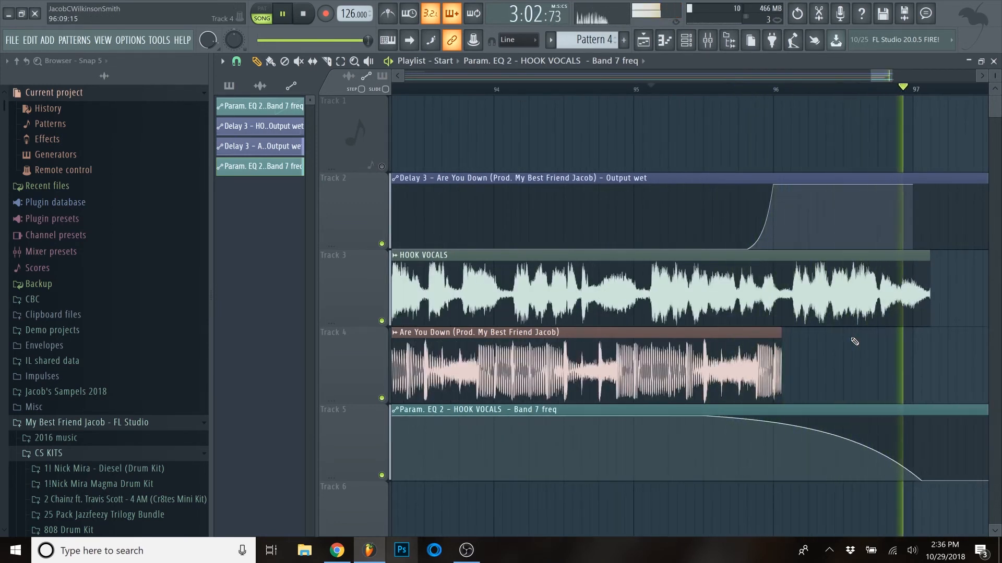
{"action": "scroll", "coordinate": [855, 341], "scroll_direction": "down", "scroll_amount": 1}
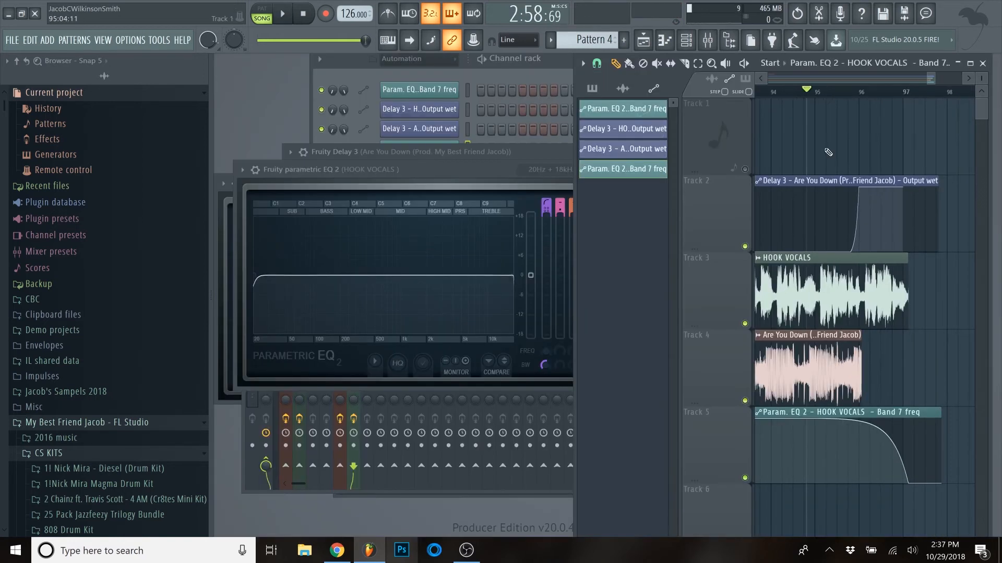
{"action": "left_click", "coordinate": [486, 173]}
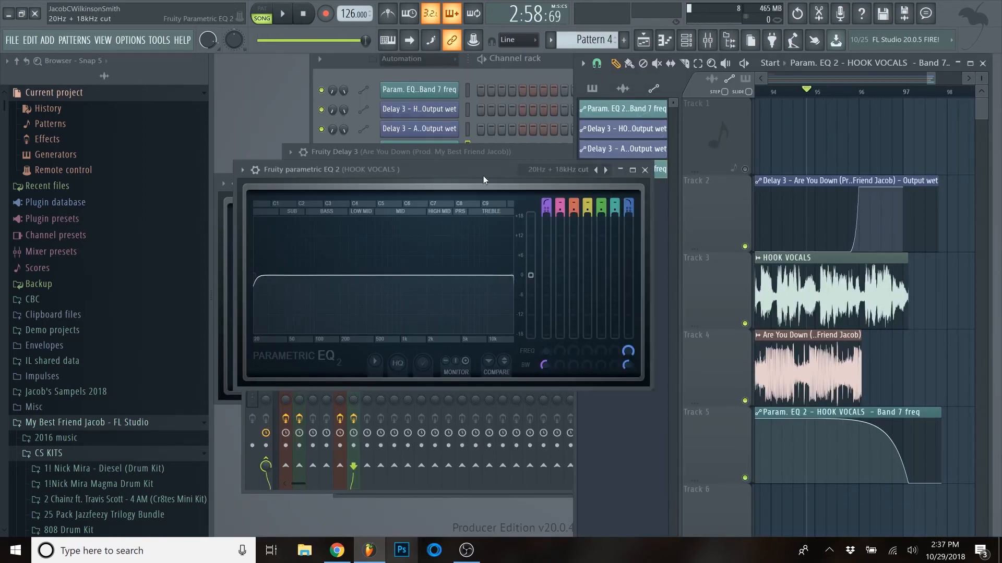
{"action": "key", "text": "space"}
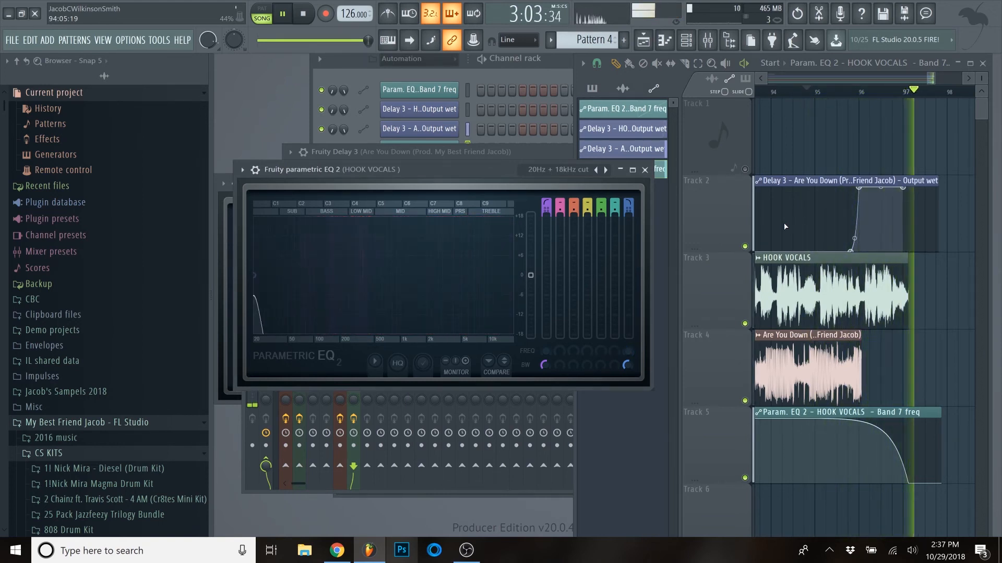
{"action": "key", "text": "space"}
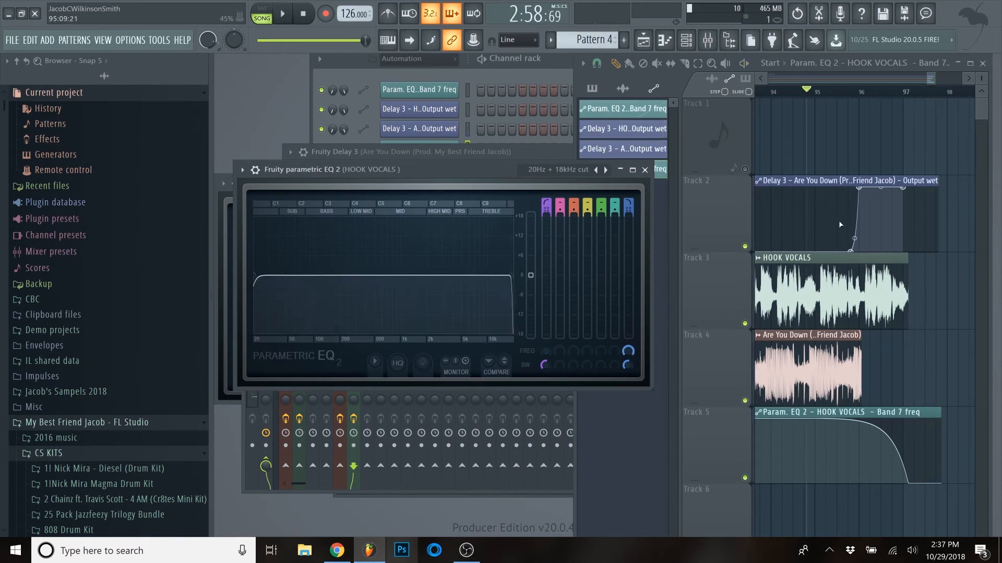
{"action": "scroll", "coordinate": [828, 186], "scroll_direction": "up", "scroll_amount": 5}
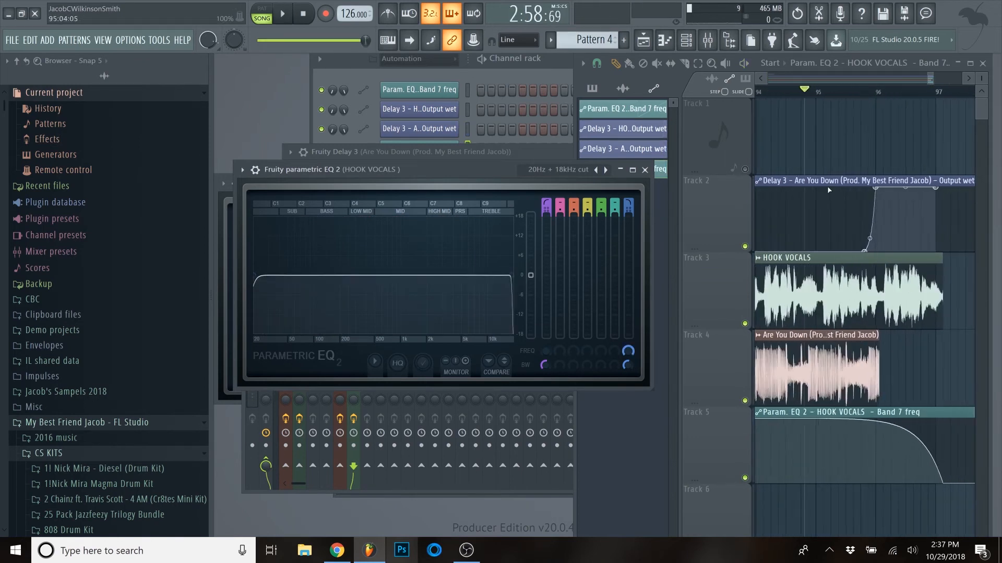
Remove the Delay 3 and Param. EQ 2 automation clips from the playlist, leaving only the hook vocals and the beat at the ending.
{"action": "left_click", "coordinate": [970, 63]}
{"action": "scroll", "coordinate": [629, 243], "scroll_direction": "down", "scroll_amount": 5}
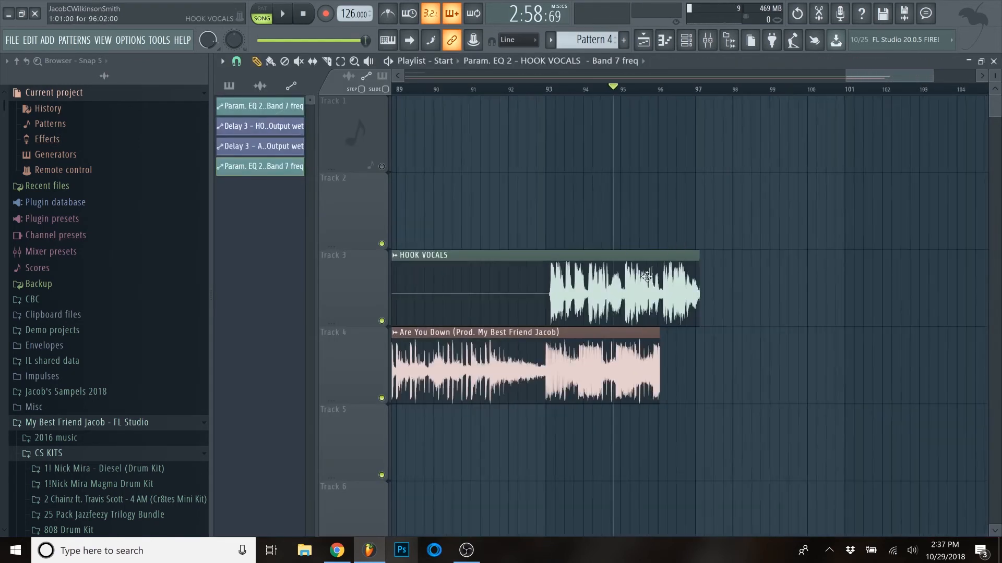
{"action": "scroll", "coordinate": [637, 302], "scroll_direction": "up", "scroll_amount": 2}
{"action": "scroll", "coordinate": [657, 365], "scroll_direction": "down", "scroll_amount": 4}
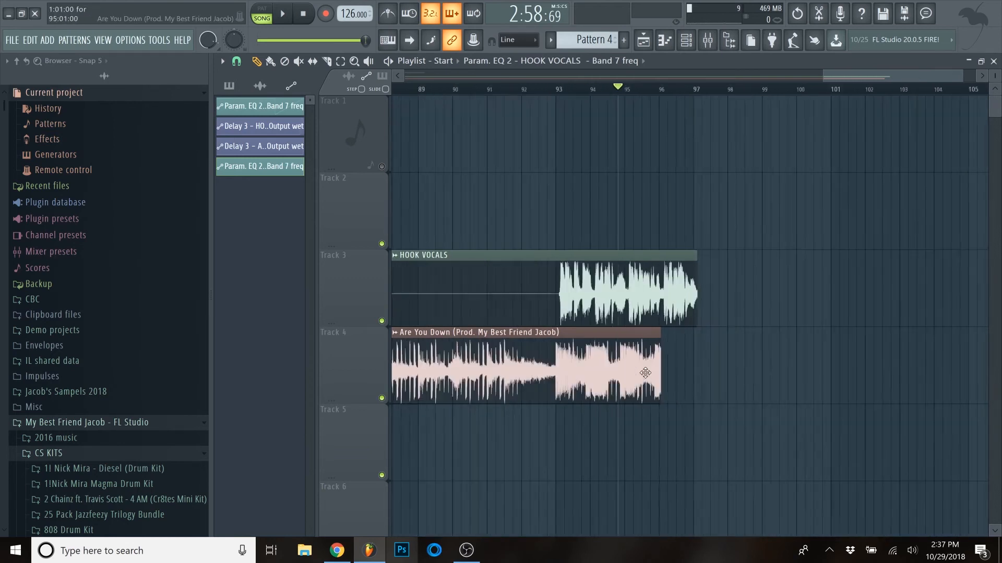
{"action": "scroll", "coordinate": [659, 297], "scroll_direction": "up", "scroll_amount": 3}
{"action": "scroll", "coordinate": [660, 294], "scroll_direction": "up", "scroll_amount": 3}
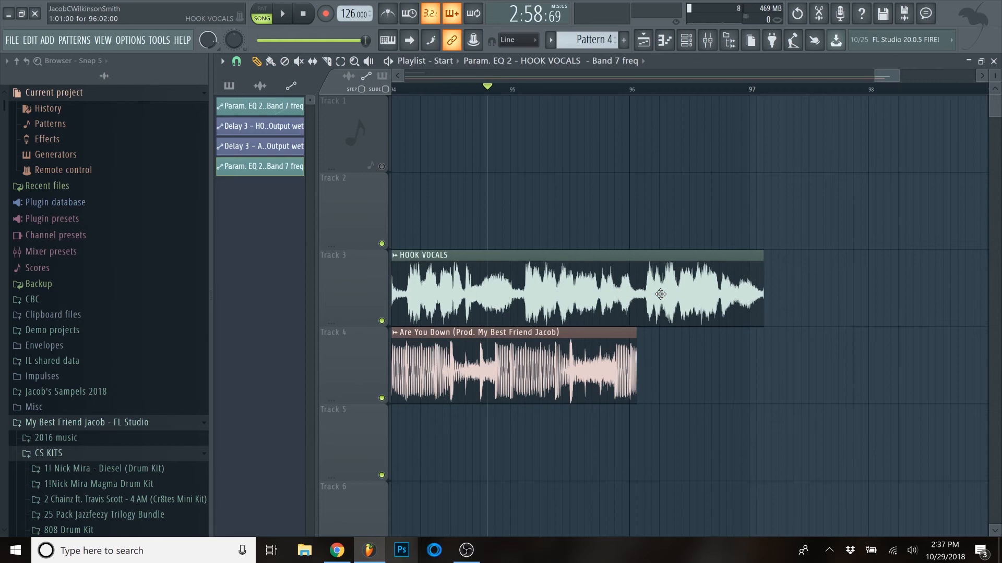
Route the hook vocals to mixer track 7 and load Gross Beat in its first effect slot.
{"action": "double_click", "coordinate": [660, 294]}
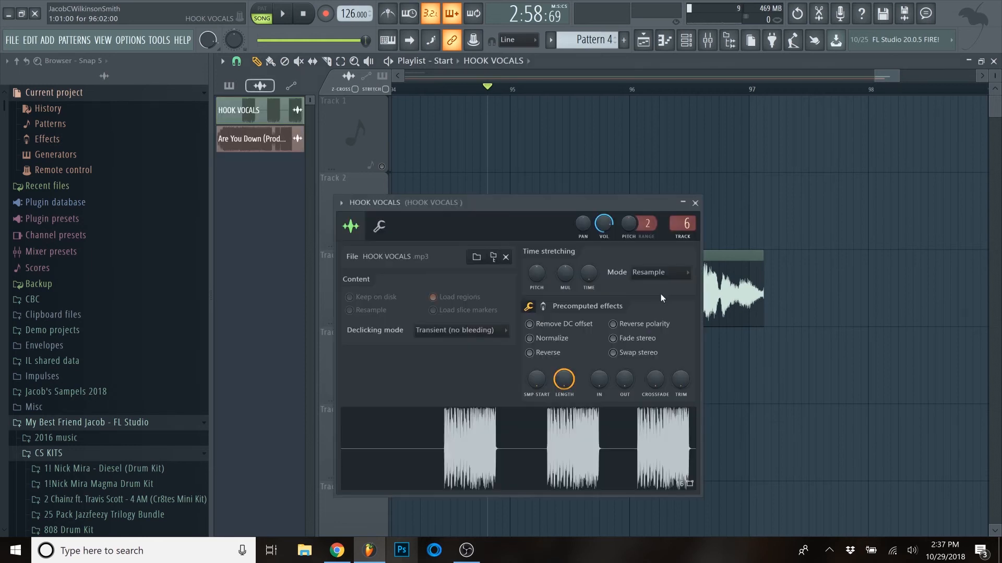
{"action": "left_click", "coordinate": [683, 238]}
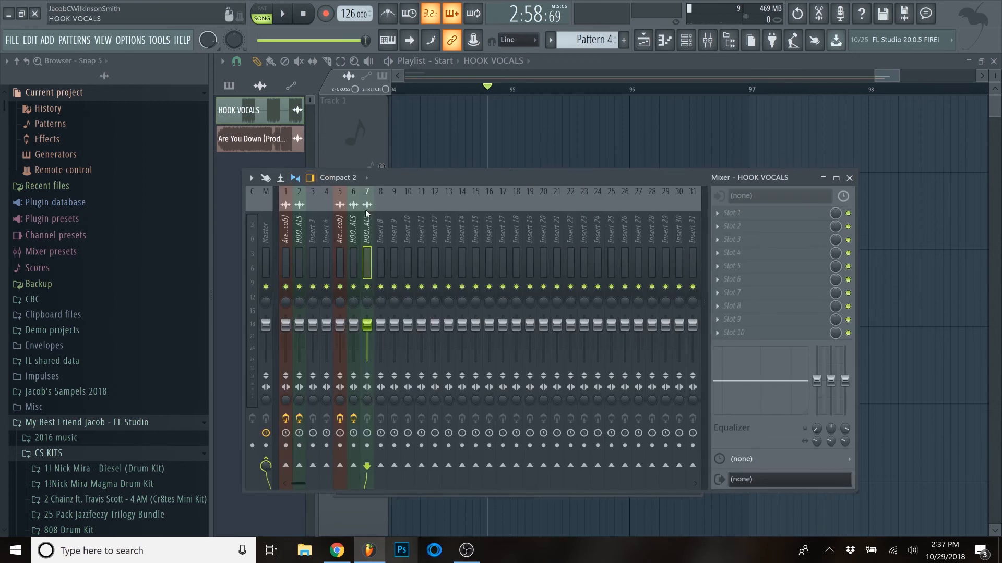
{"action": "left_click", "coordinate": [724, 215]}
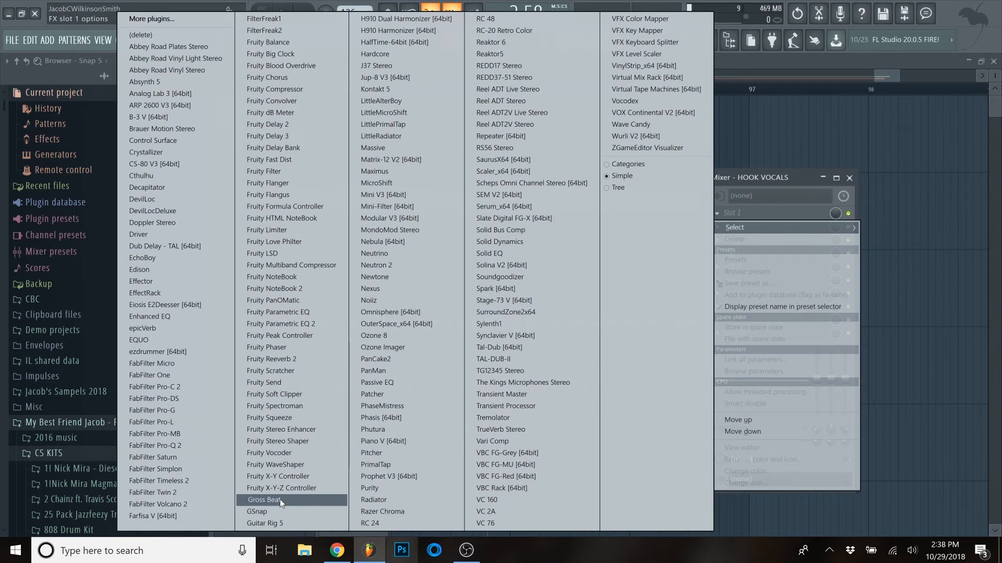
{"action": "left_click", "coordinate": [279, 500]}
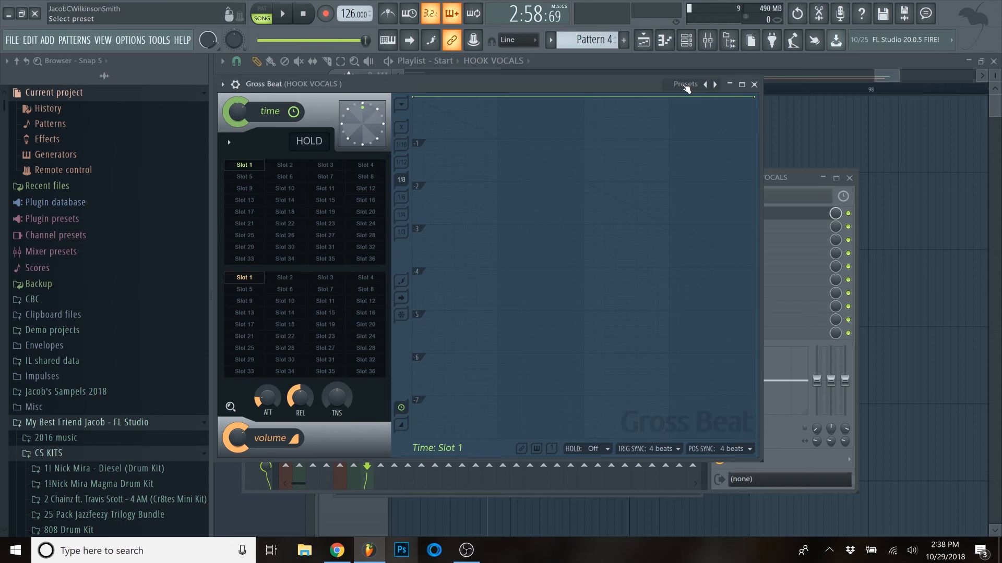
Load Gross Beat's Momentary preset and choose the Vinyl Off time slot for the hook vocals.
{"action": "left_click", "coordinate": [685, 86]}
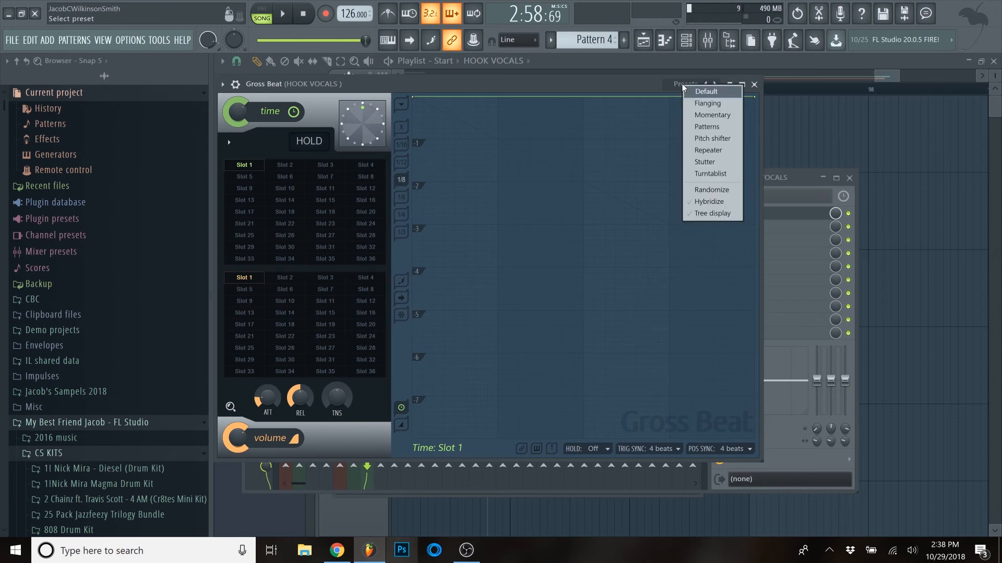
{"action": "left_click", "coordinate": [716, 115]}
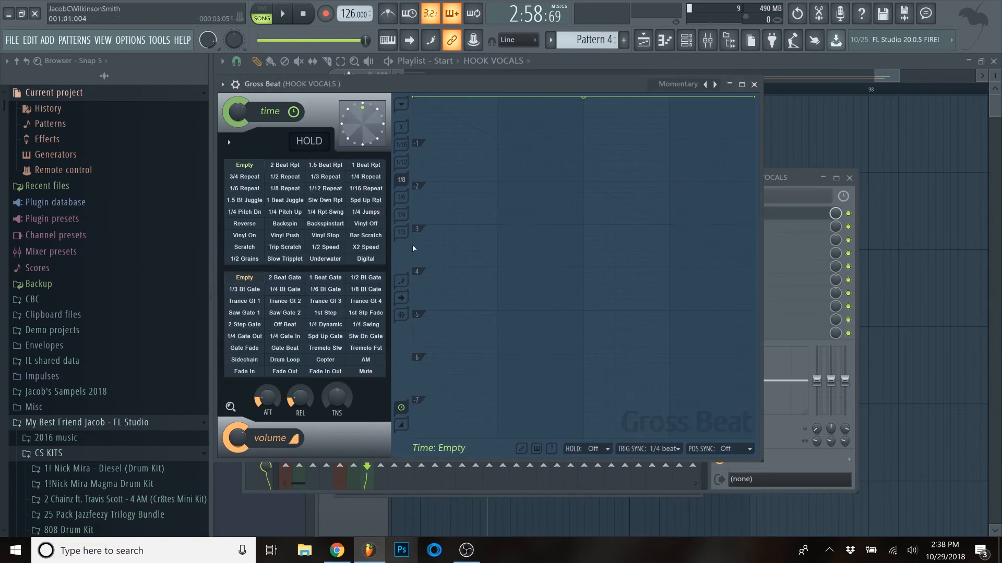
{"action": "left_click", "coordinate": [325, 235]}
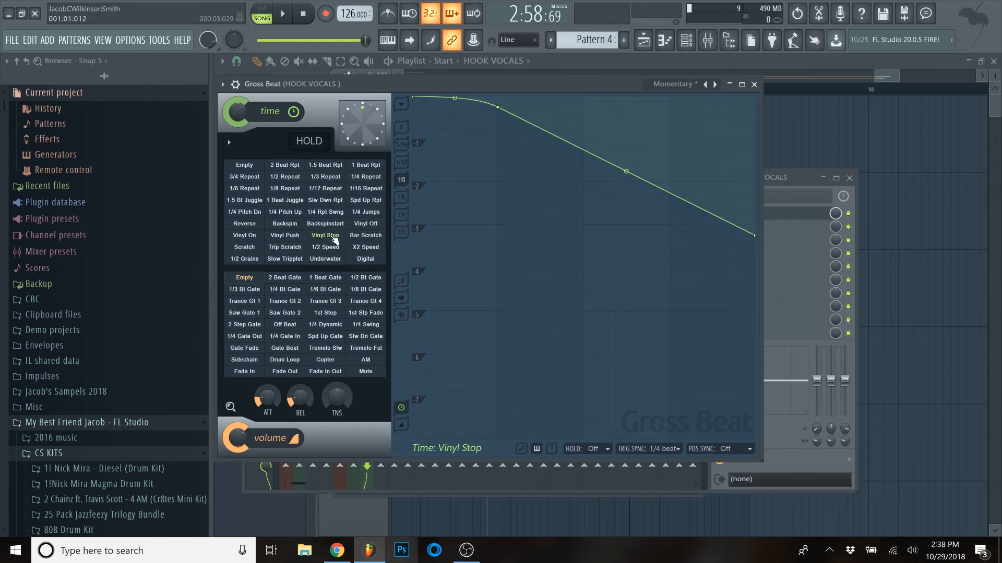
{"action": "left_click", "coordinate": [378, 229]}
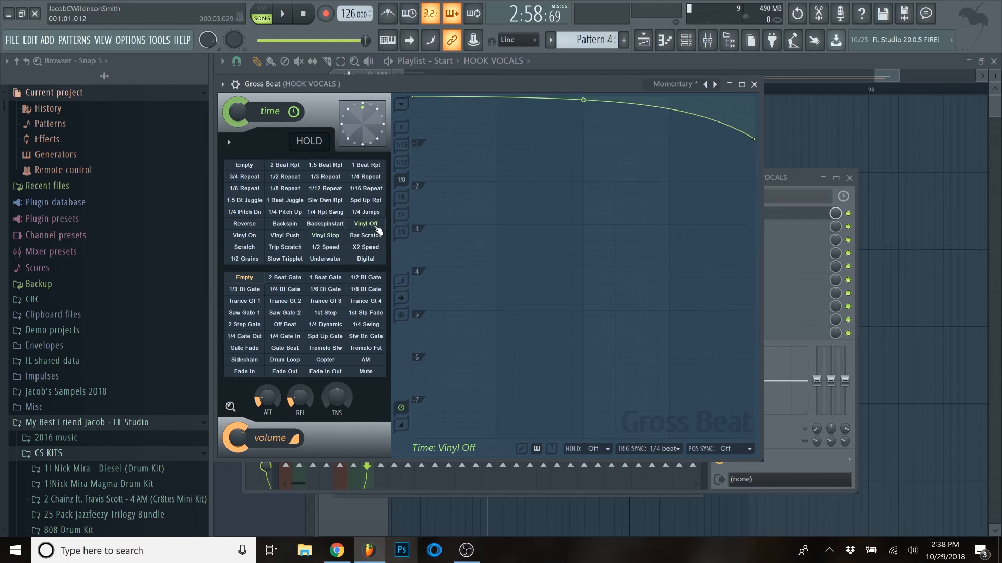
{"action": "left_click", "coordinate": [754, 84]}
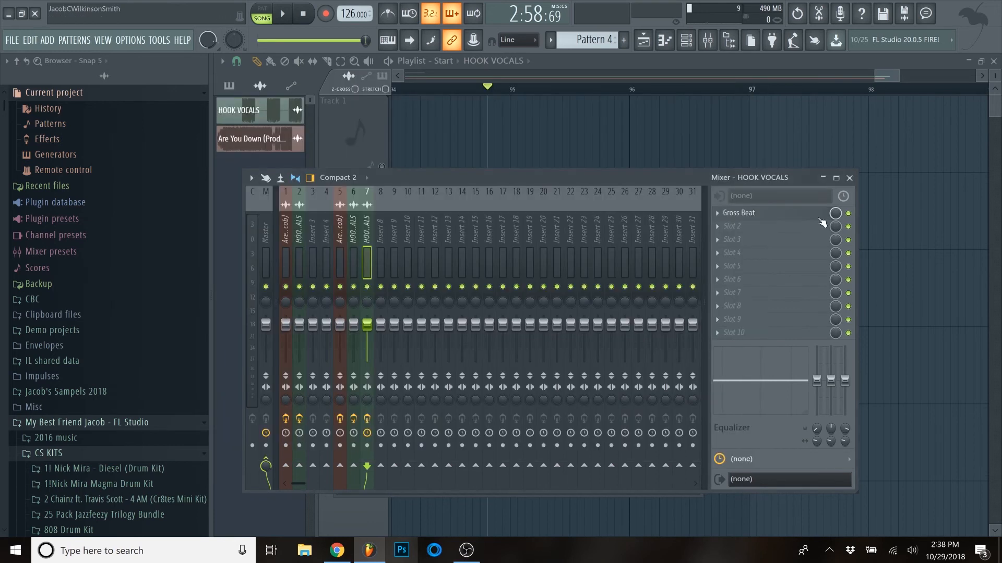
{"action": "left_click", "coordinate": [822, 215]}
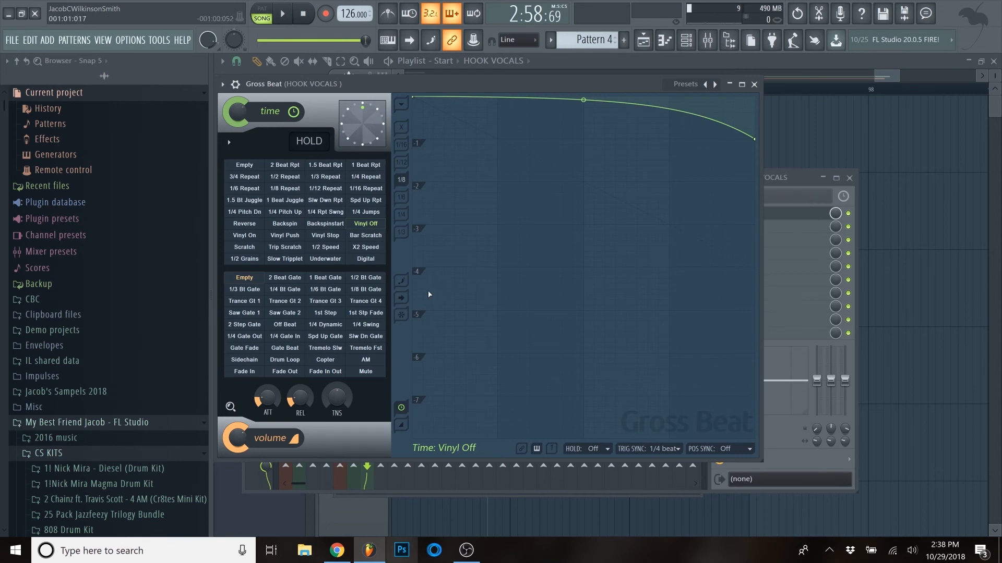
{"action": "left_click", "coordinate": [833, 216]}
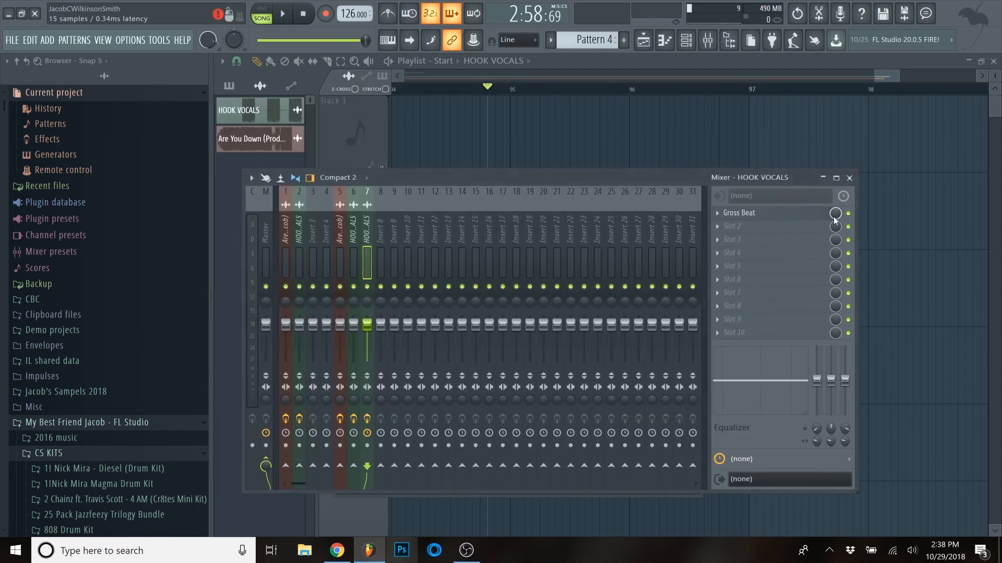
{"action": "left_click", "coordinate": [832, 214]}
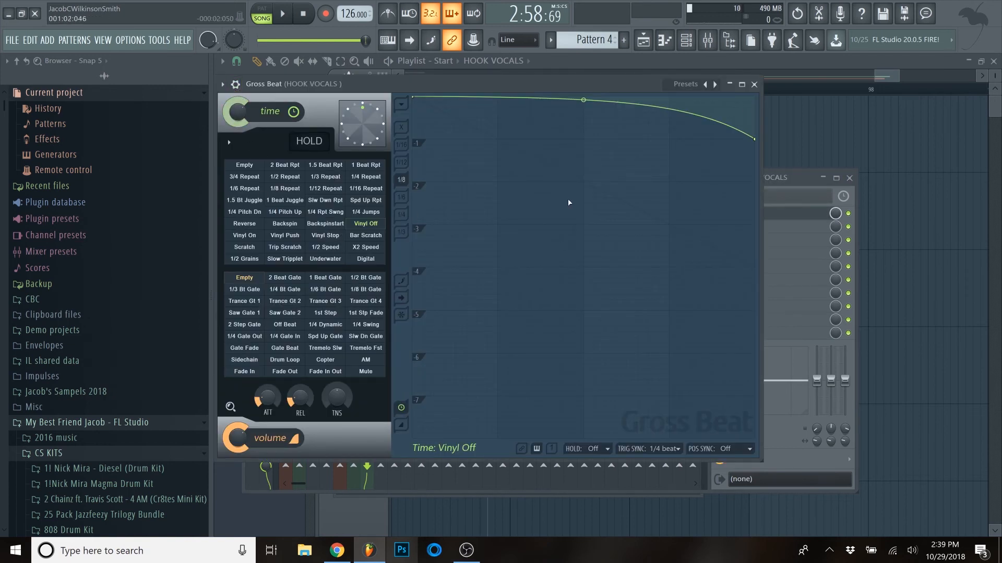
{"action": "left_click", "coordinate": [755, 84]}
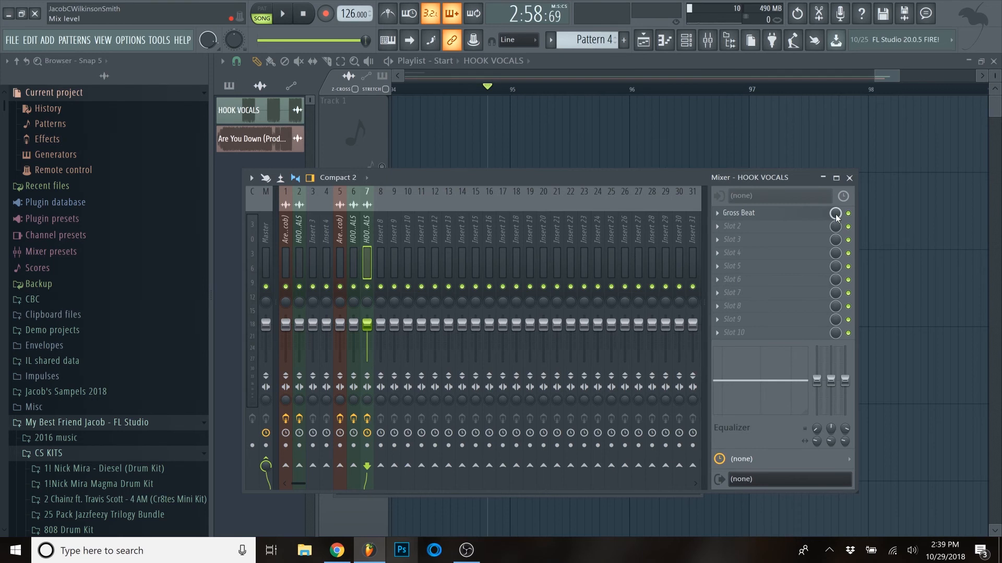
Turn Gross Beat's mix level on the hook vocals' mixer track down to zero and create an automation clip for it.
{"action": "left_click_drag", "start_coordinate": [835, 214], "coordinate": [835, 246]}
{"action": "right_click", "coordinate": [835, 214]}
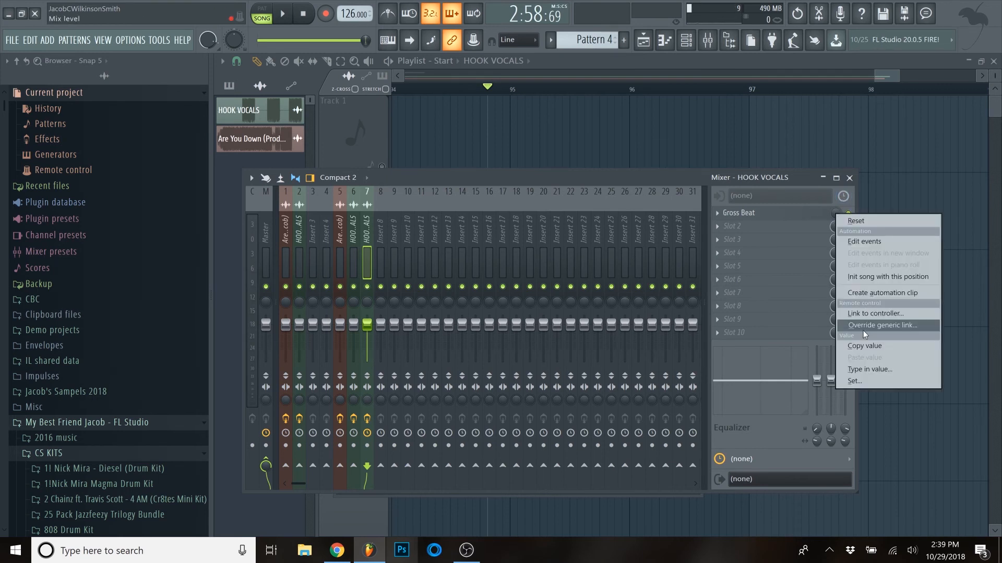
{"action": "left_click", "coordinate": [868, 292]}
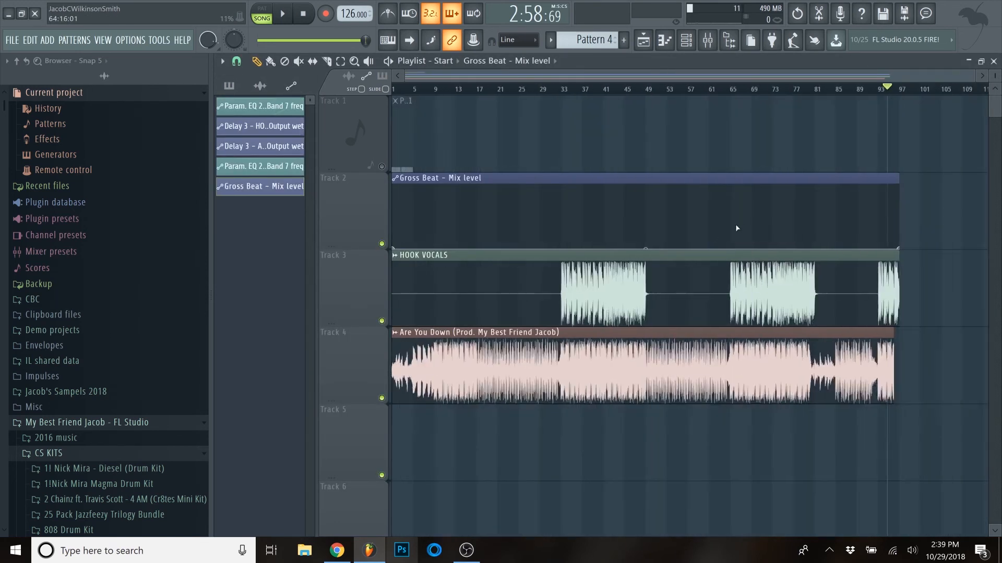
Make the Gross Beat Mix level automation jump from zero to maximum at bar 96, and trim it and the hook vocals to end at bar 97.
{"action": "scroll", "coordinate": [722, 255], "scroll_direction": "up", "scroll_amount": 10}
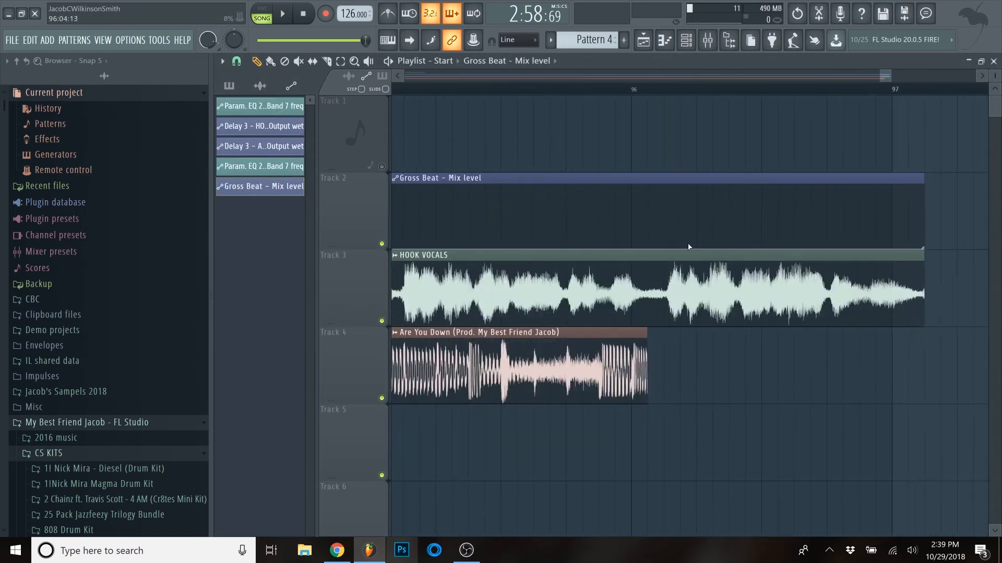
{"action": "left_click_drag", "start_coordinate": [638, 244], "coordinate": [632, 185]}
{"action": "left_click_drag", "start_coordinate": [921, 246], "coordinate": [892, 178]}
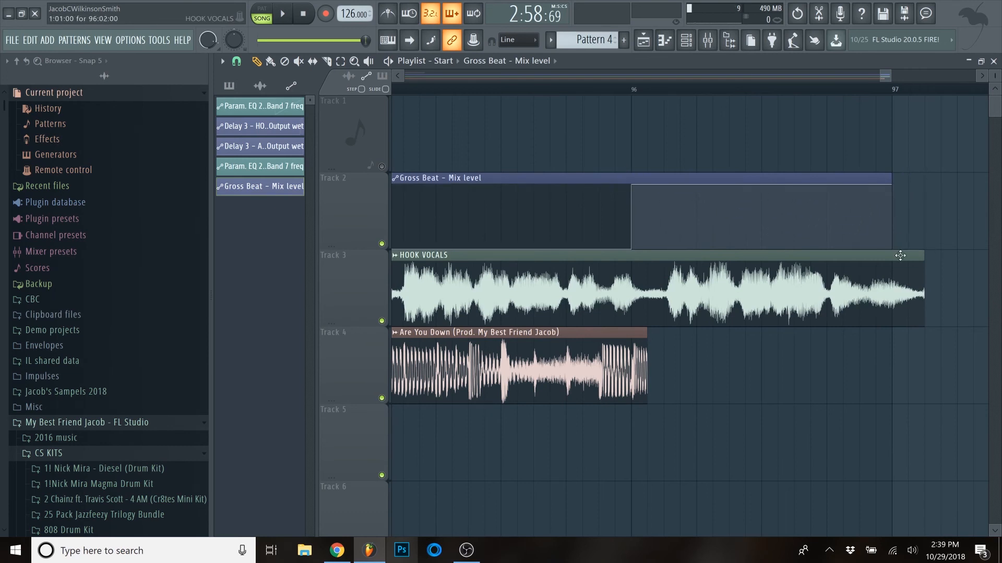
{"action": "scroll", "coordinate": [900, 255], "scroll_direction": "up", "scroll_amount": 3}
{"action": "left_click_drag", "start_coordinate": [948, 255], "coordinate": [892, 255]}
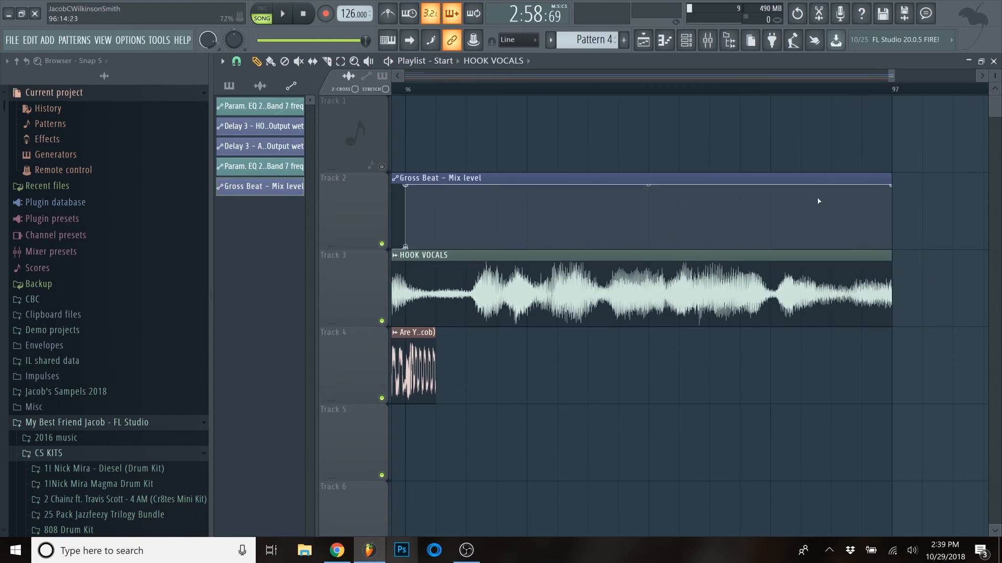
Play back the ending from about bar 95 to hear the Gross Beat effect on the hook vocals.
{"action": "scroll", "coordinate": [838, 209], "scroll_direction": "down", "scroll_amount": 3}
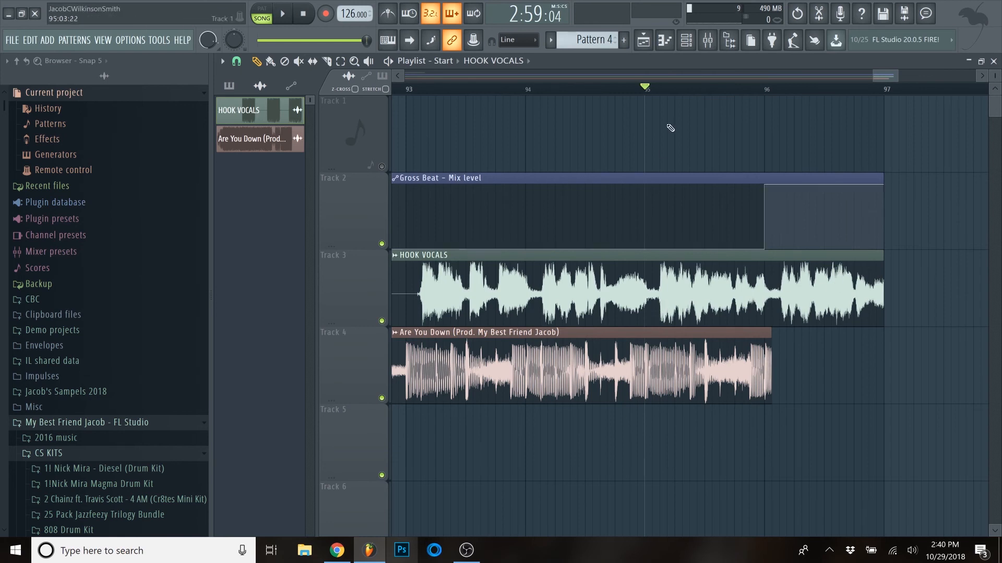
{"action": "key", "text": "space"}
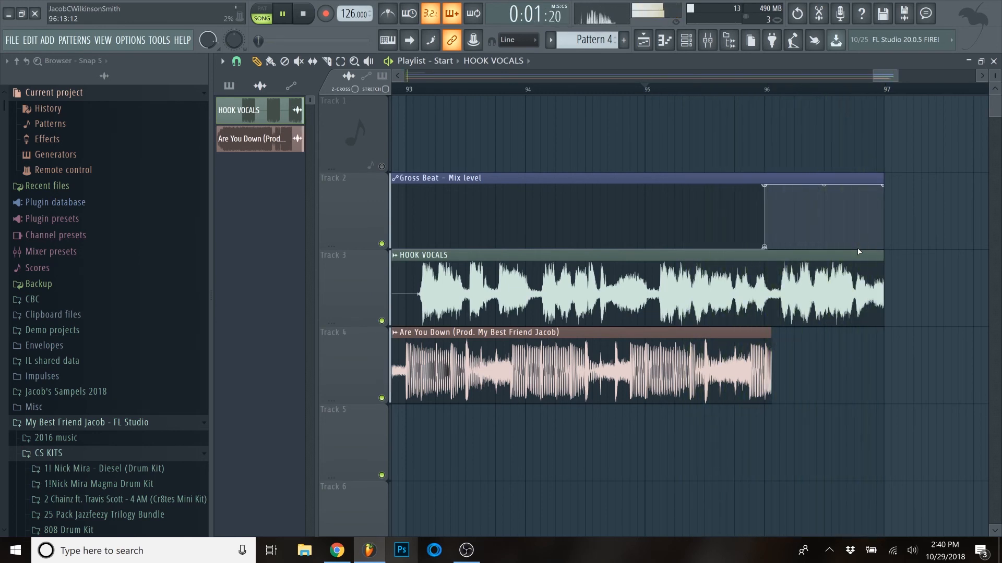
{"action": "key", "text": "space"}
Examine the hook vocals' sections and the beat across the whole arrangement.
{"action": "scroll", "coordinate": [734, 158], "scroll_direction": "down", "scroll_amount": 6}
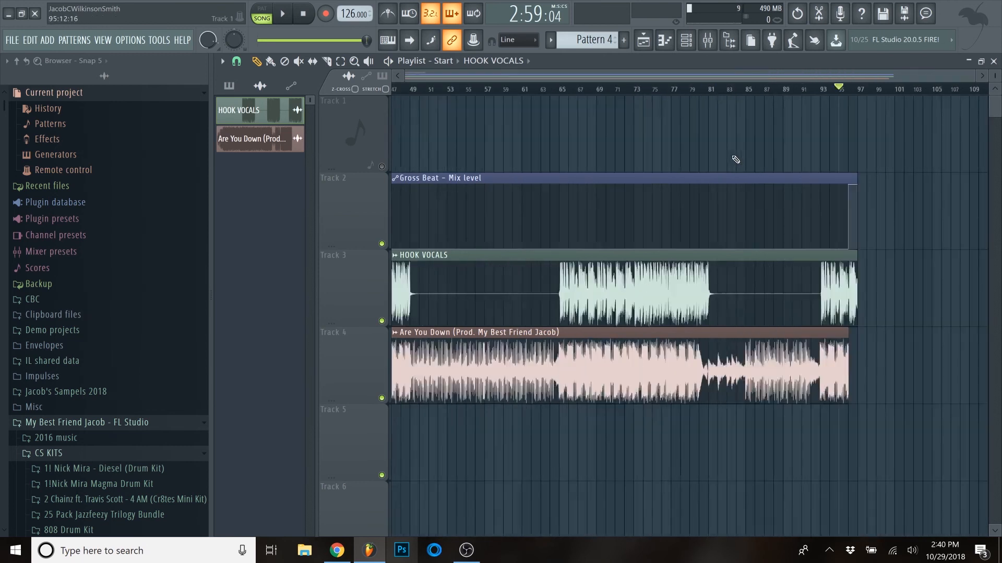
{"action": "scroll", "coordinate": [933, 174], "scroll_direction": "down", "scroll_amount": 6}
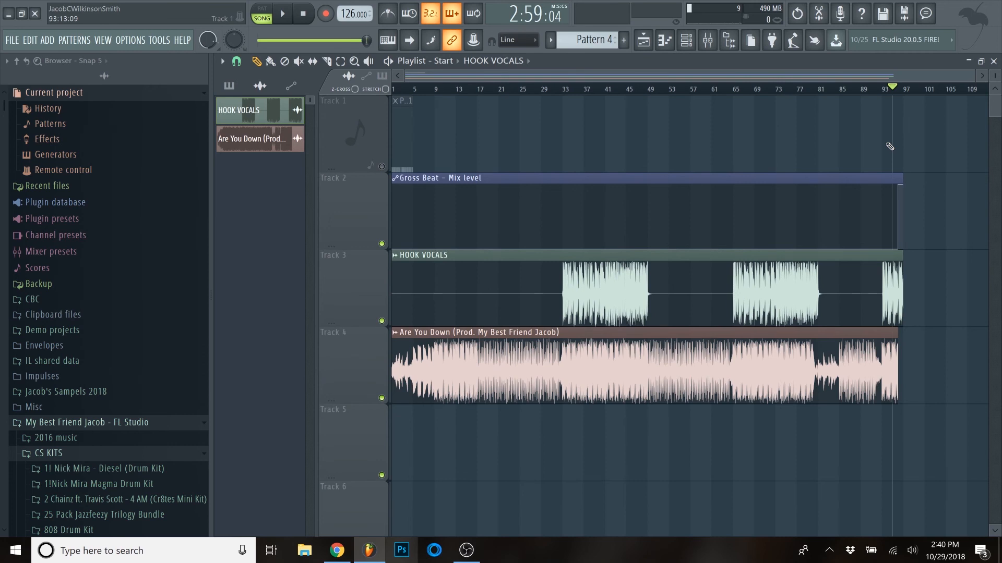
{"action": "scroll", "coordinate": [492, 251], "scroll_direction": "up", "scroll_amount": 5}
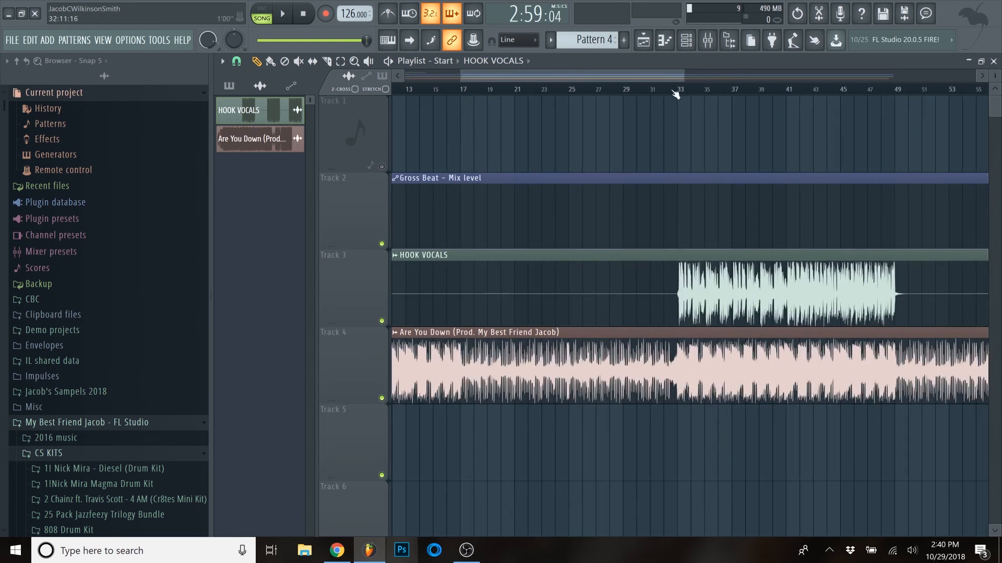
{"action": "scroll", "coordinate": [689, 131], "scroll_direction": "down", "scroll_amount": 5}
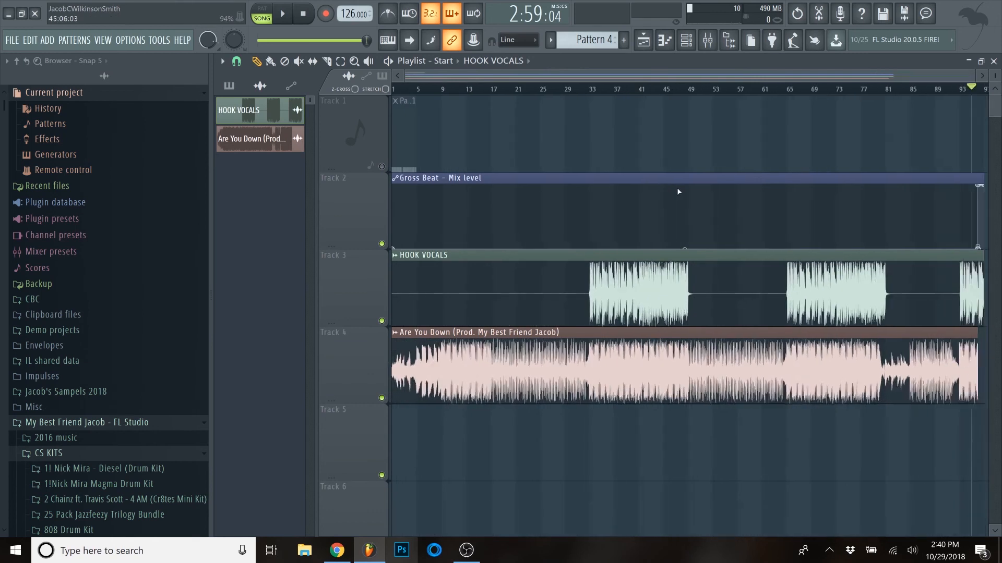
{"action": "scroll", "coordinate": [763, 99], "scroll_direction": "down", "scroll_amount": 3}
{"action": "scroll", "coordinate": [764, 198], "scroll_direction": "down", "scroll_amount": 3}
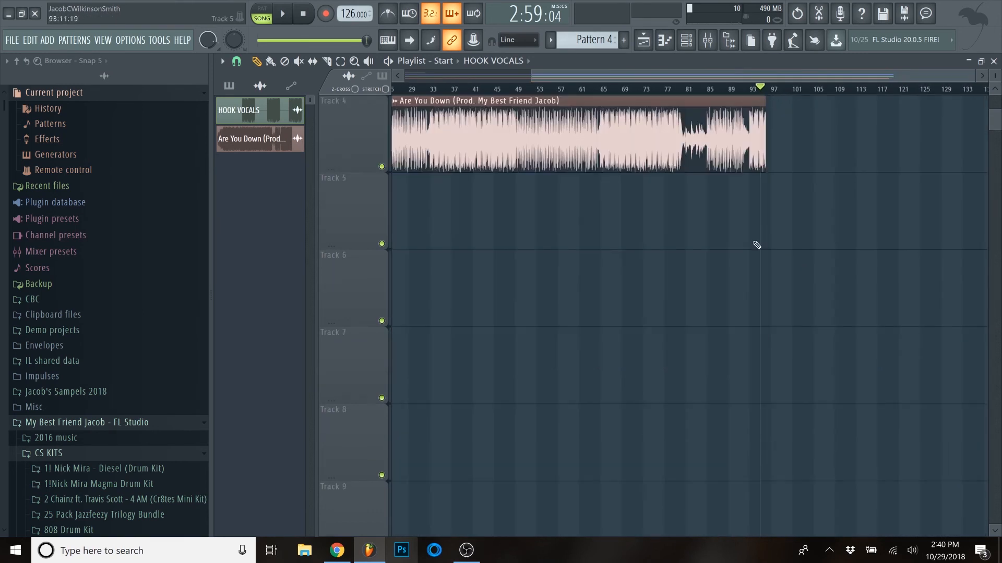
{"action": "scroll", "coordinate": [756, 246], "scroll_direction": "up", "scroll_amount": 6}
{"action": "scroll", "coordinate": [859, 175], "scroll_direction": "down", "scroll_amount": 3}
{"action": "left_click", "coordinate": [914, 76]}
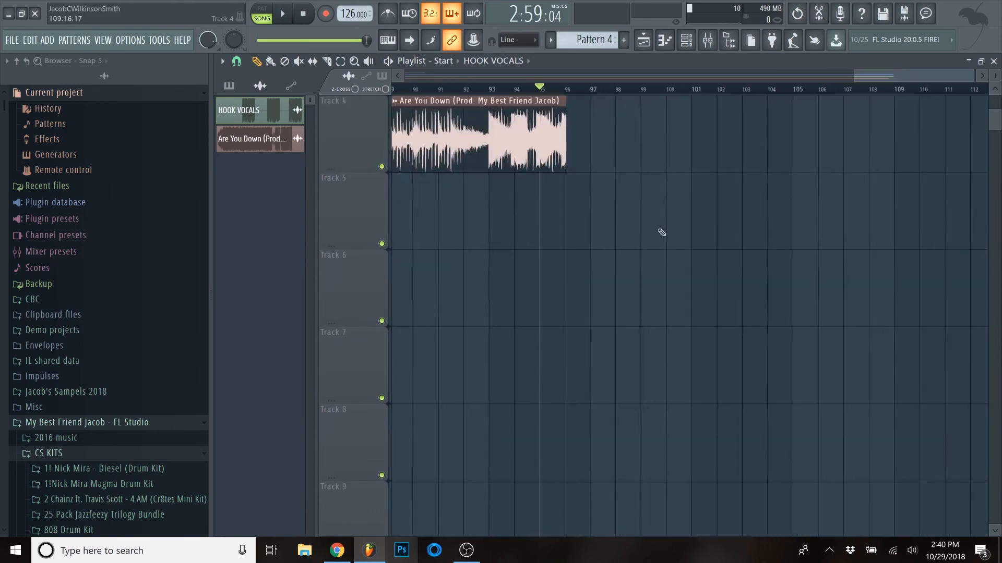
{"action": "scroll", "coordinate": [616, 233], "scroll_direction": "up", "scroll_amount": 3}
{"action": "scroll", "coordinate": [579, 234], "scroll_direction": "down", "scroll_amount": 3}
{"action": "left_click_drag", "start_coordinate": [803, 77], "coordinate": [417, 96]}
{"action": "scroll", "coordinate": [574, 253], "scroll_direction": "down", "scroll_amount": 3}
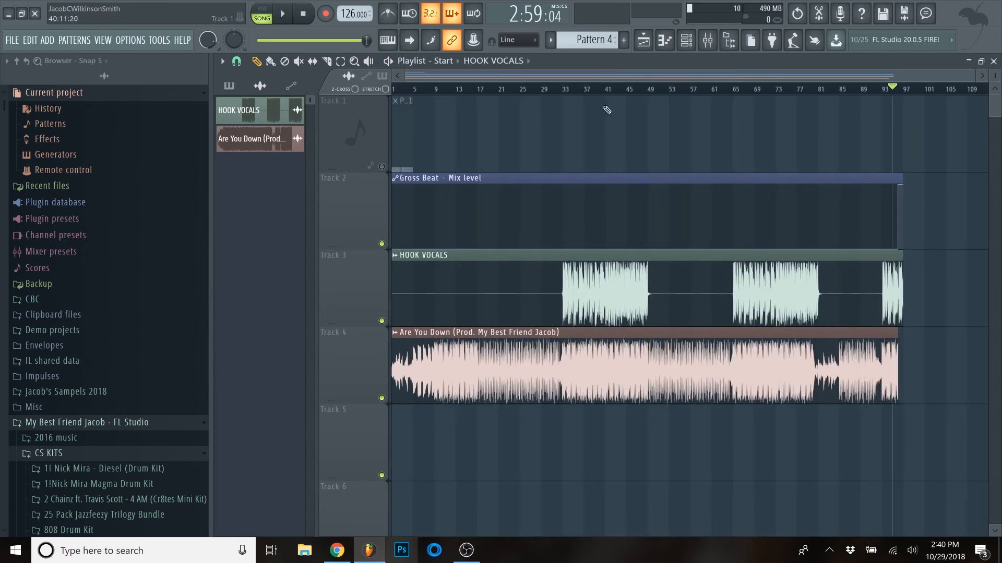
{"action": "scroll", "coordinate": [616, 119], "scroll_direction": "up", "scroll_amount": 3}
{"action": "scroll", "coordinate": [640, 260], "scroll_direction": "down", "scroll_amount": 3}
Place the song position near bar 48, just before the first hook section ends, and lower the main volume.
{"action": "left_click", "coordinate": [655, 94]}
{"action": "scroll", "coordinate": [620, 134], "scroll_direction": "up", "scroll_amount": 6}
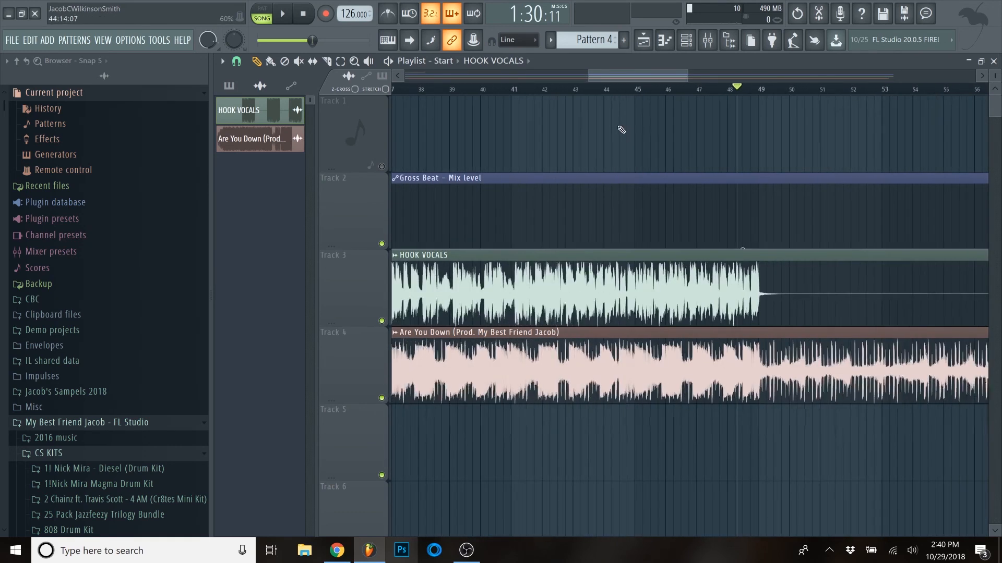
{"action": "scroll", "coordinate": [605, 157], "scroll_direction": "down", "scroll_amount": 6}
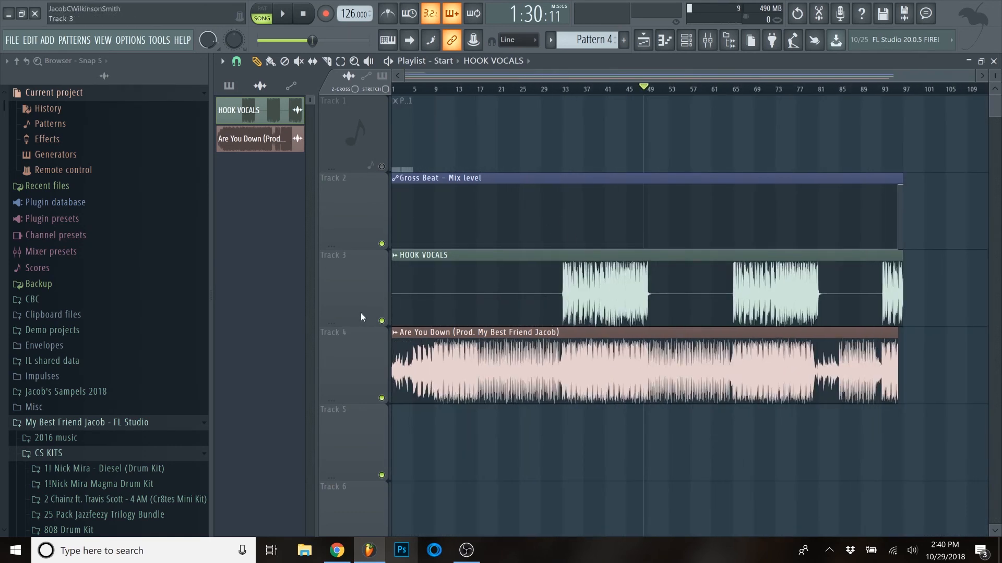
{"action": "scroll", "coordinate": [582, 277], "scroll_direction": "up", "scroll_amount": 6}
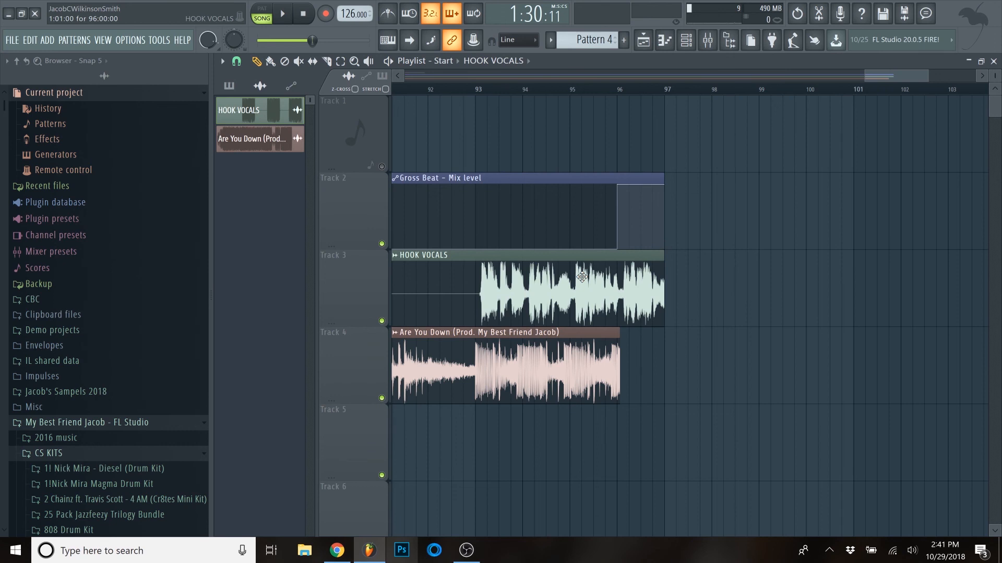